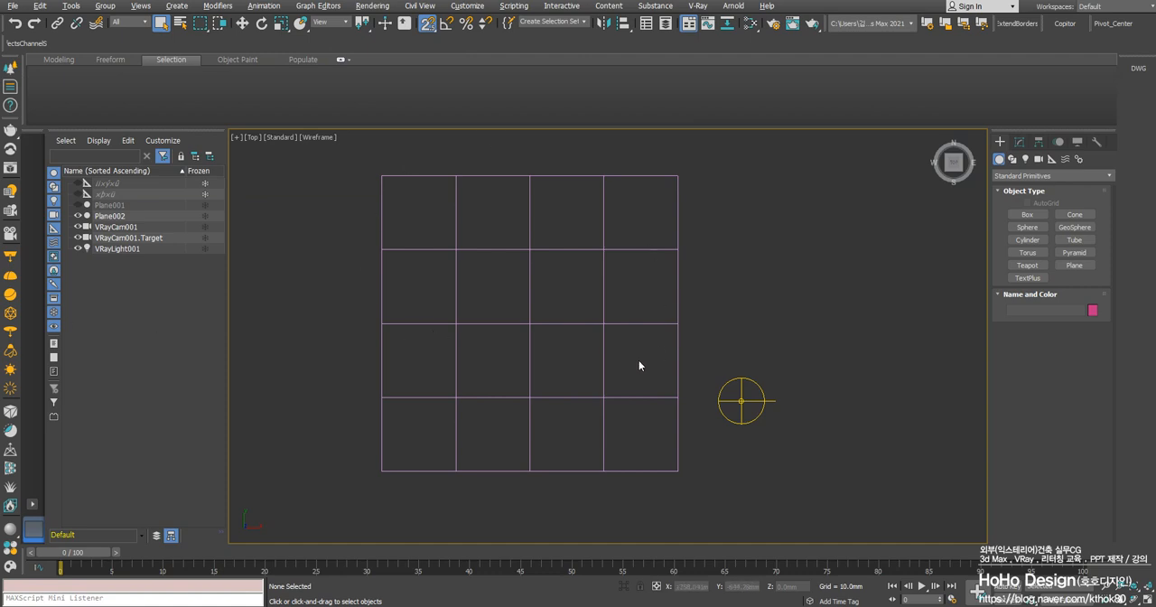
Set both the length and width segments of Plane002 to 1
click(596, 249)
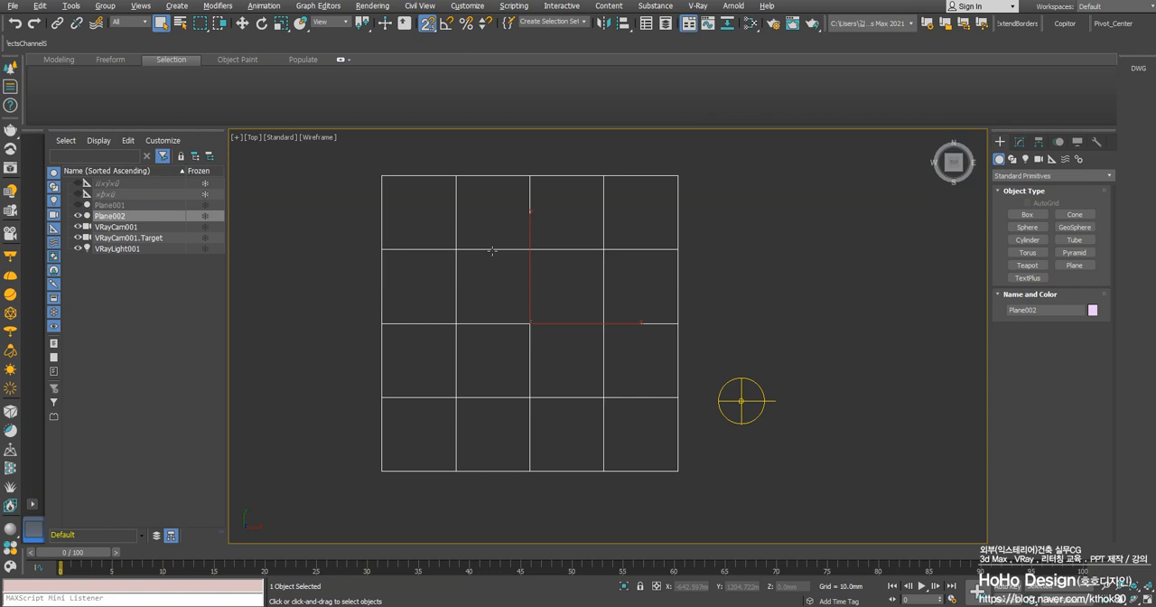
middle_drag(492, 250, 551, 264)
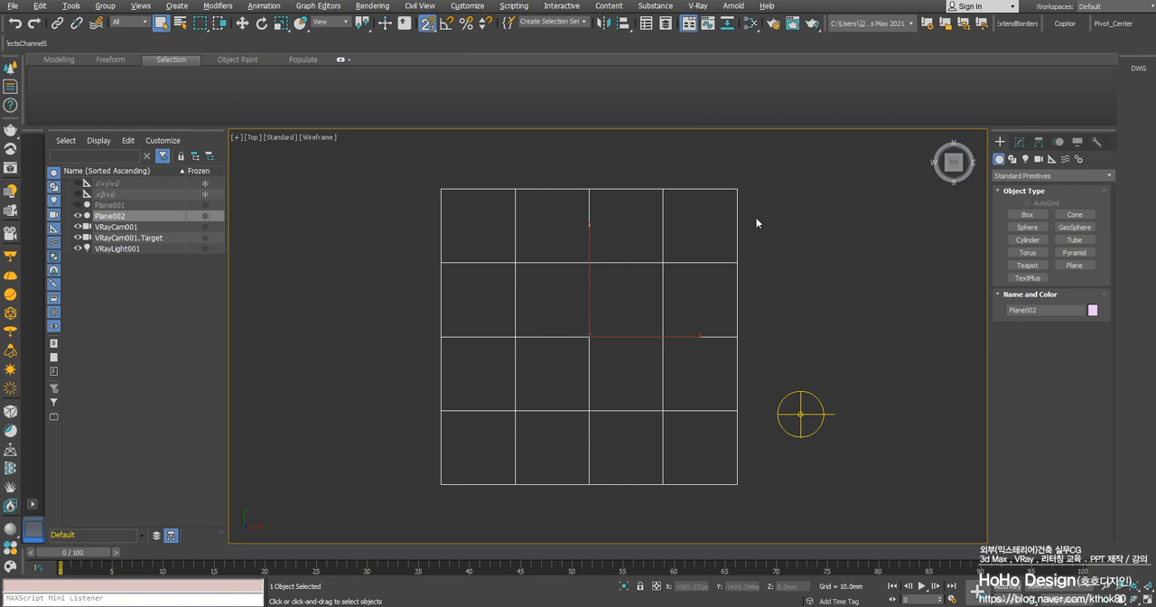
click(1019, 142)
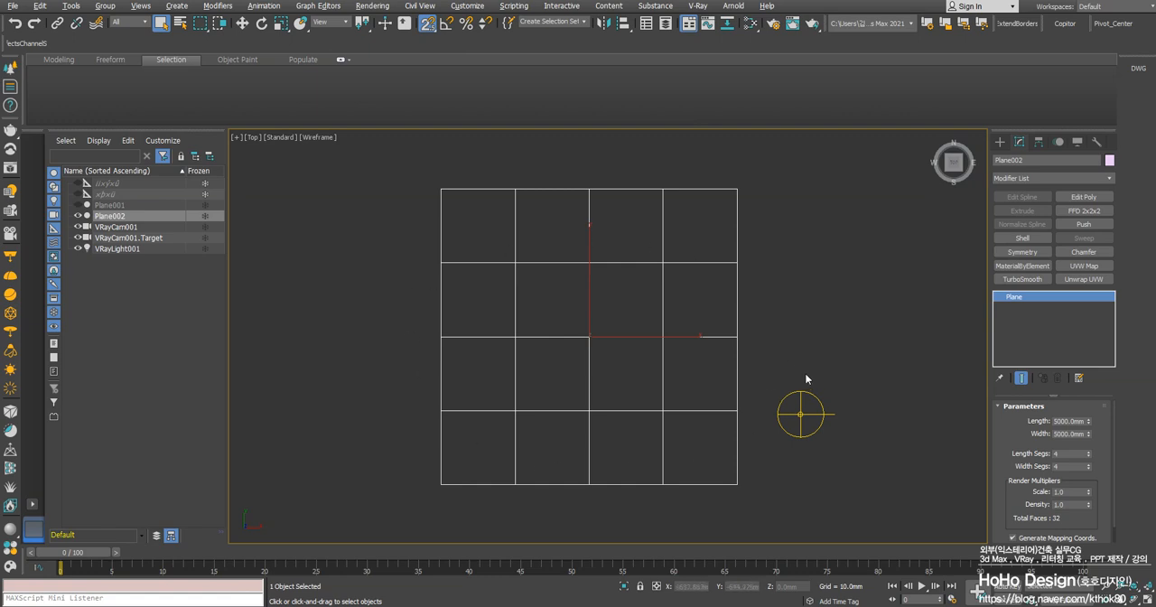
click(1065, 454)
text(1)
key(Tab)
text(1)
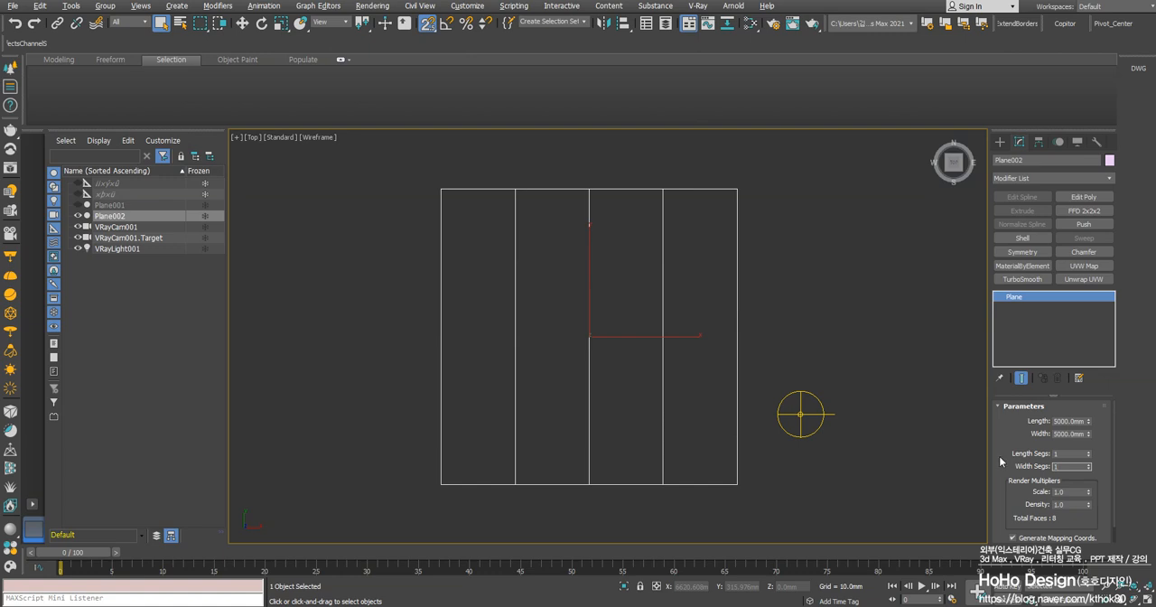
Apply the FloorGenerator modifier to the single-segment plane
mouse_move(653, 314)
middle_down()
mouse_move(650, 333)
mouse_move(661, 301)
middle_up()
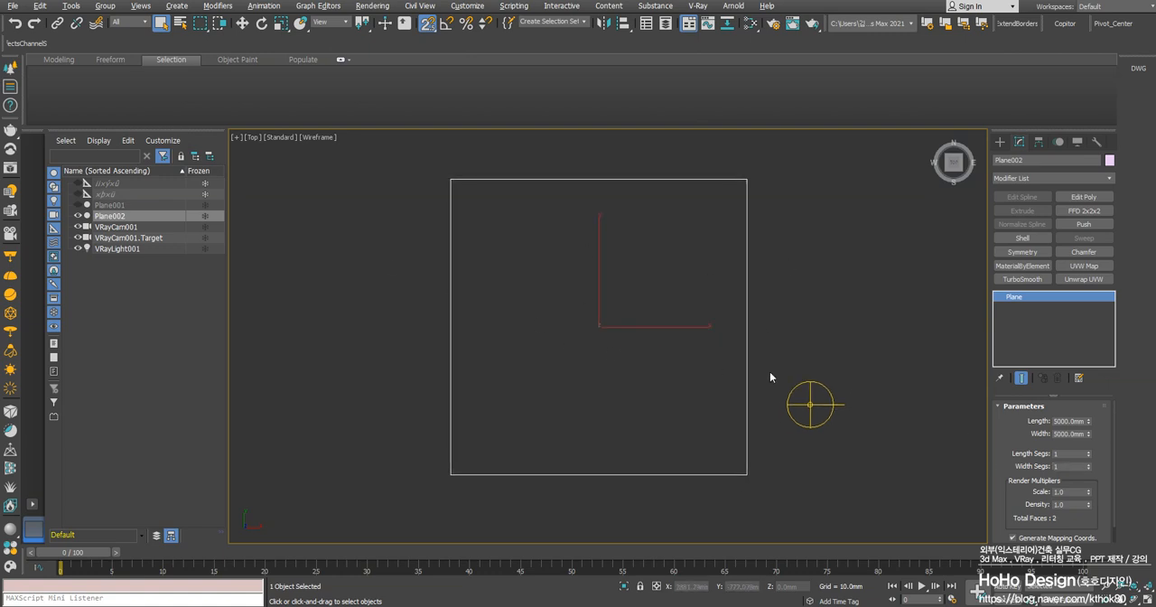
click(1026, 177)
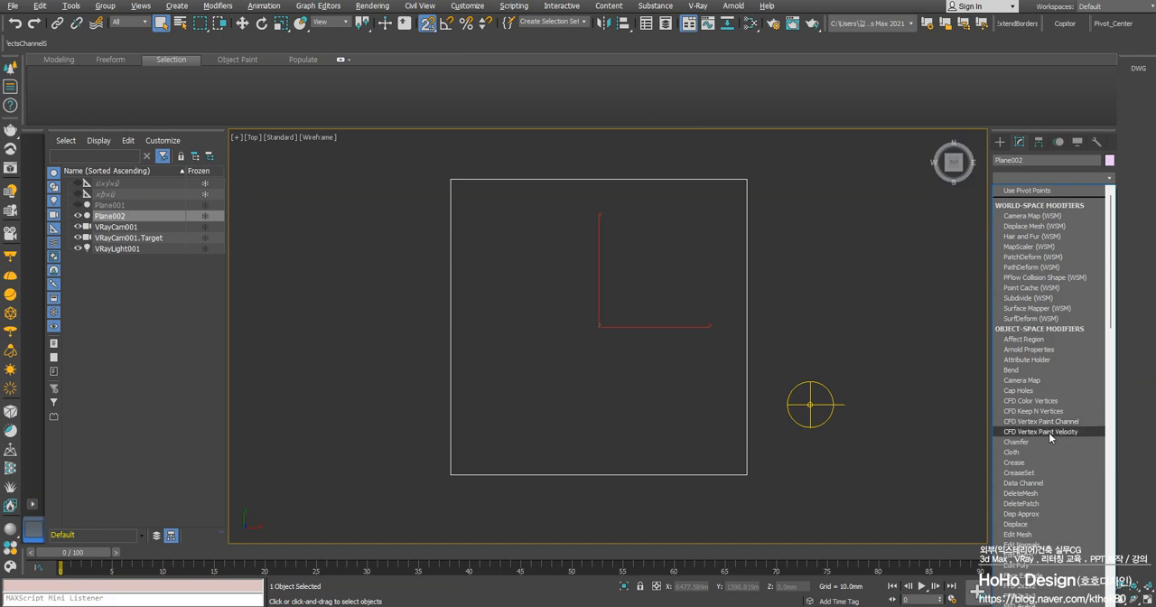
key(f)
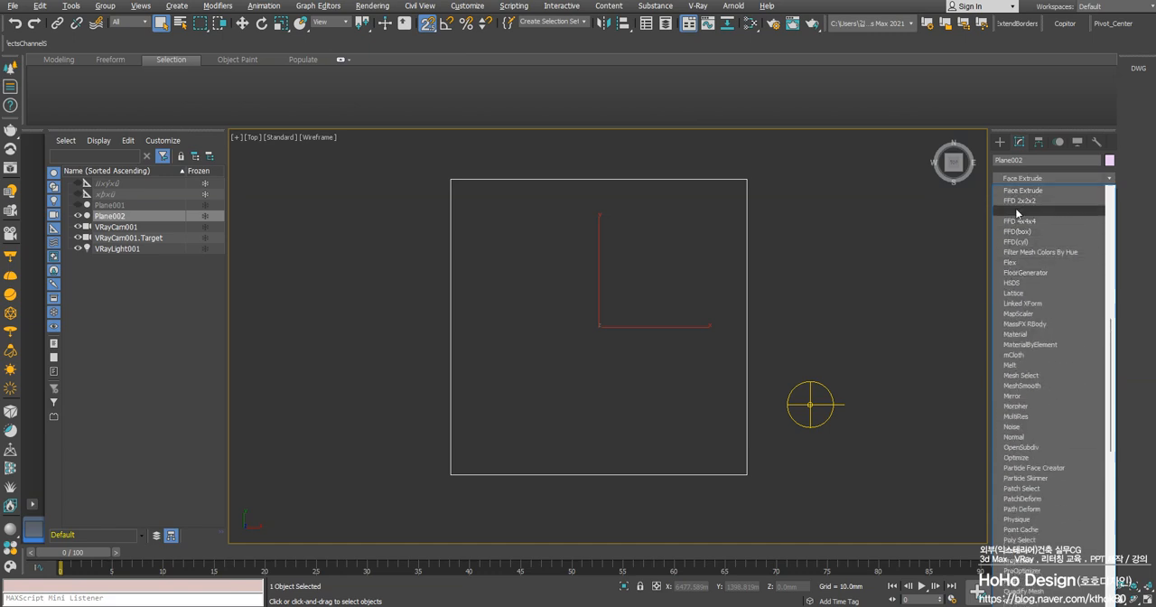
click(1009, 273)
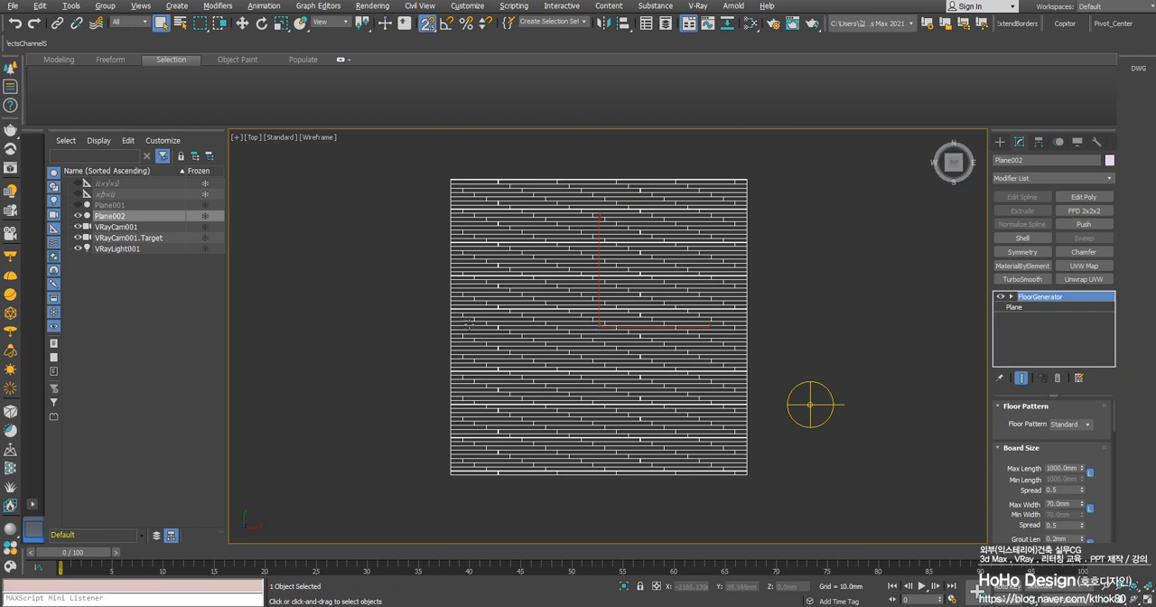
Examine the generated floor boards up close in the top view and through the VRayCam001 camera
scroll(606, 331, down, 3)
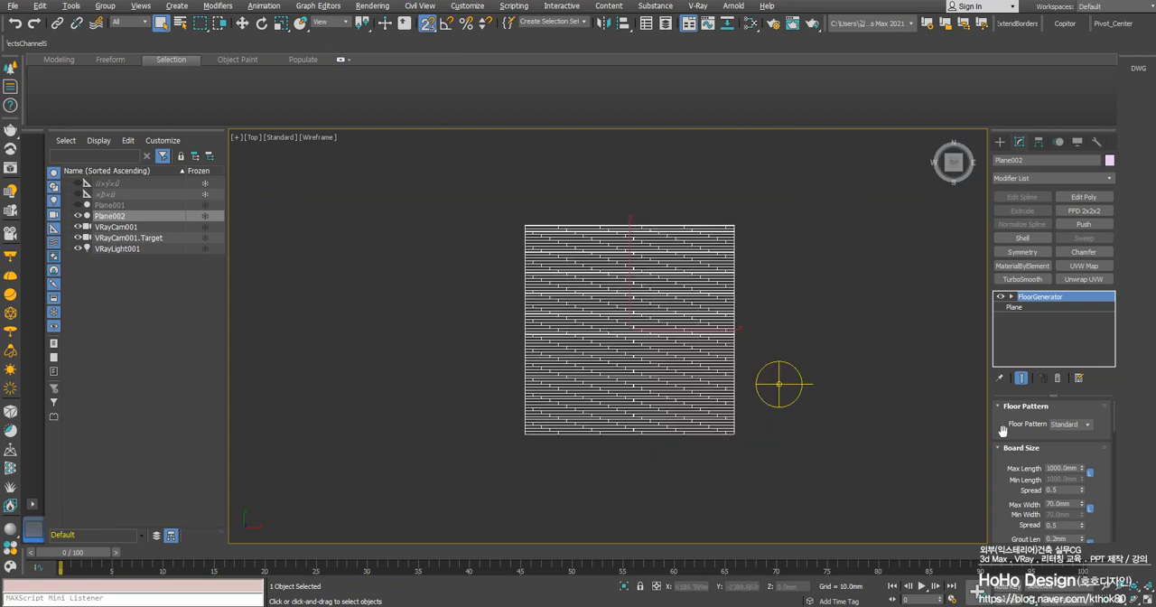
scroll(743, 464, up, 12)
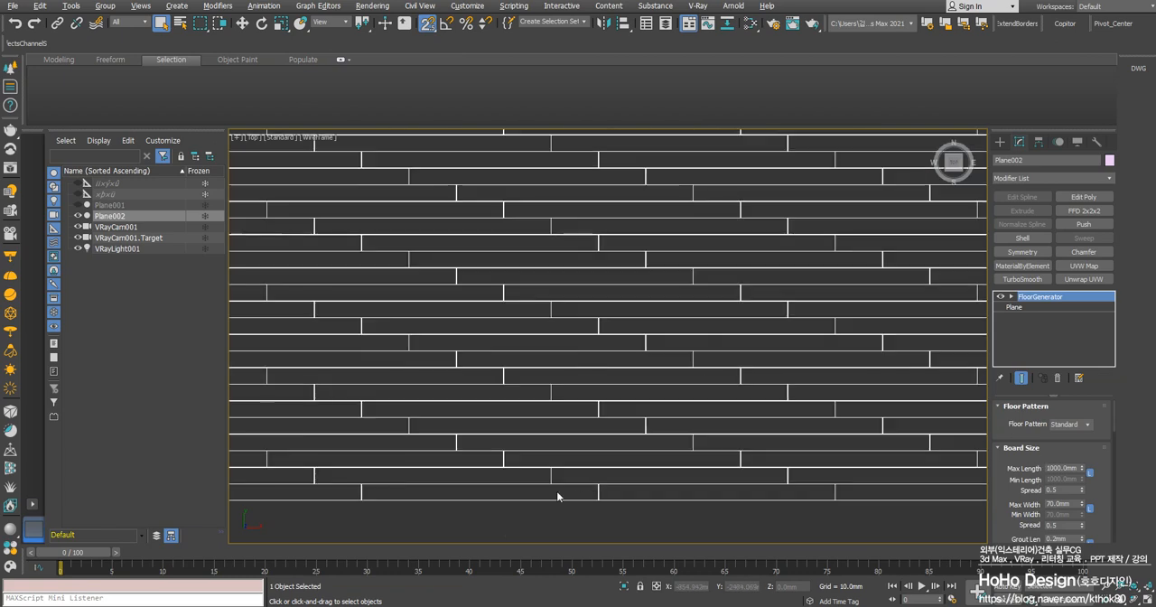
scroll(538, 407, down, 8)
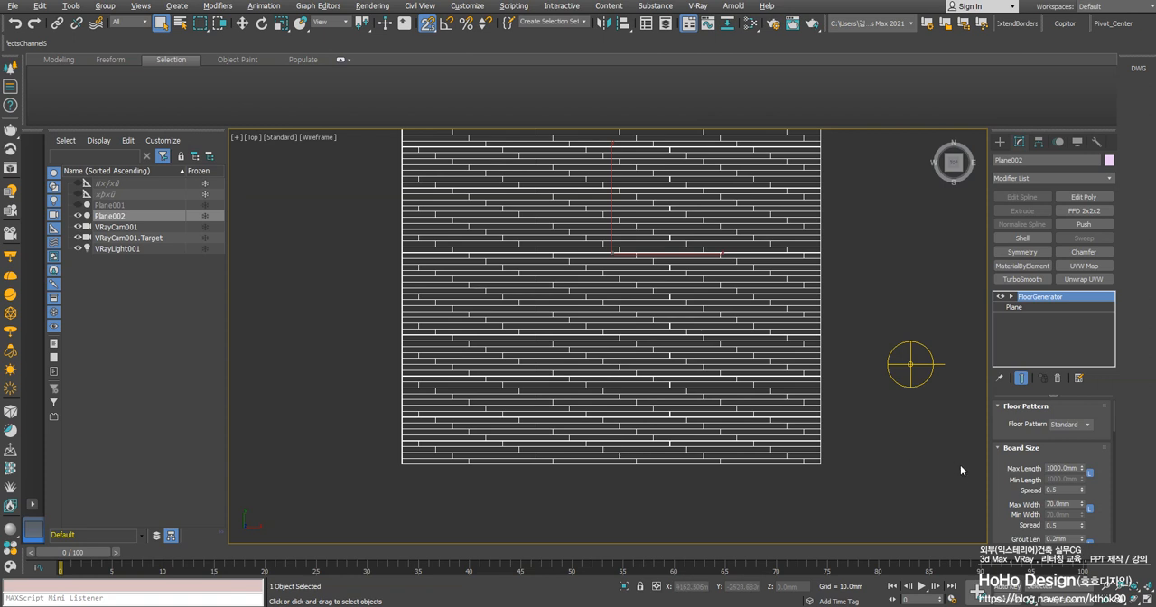
double_click(1064, 468)
scroll(623, 411, up, 3)
scroll(617, 417, up, 3)
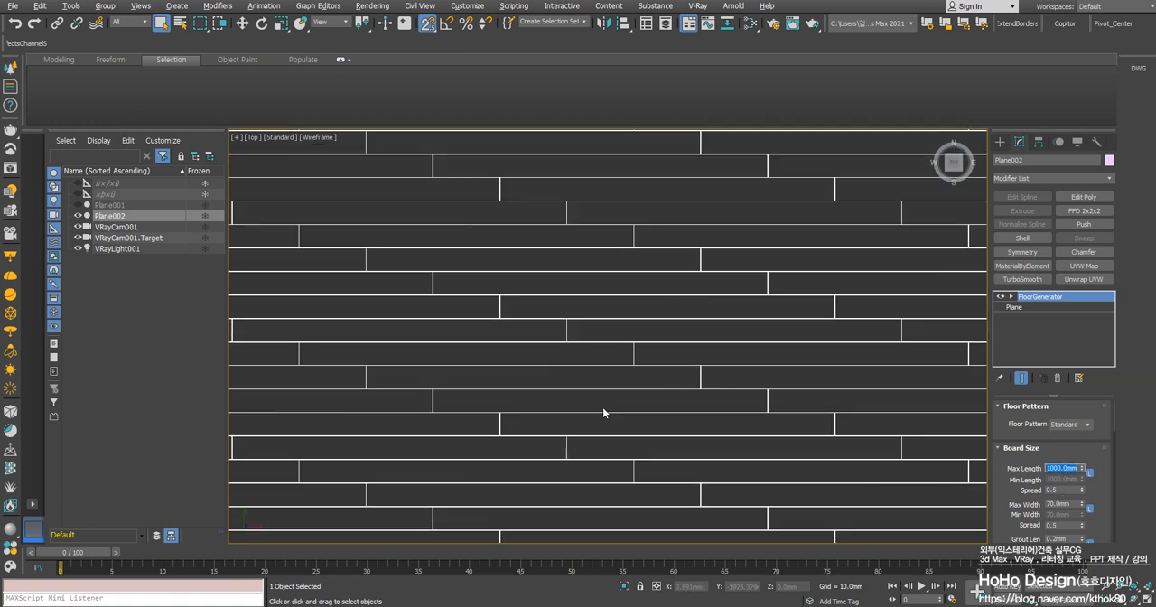
scroll(604, 410, down, 4)
right_click(745, 464)
key(alt+w)
click(750, 490)
key(alt+w)
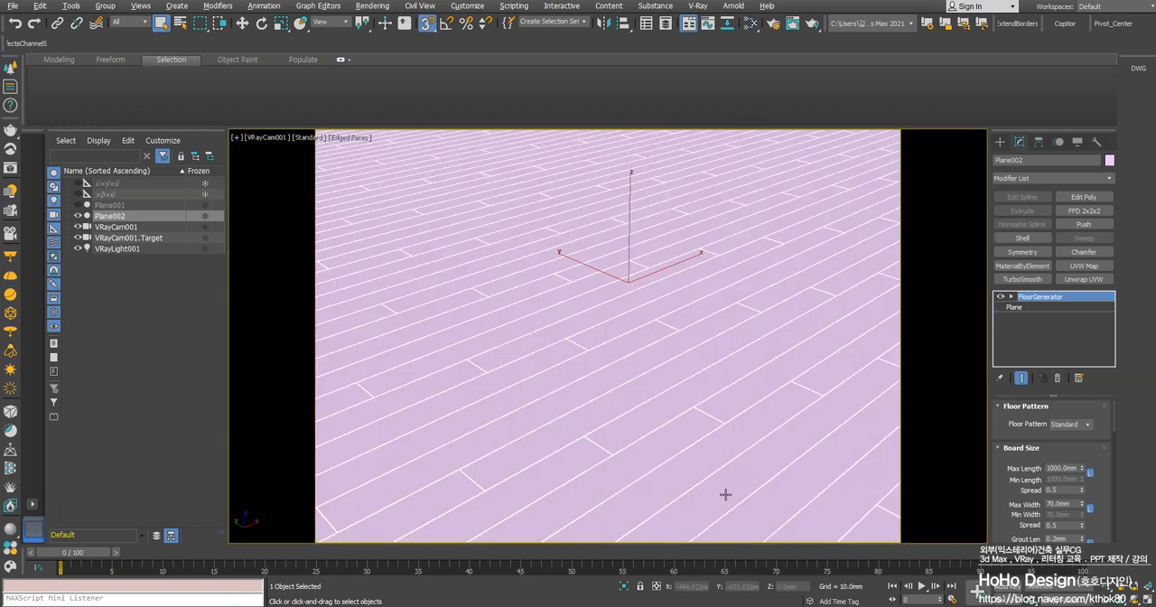
right_click(529, 292)
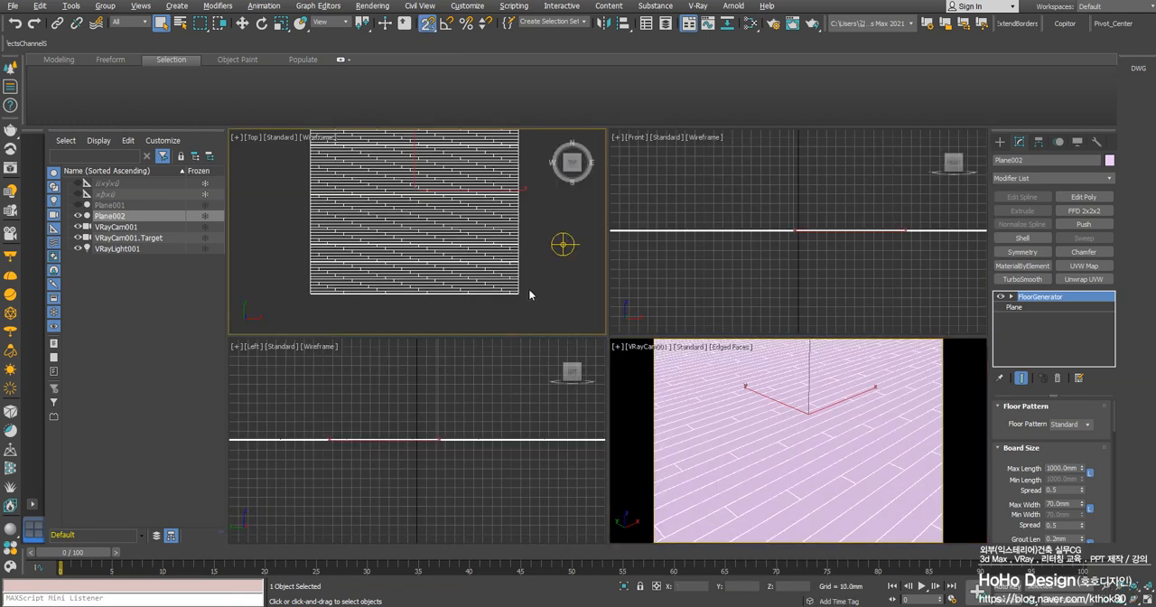
Set the maximum width of the floor boards to 90 mm in the FloorGenerator modifier
key(alt+w)
double_click(1064, 503)
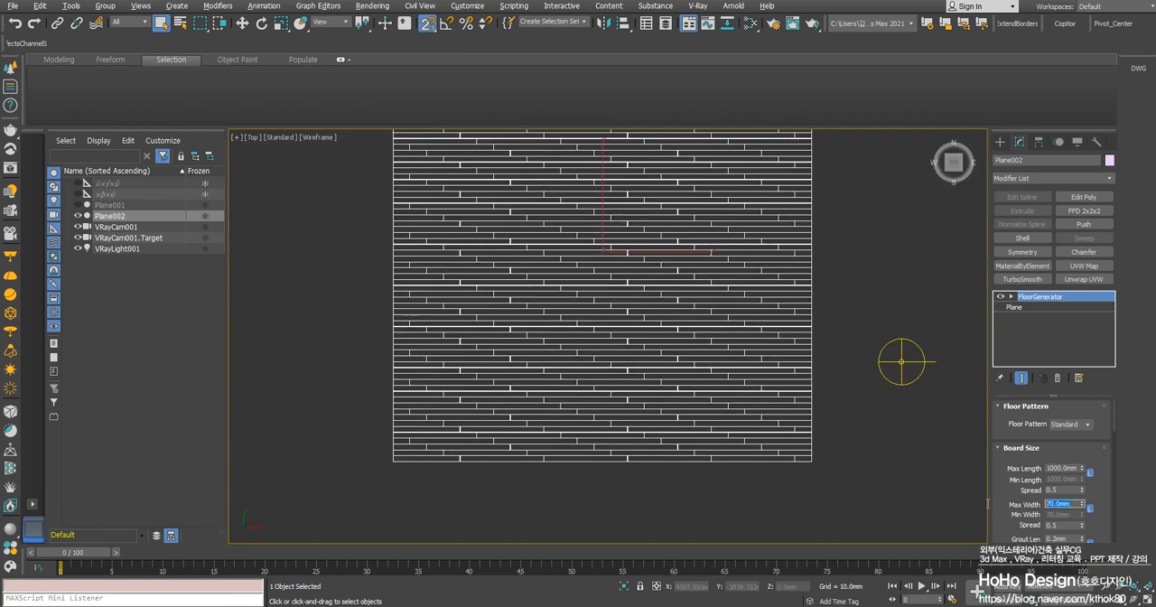
text(90)
key(Return)
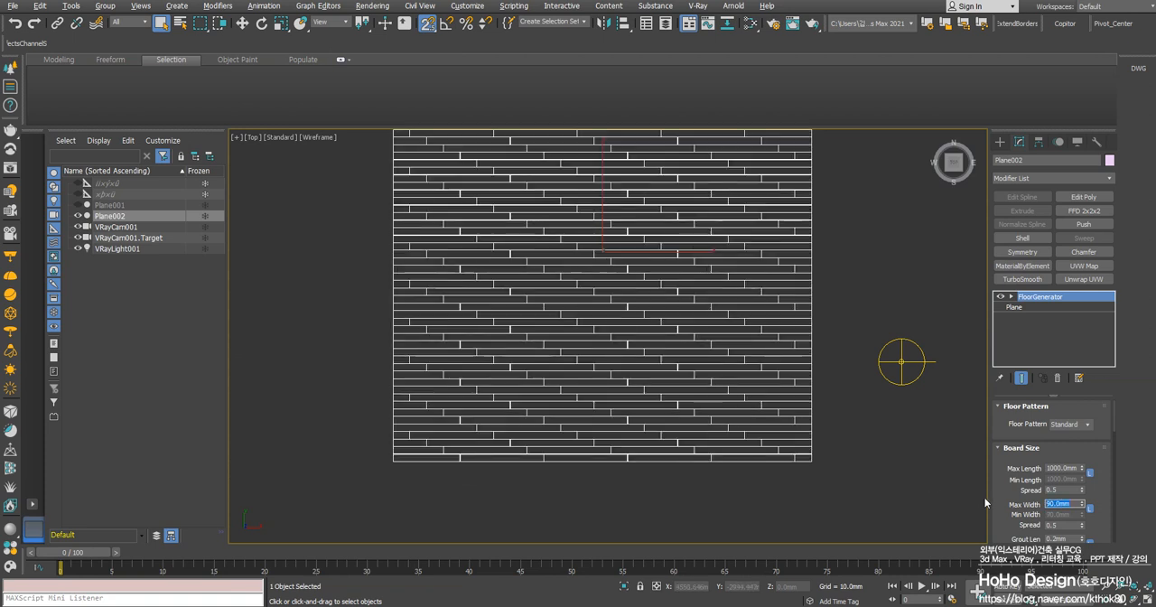
Inspect the joints between the boards and turn off Bevel for them, keeping Extrude enabled
scroll(1014, 524, down, 3)
scroll(839, 413, up, 10)
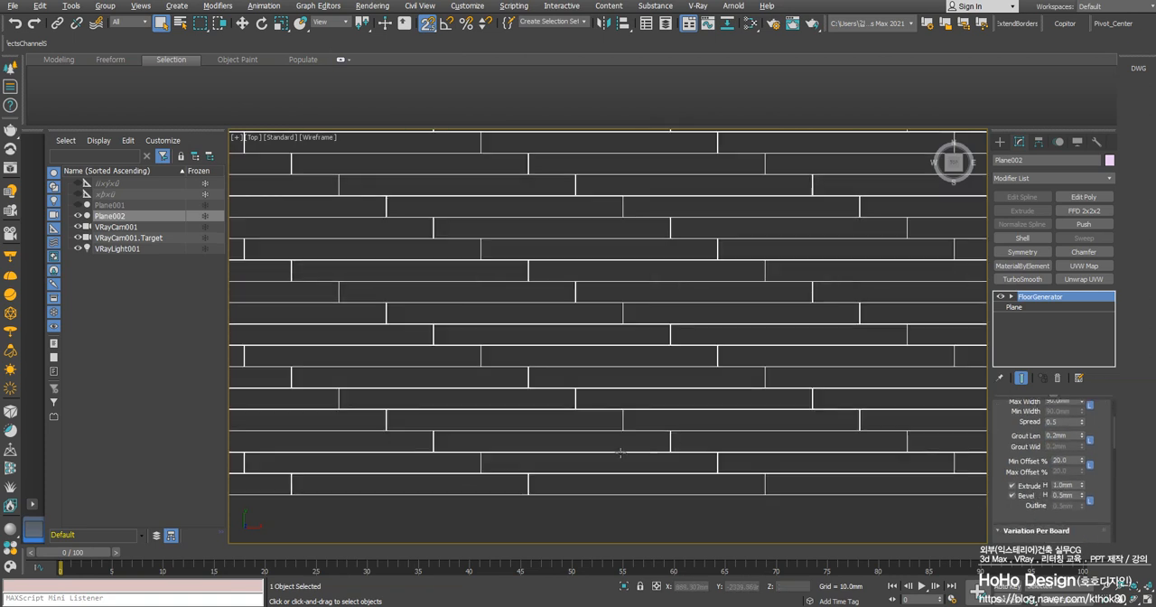
scroll(647, 403, up, 3)
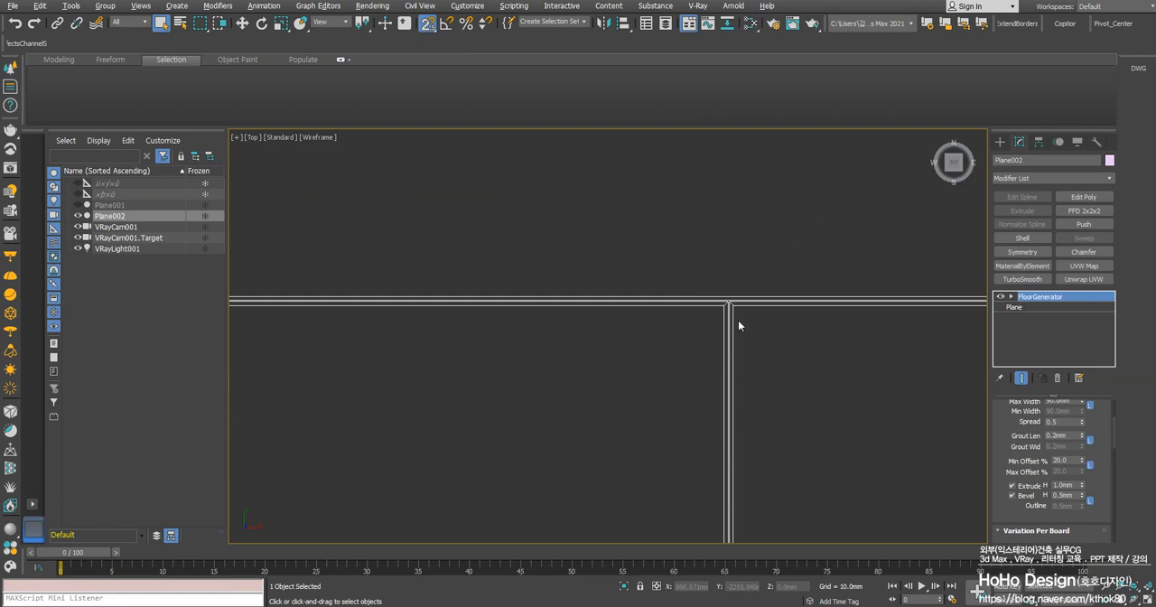
scroll(750, 316, up, 5)
scroll(740, 361, down, 5)
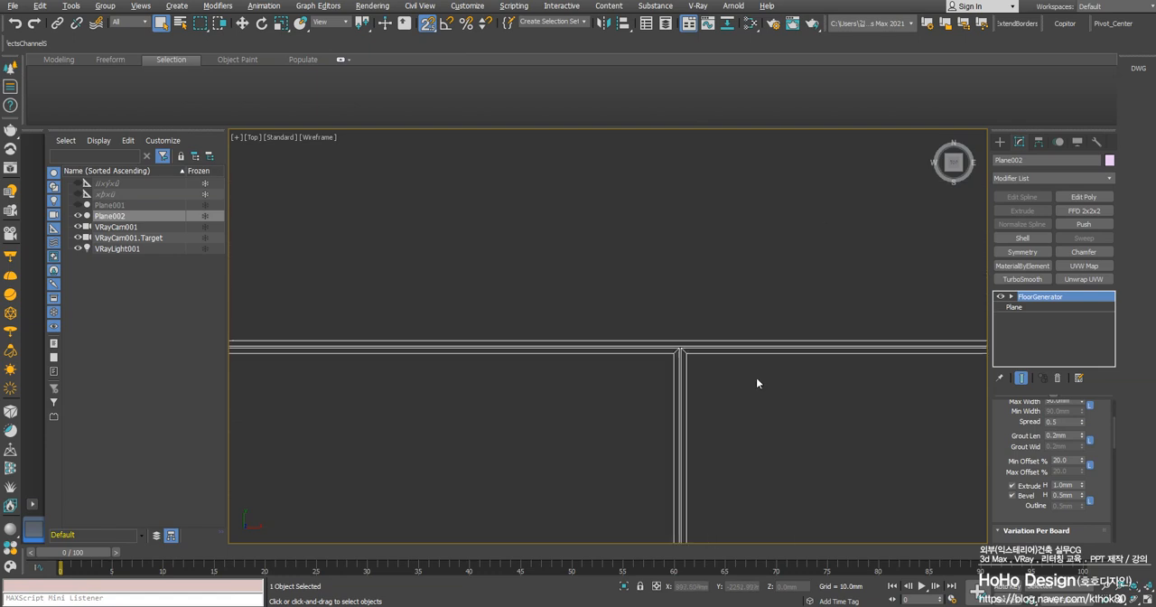
scroll(756, 378, down, 5)
click(1011, 495)
scroll(770, 398, down, 3)
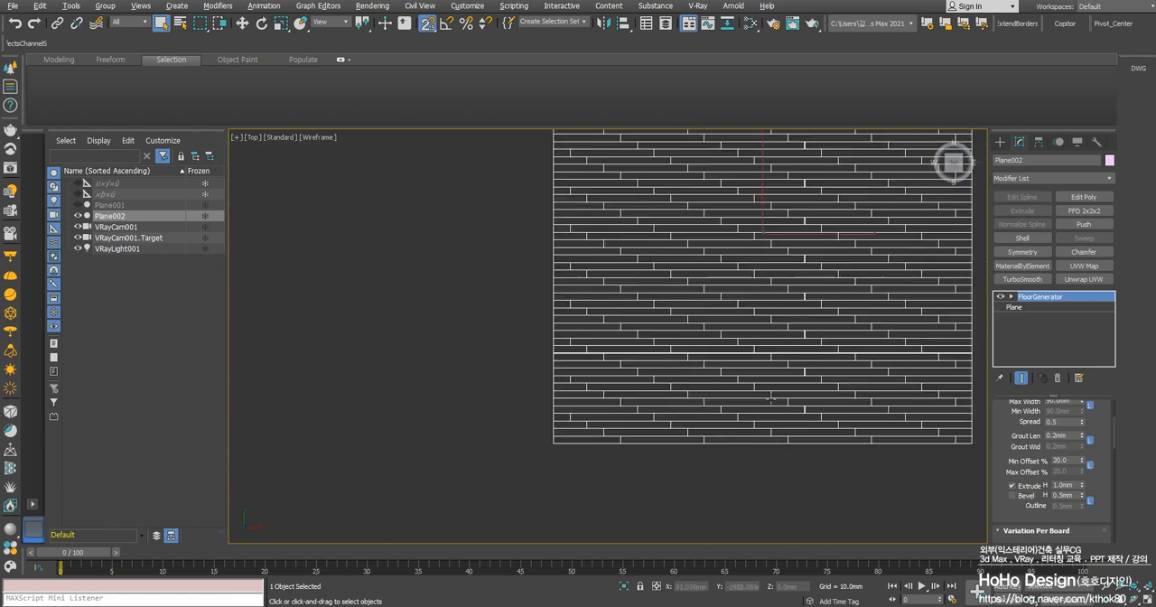
scroll(770, 398, up, 4)
scroll(629, 404, up, 3)
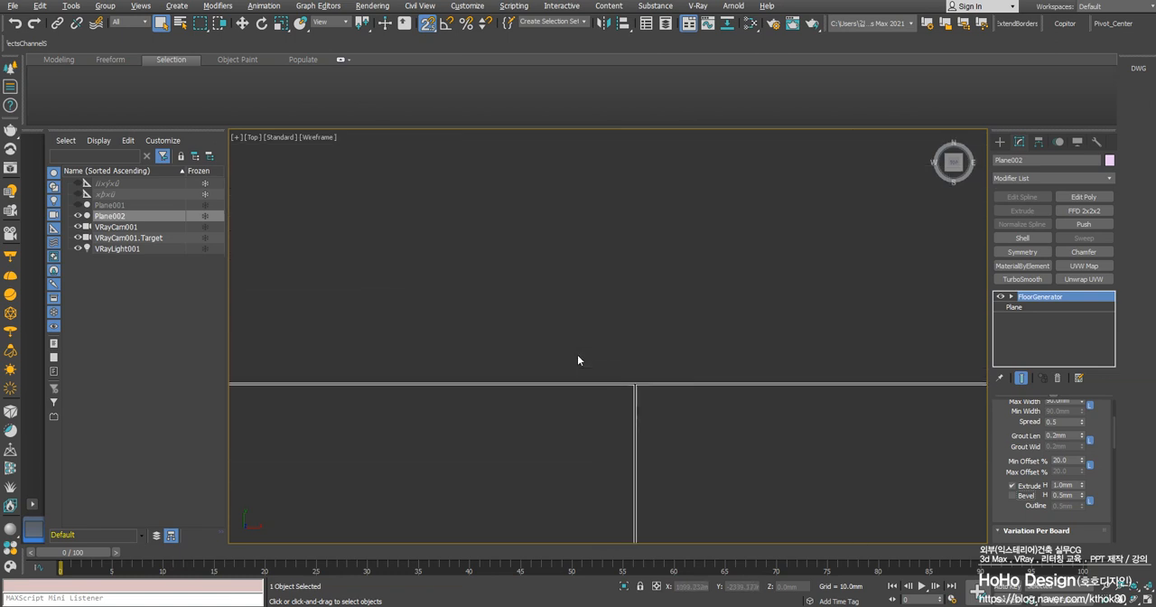
middle_drag(577, 359, 669, 412)
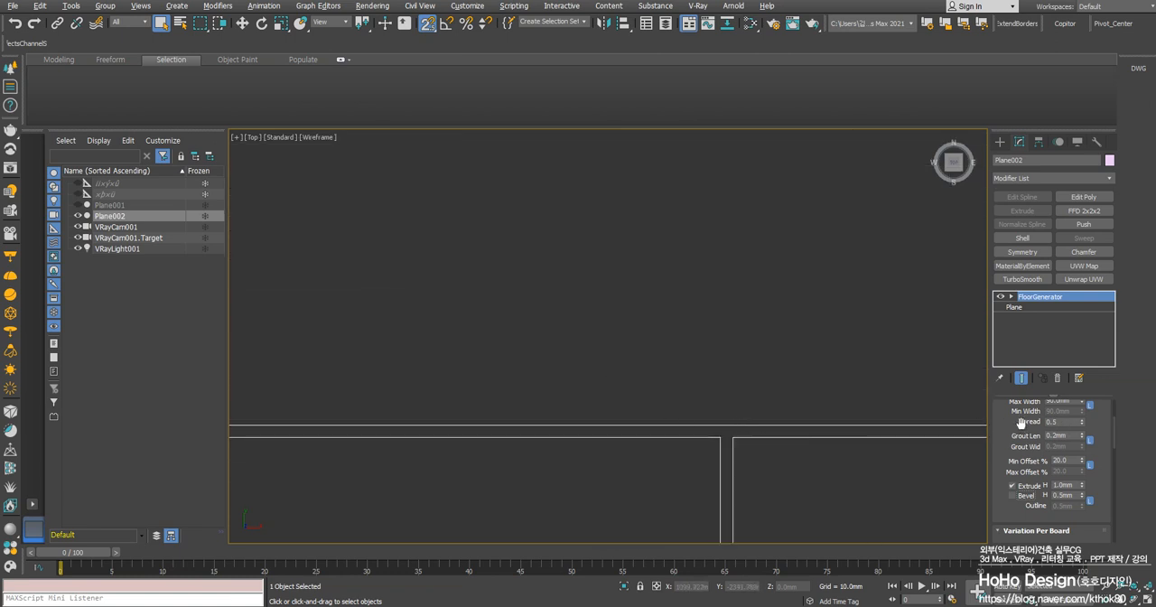
Set the grout length between the floor boards to 0.5 mm and check the gaps at the joints
drag(1021, 423, 1015, 466)
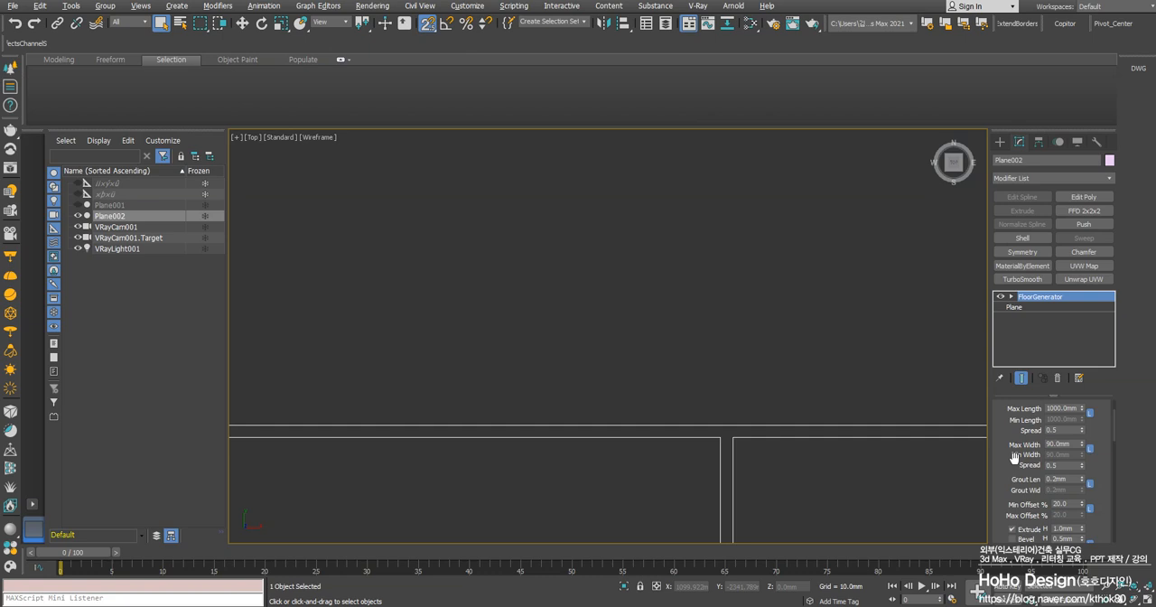
scroll(813, 433, up, 5)
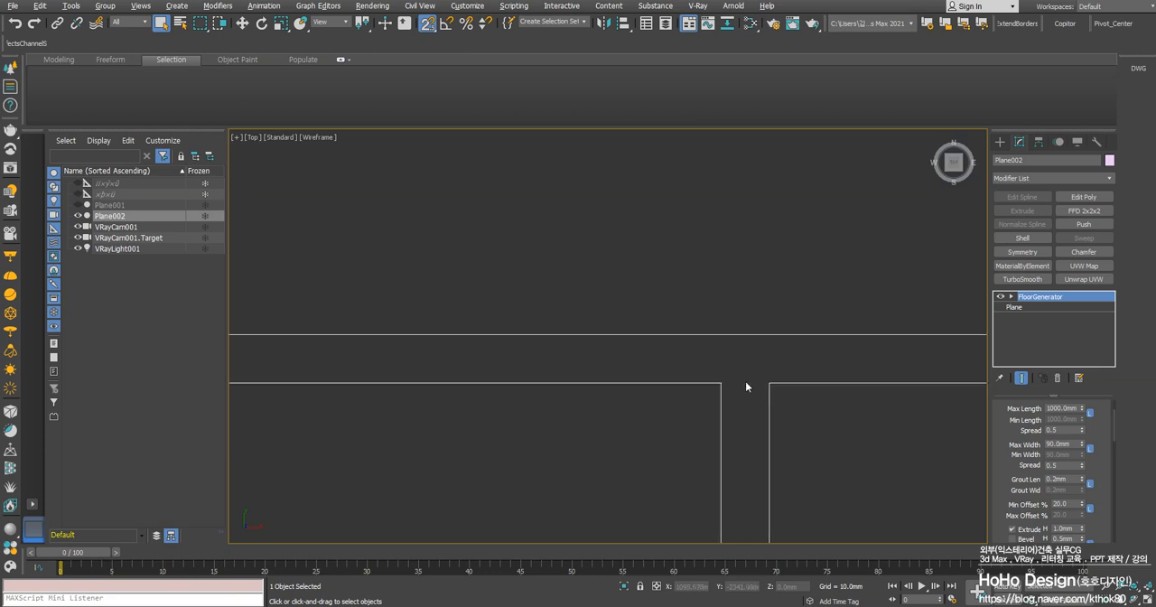
scroll(571, 415, down, 4)
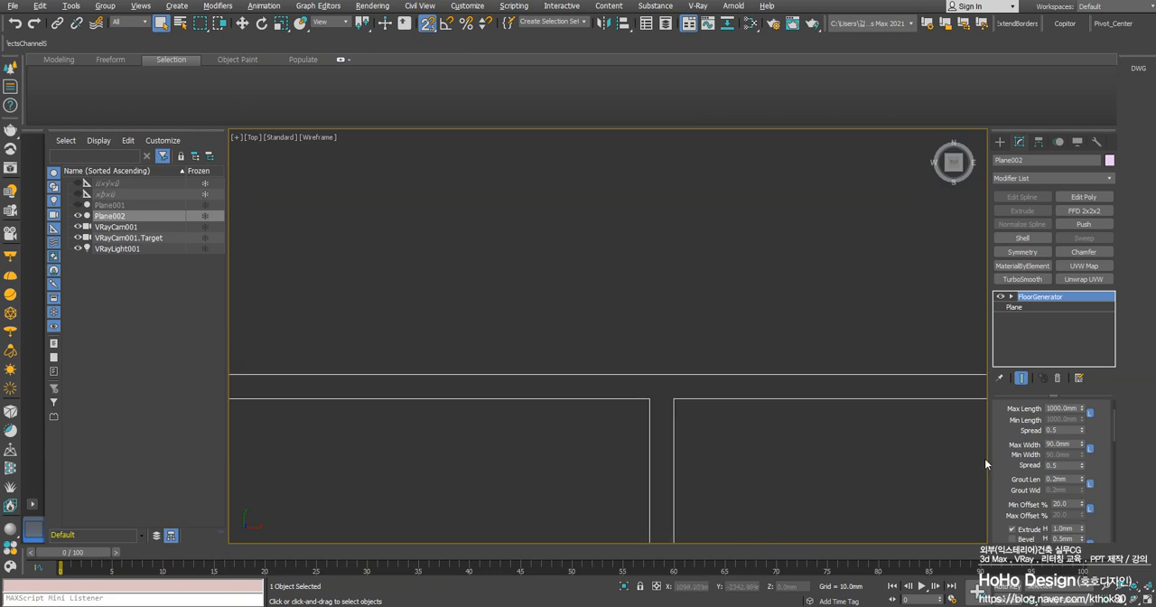
drag(1069, 482, 1005, 480)
text(0.5)
key(Return)
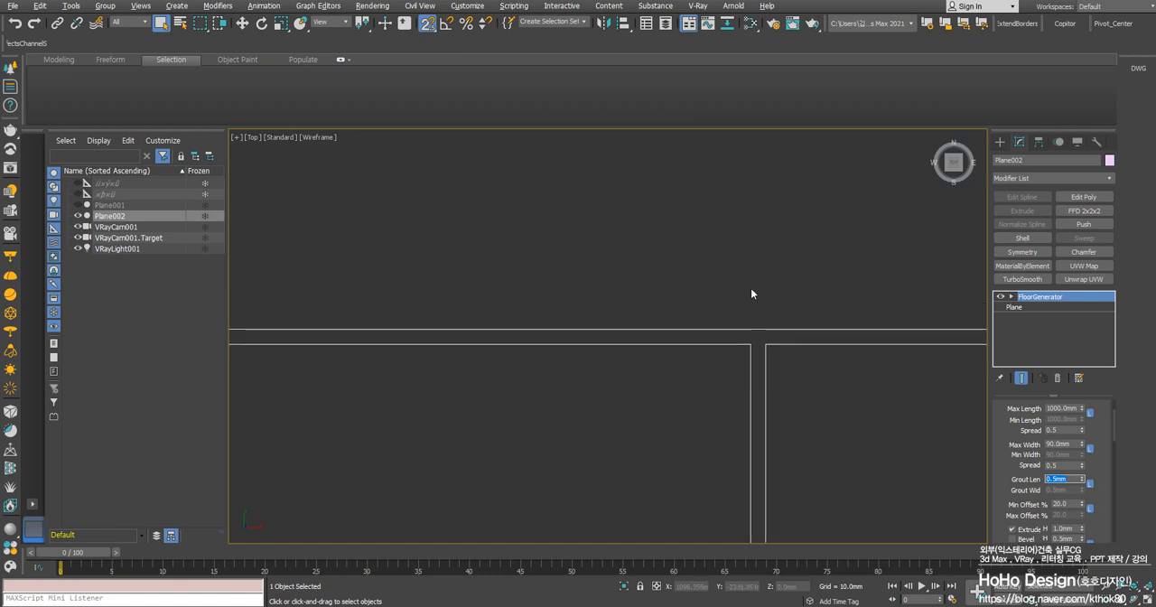
scroll(729, 313, up, 10)
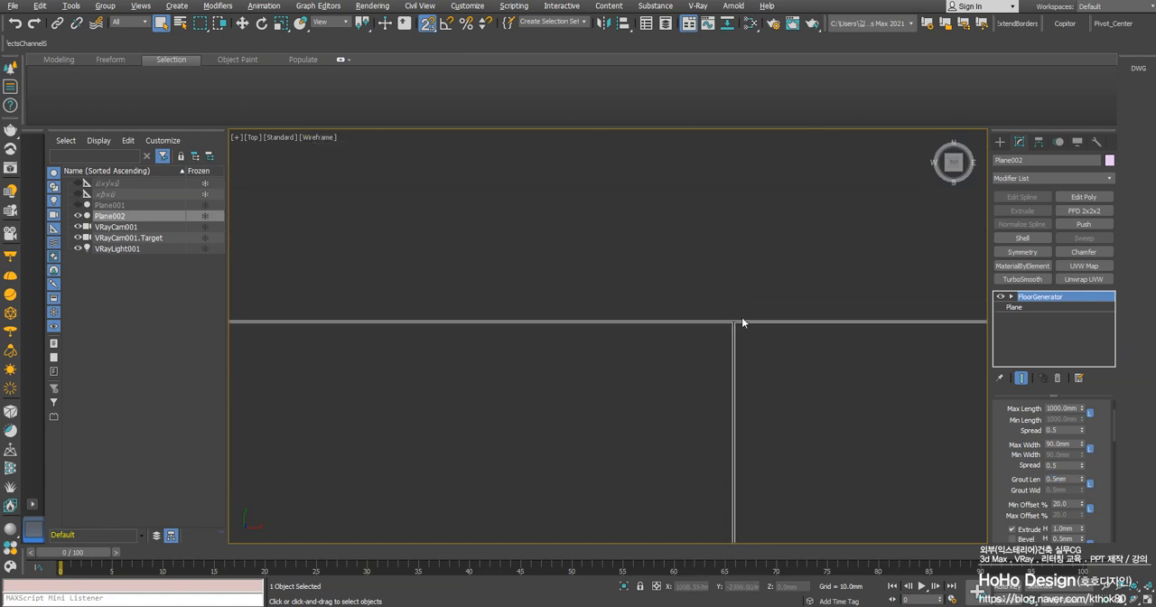
scroll(707, 346, down, 8)
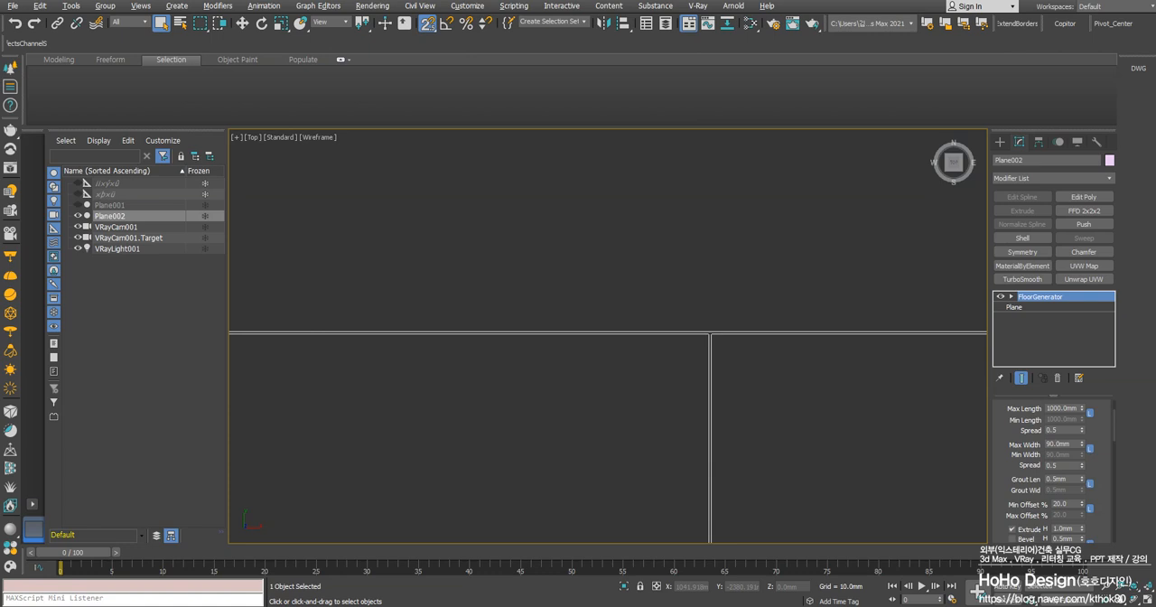
scroll(678, 350, down, 10)
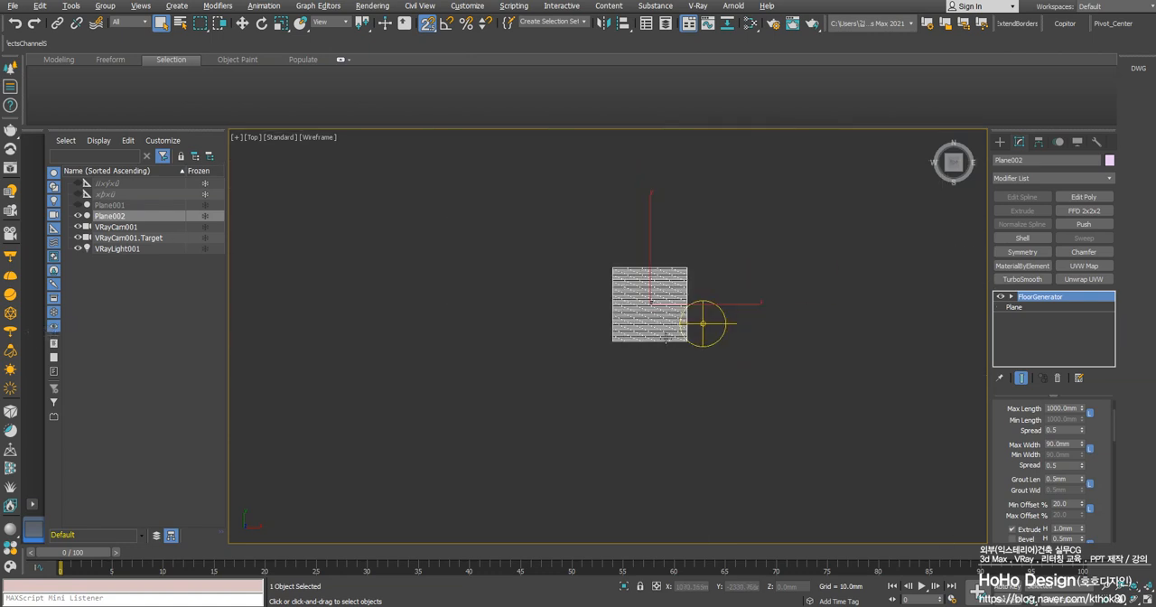
scroll(759, 319, up, 4)
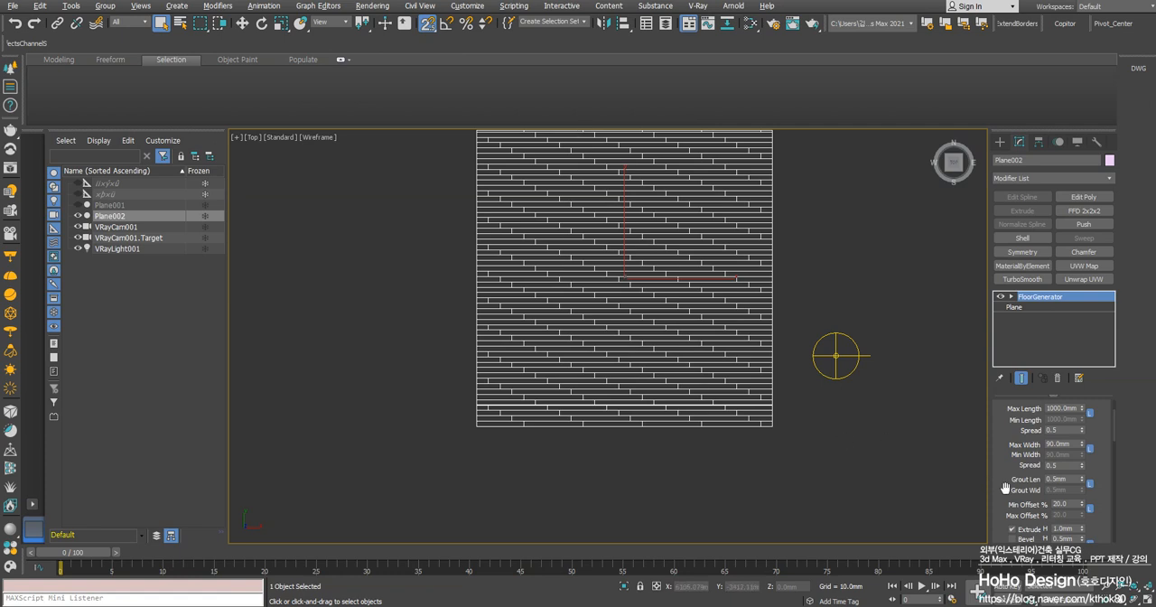
Set the minimum offset of the board rows to 25 percent and check the staggered pattern
drag(1002, 471, 997, 404)
double_click(1070, 432)
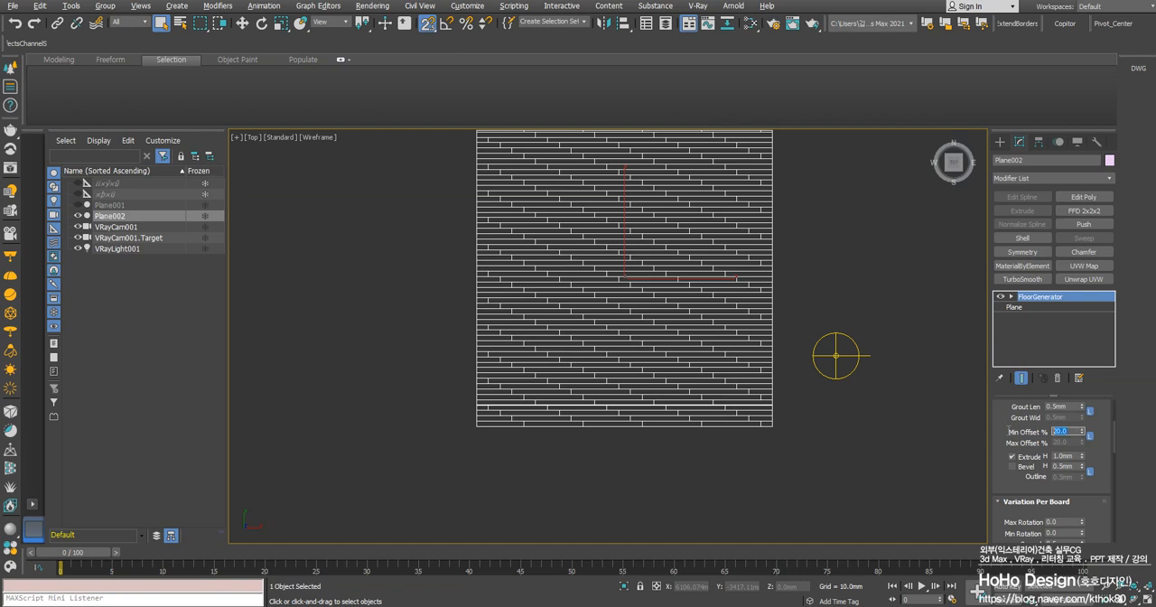
text(25)
key(Return)
scroll(512, 362, up, 5)
scroll(510, 355, down, 6)
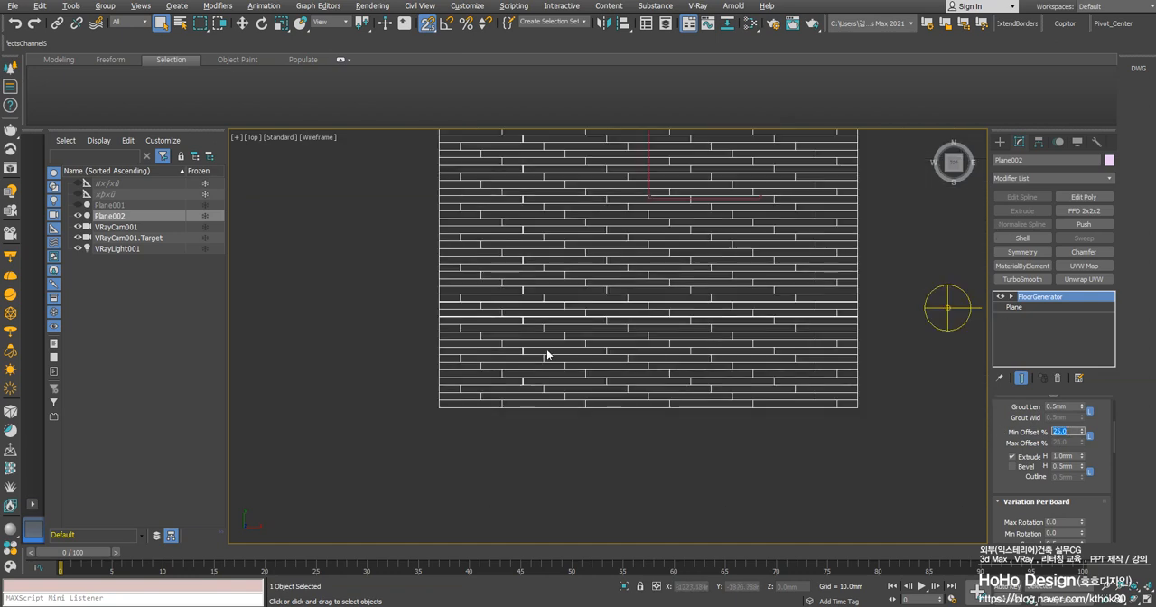
scroll(547, 348, down, 1)
Review the floor through the VRayCam001 camera and look over the board size and per-board variation settings
key(alt+w)
right_click(719, 467)
key(alt+w)
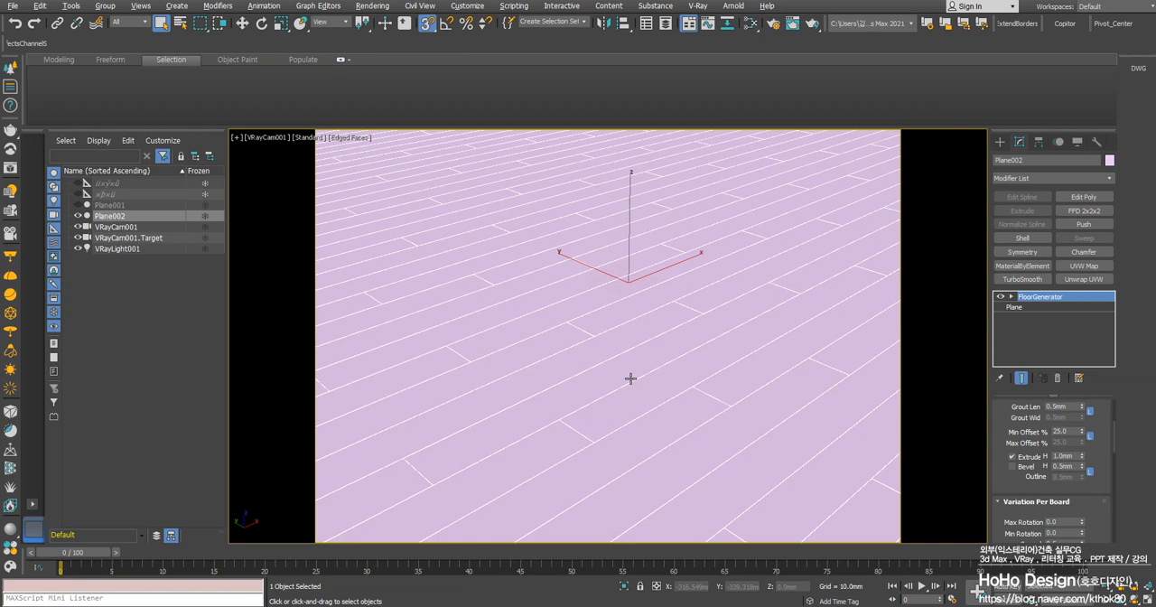
drag(998, 420, 1000, 504)
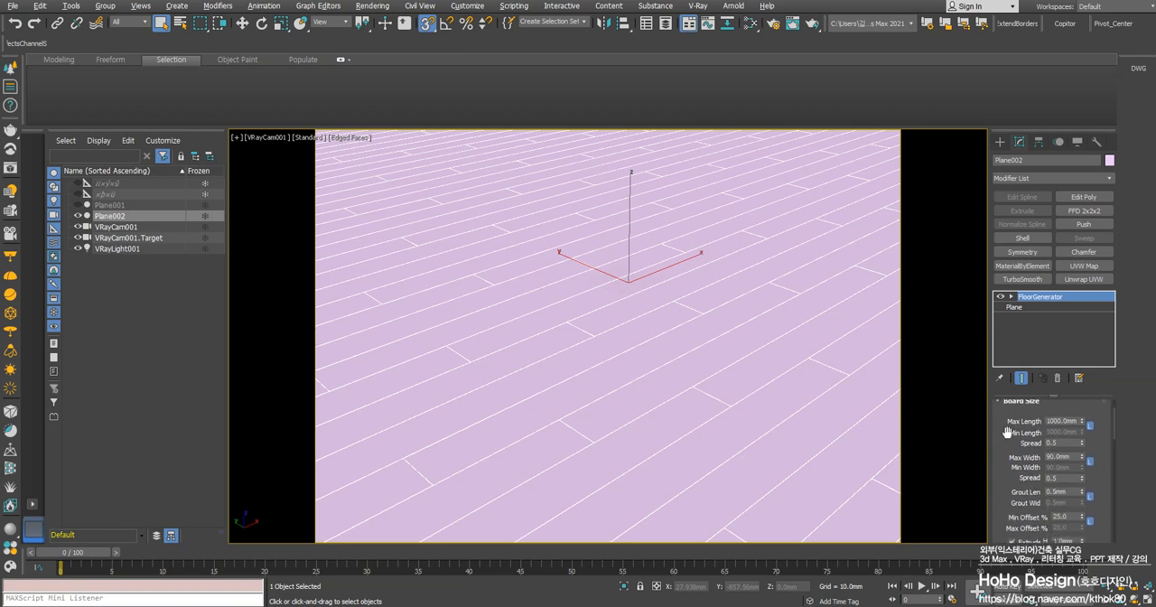
drag(1011, 487, 981, 279)
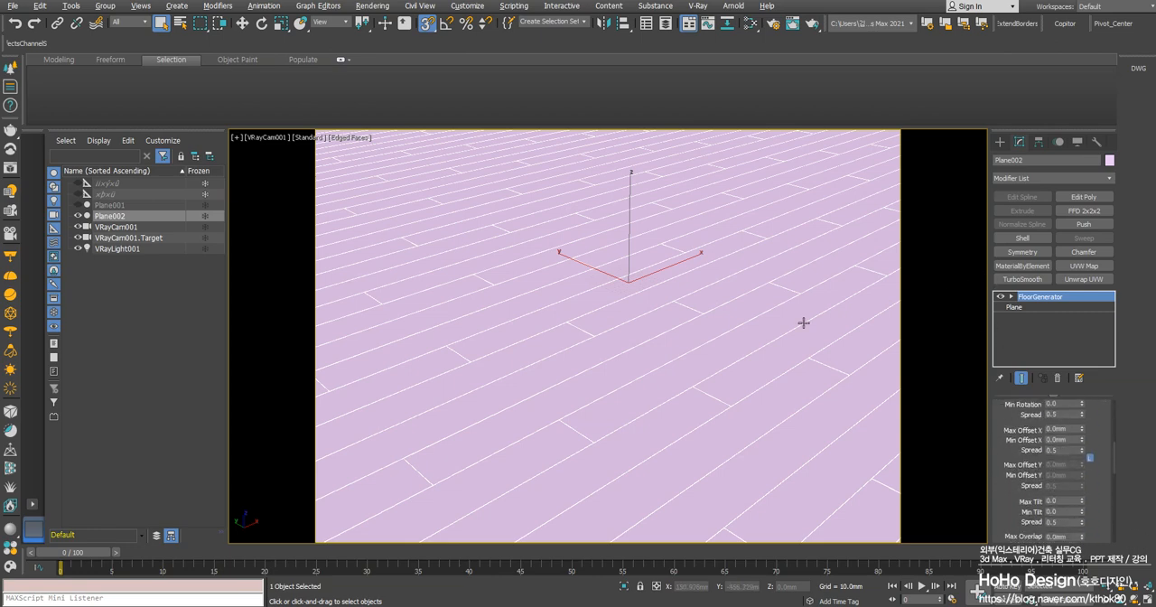
Add an Edit Poly modifier above FloorGenerator and select a single floor board as an element
click(1084, 197)
click(1011, 297)
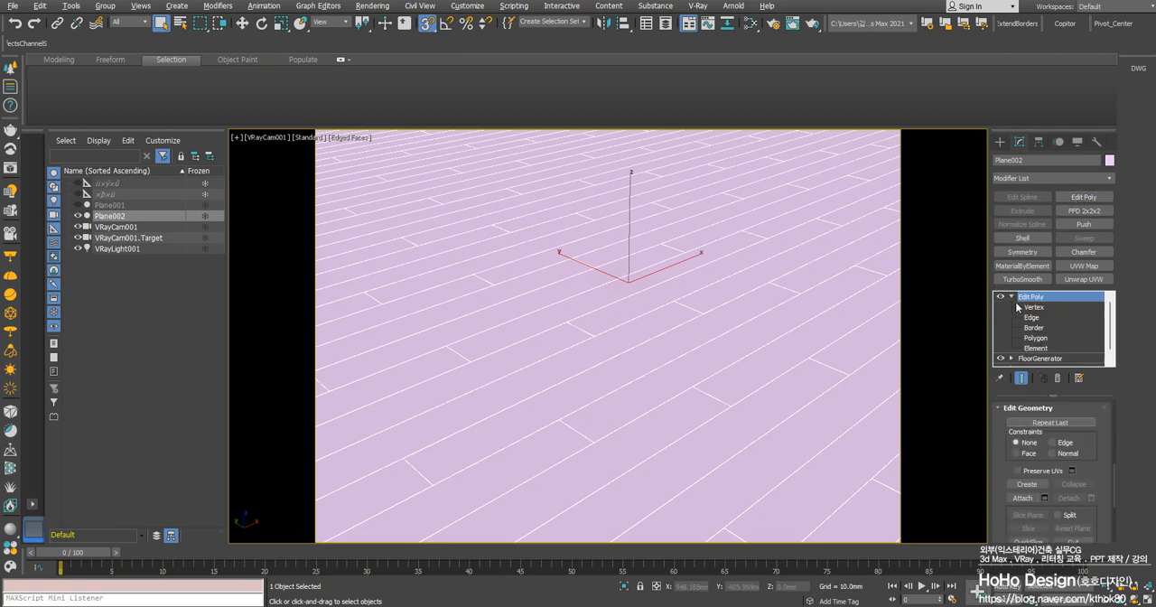
click(1034, 348)
click(734, 351)
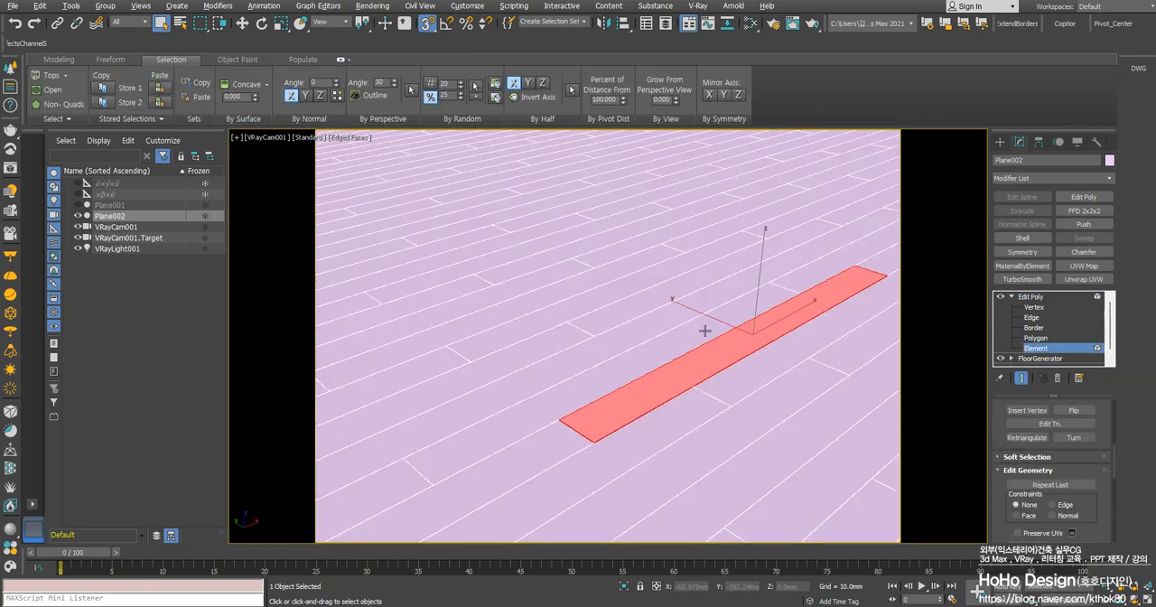
Check the material IDs of several individual boards and leave Element selection mode
scroll(1001, 494, down, 5)
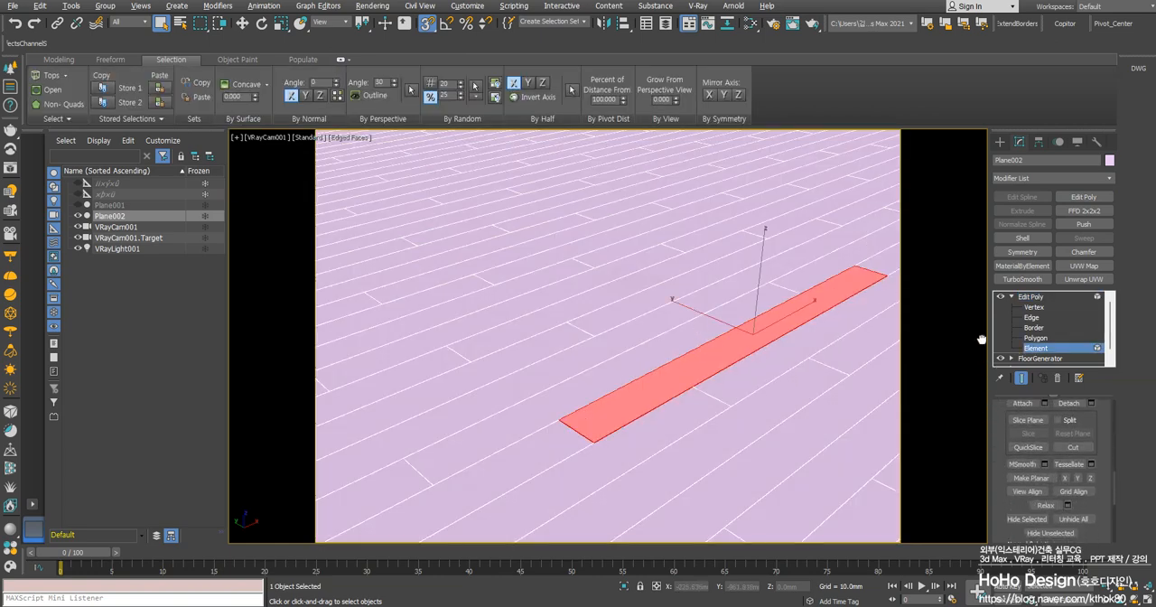
scroll(1002, 508, down, 5)
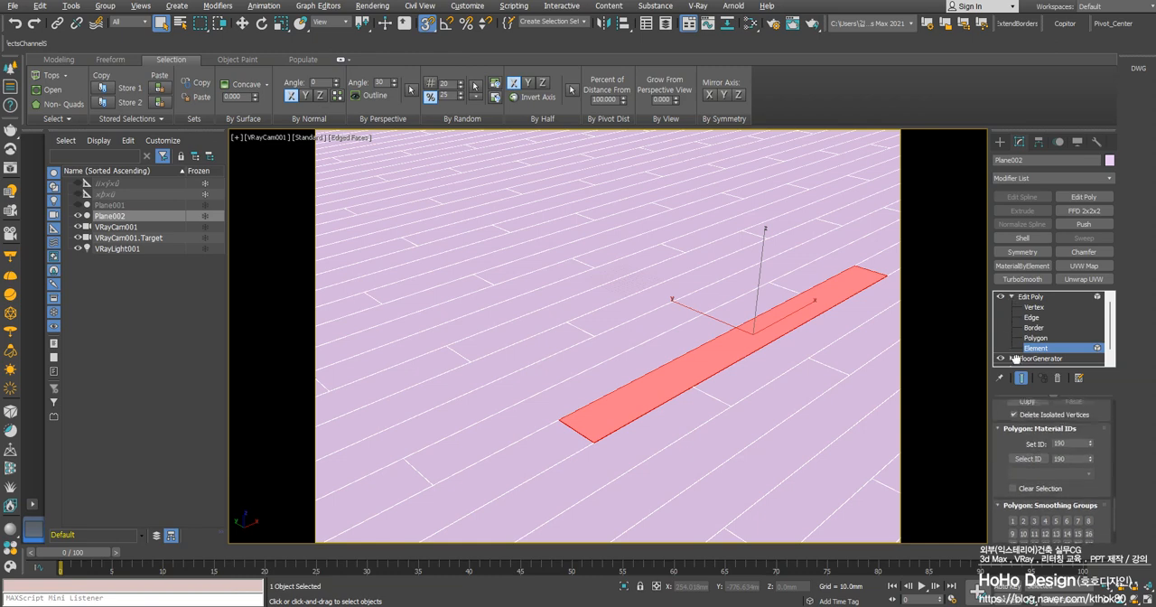
click(735, 262)
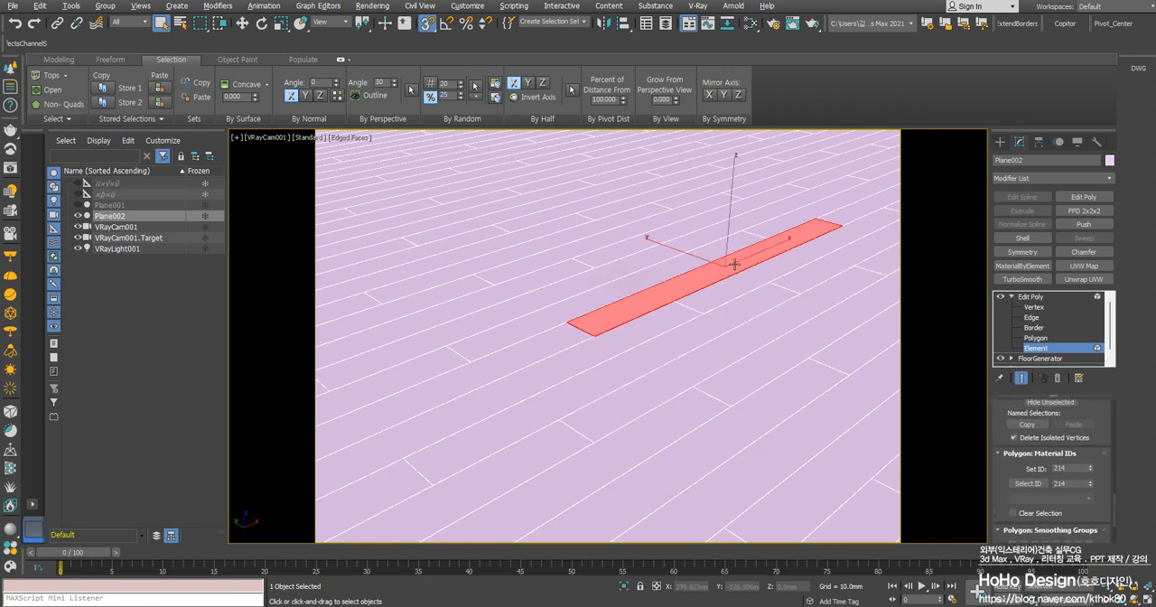
click(512, 284)
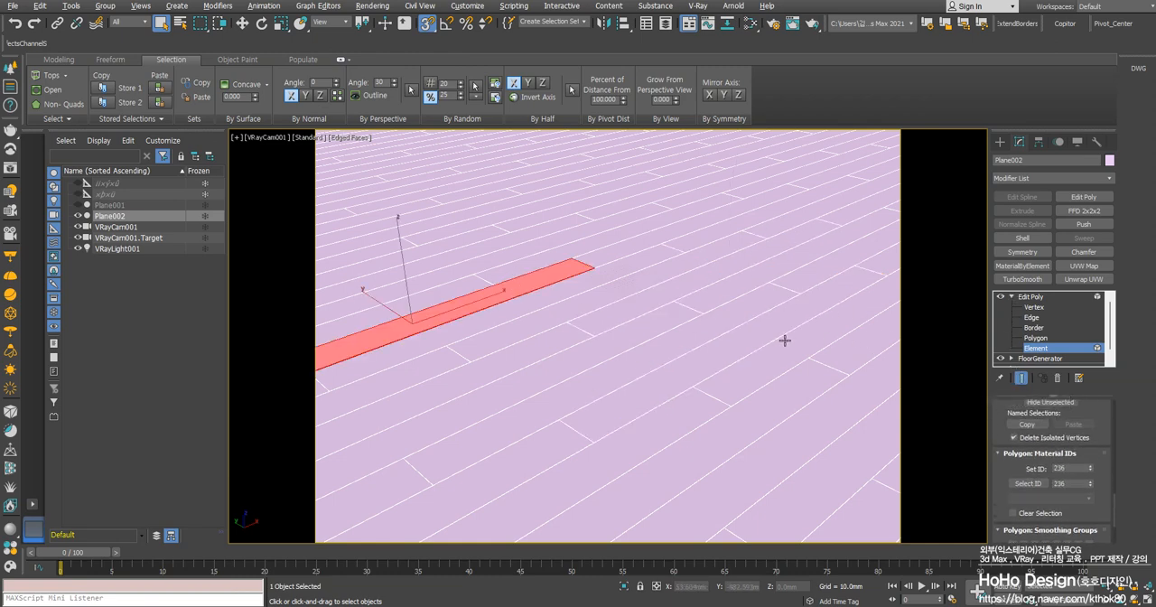
click(1031, 296)
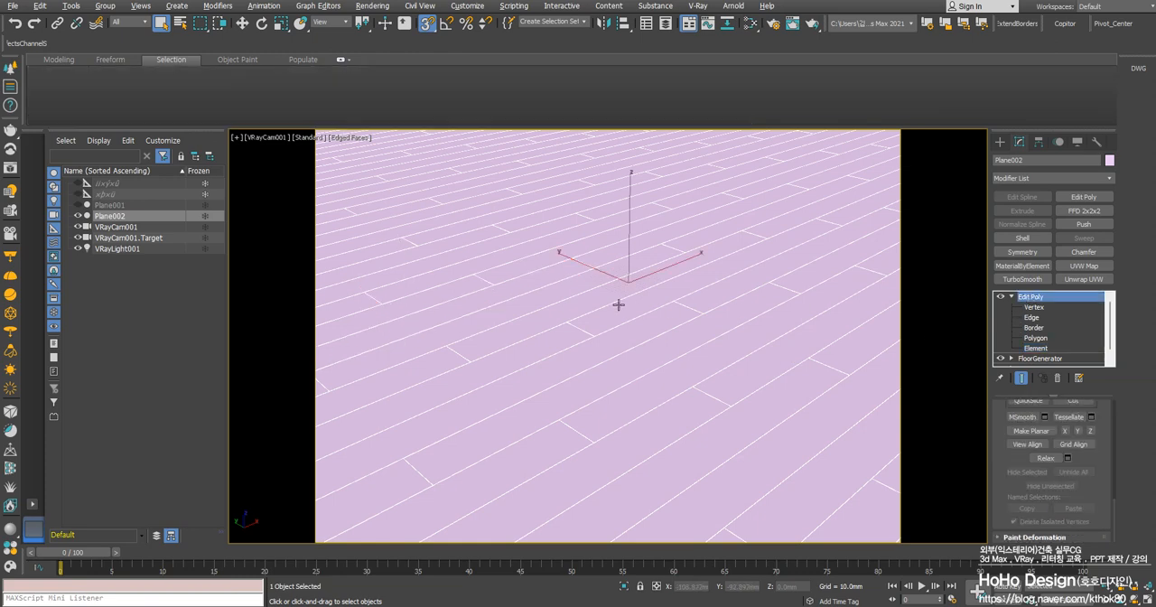
Open the Slate Material Editor and close the loaded 에버모션 재질-2.mat material library
right_click(644, 335)
click(567, 322)
key(m)
drag(532, 163, 0, 162)
key(m)
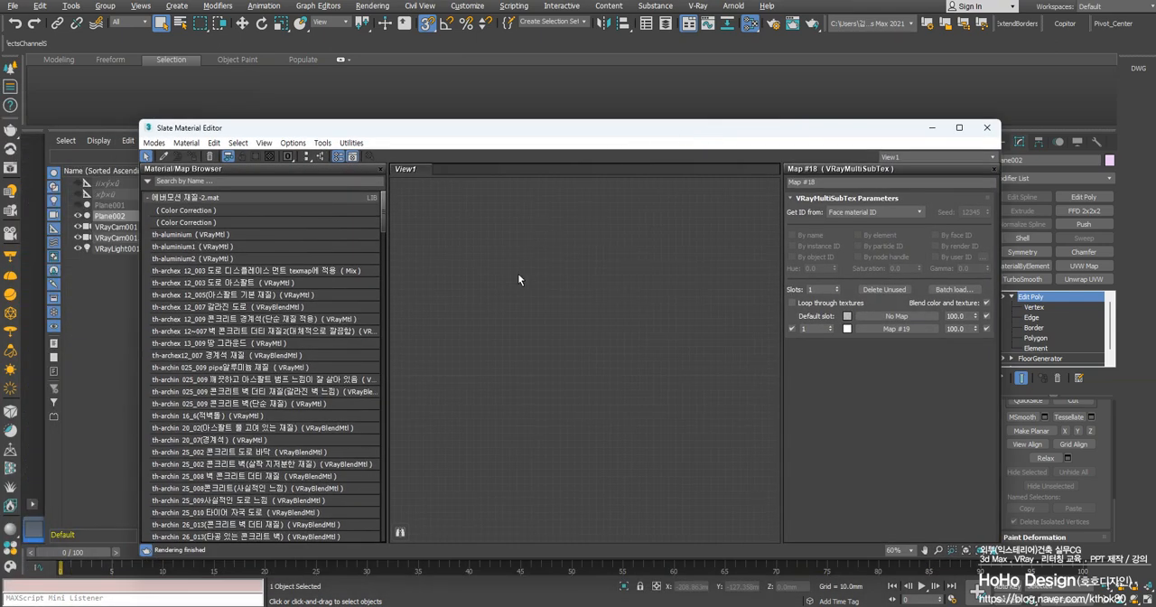
right_click(164, 199)
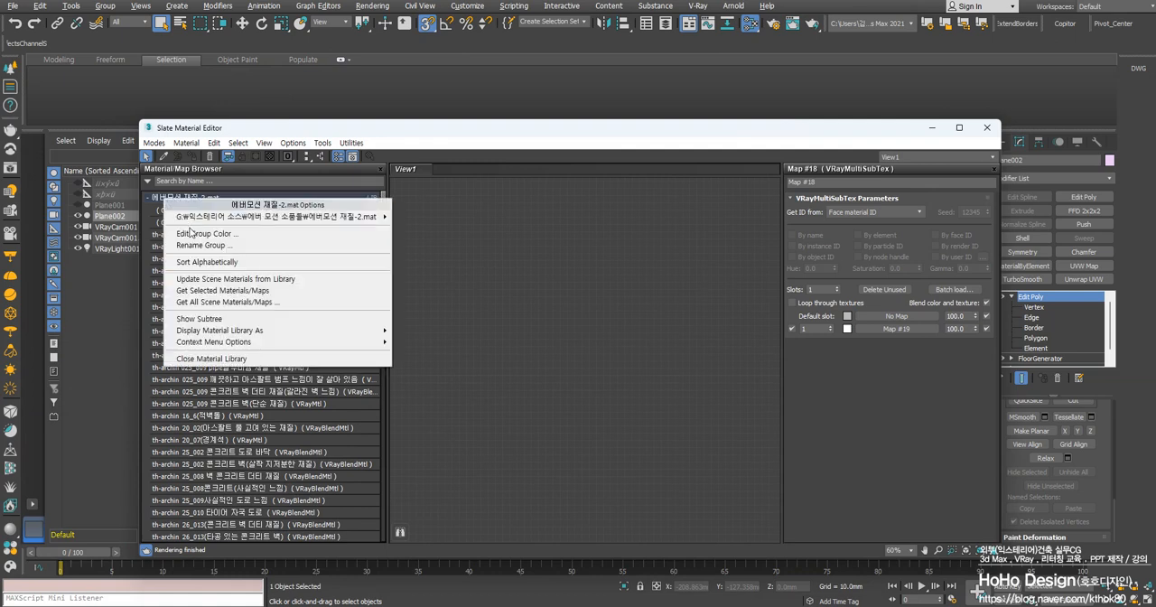
click(245, 359)
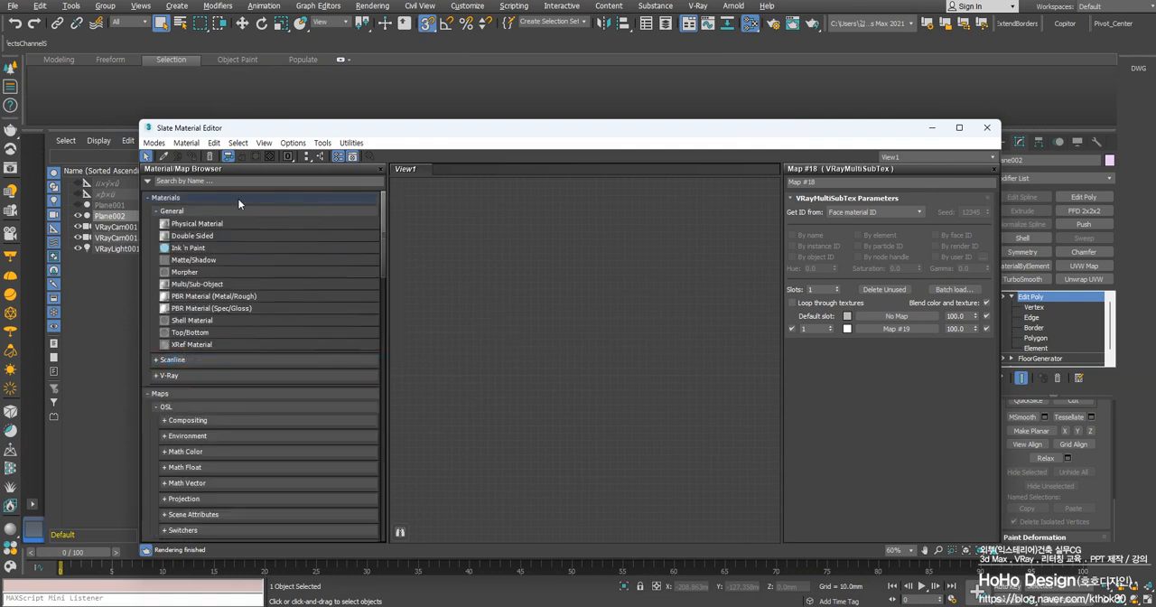
Create a VRayMtl material node in the empty material view
right_click(534, 330)
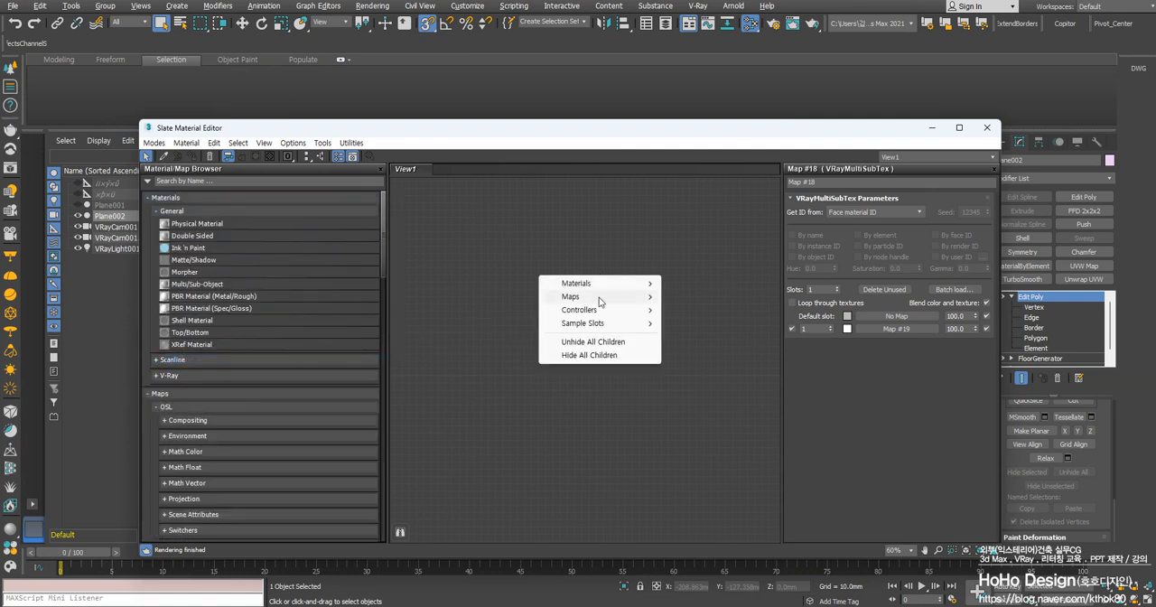
mouse_move(605, 287)
mouse_move(693, 311)
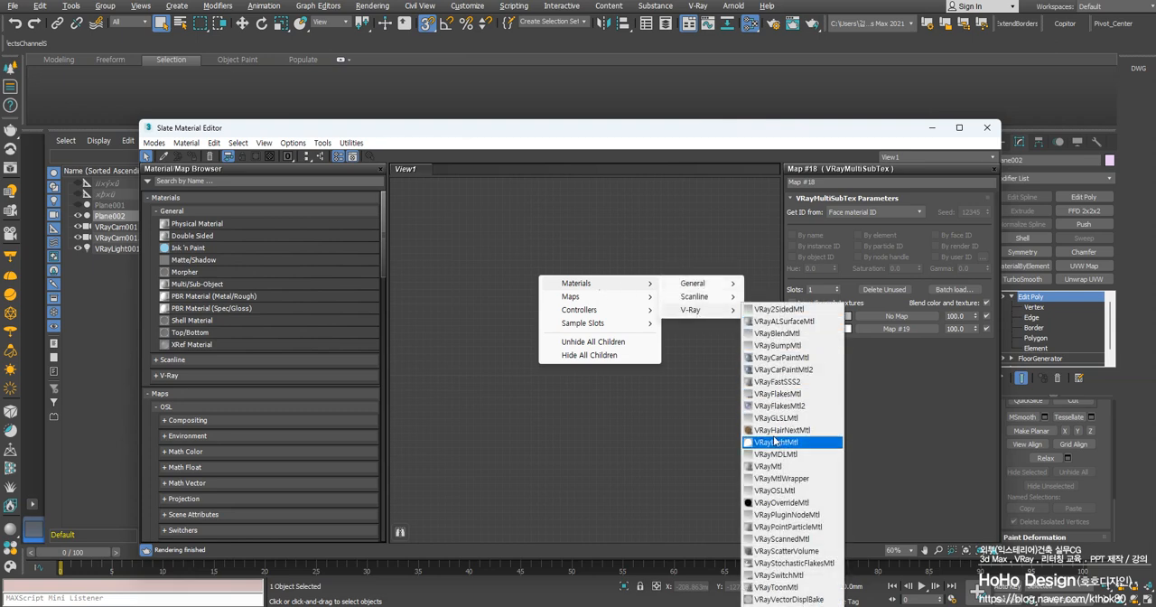
click(767, 467)
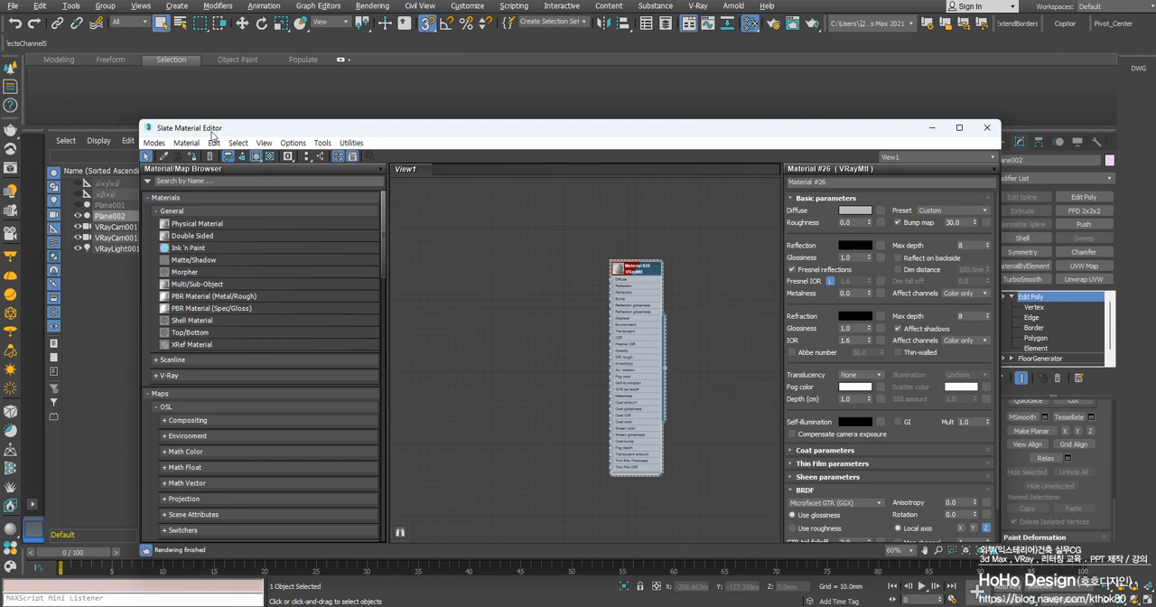
Switch to the Compact Material Editor and return to the Slate Material Editor
click(154, 143)
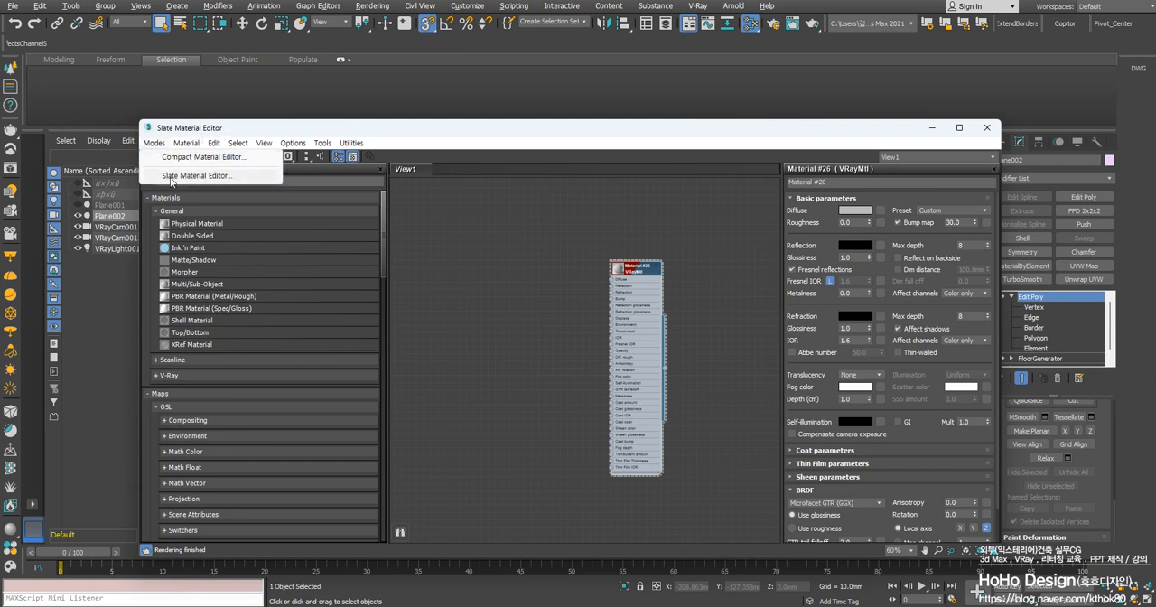
click(175, 158)
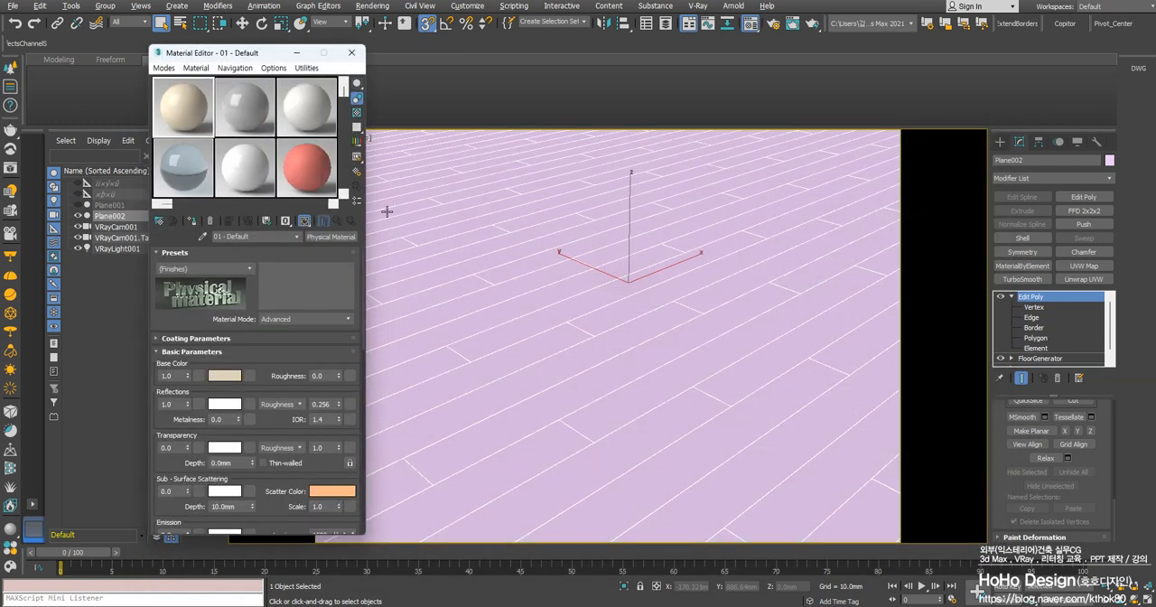
click(164, 68)
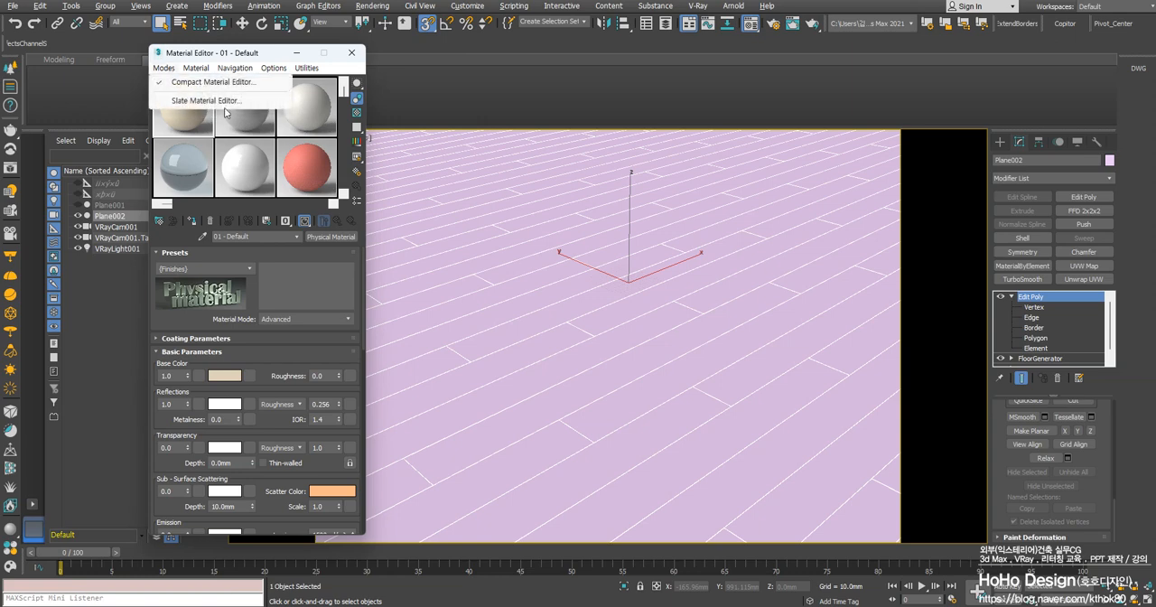
click(219, 100)
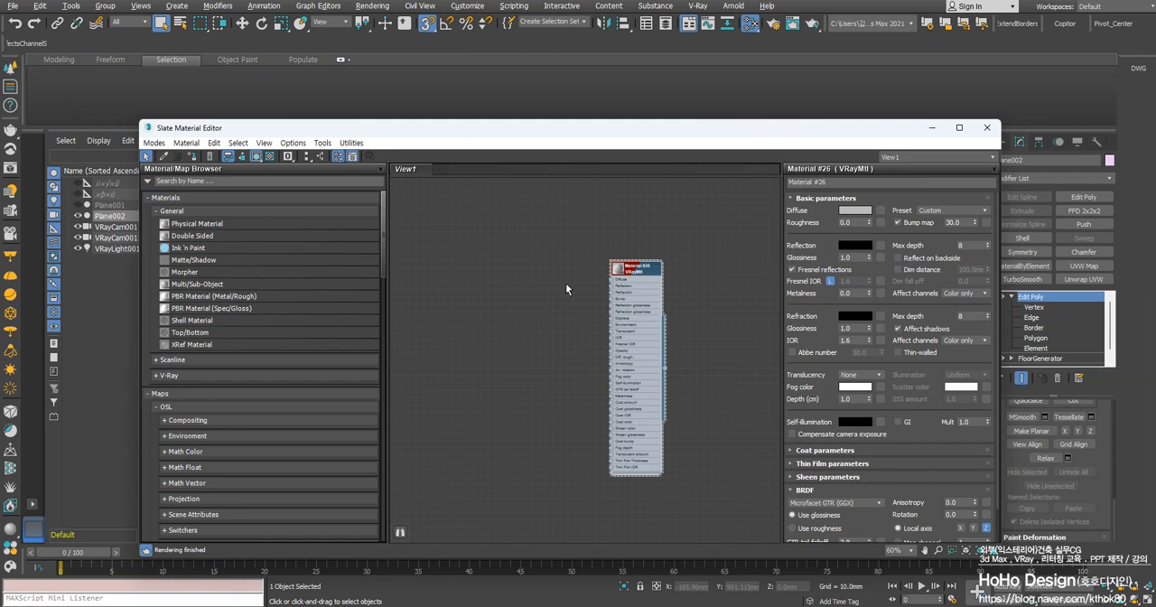
Add a VRayBitmap map node and place it beside the VRayMtl node, level with its Diffuse input
scroll(566, 289, up, 4)
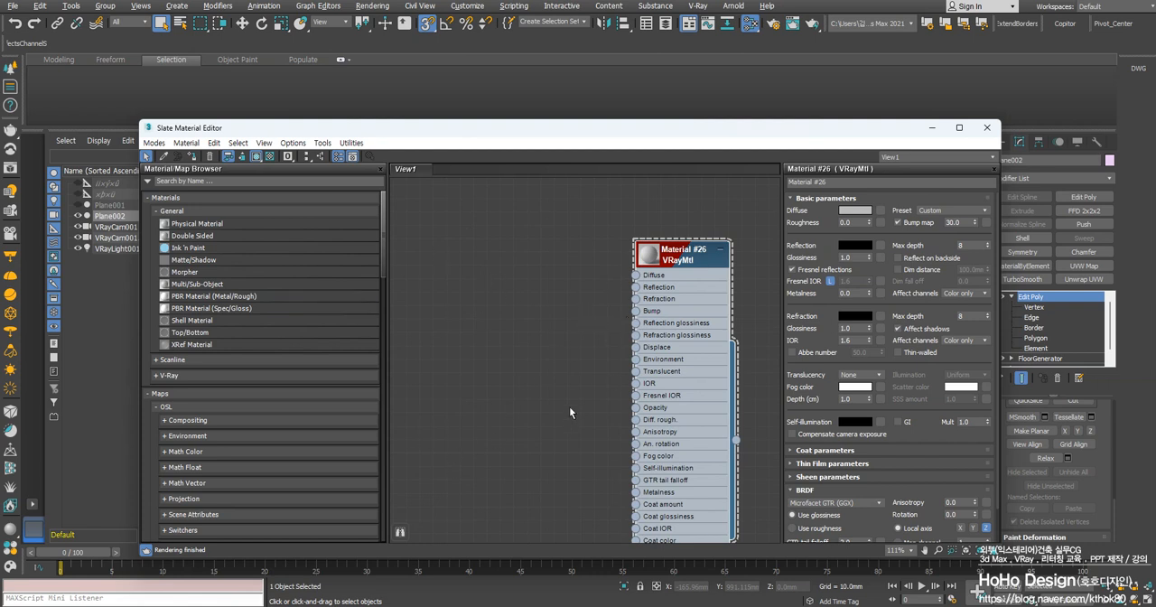
scroll(570, 408, down, 2)
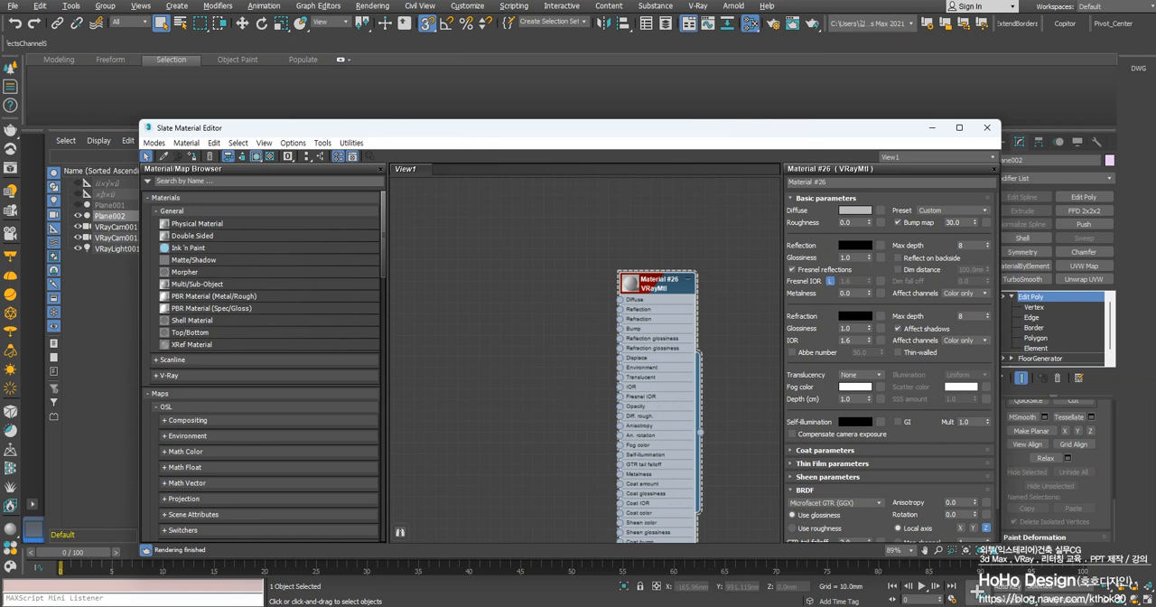
drag(646, 289, 650, 278)
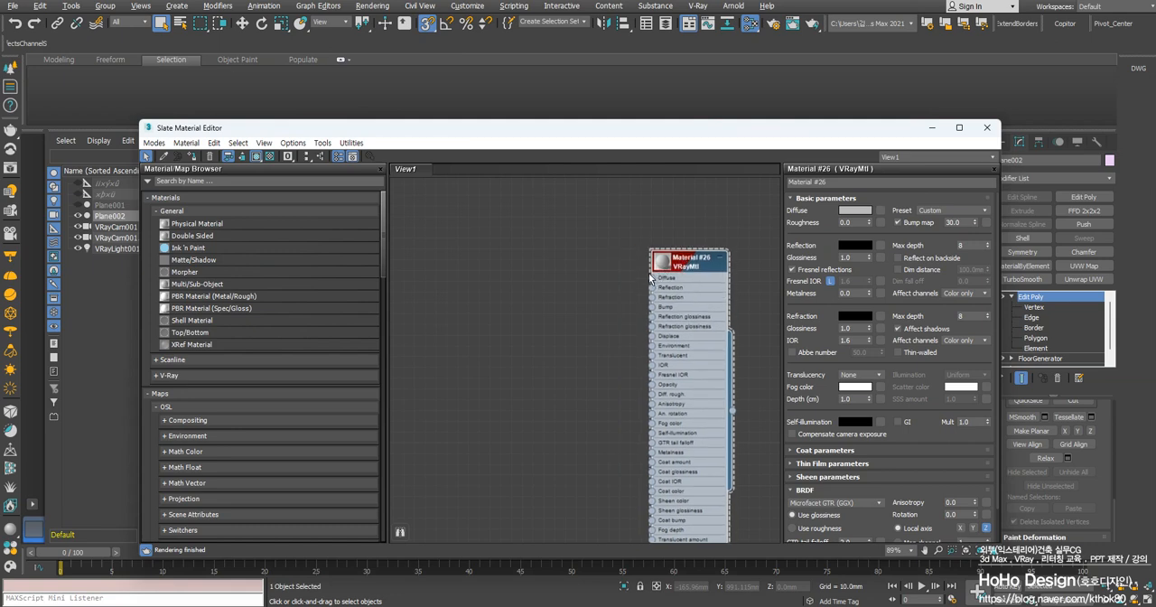
right_click(531, 299)
mouse_move(576, 307)
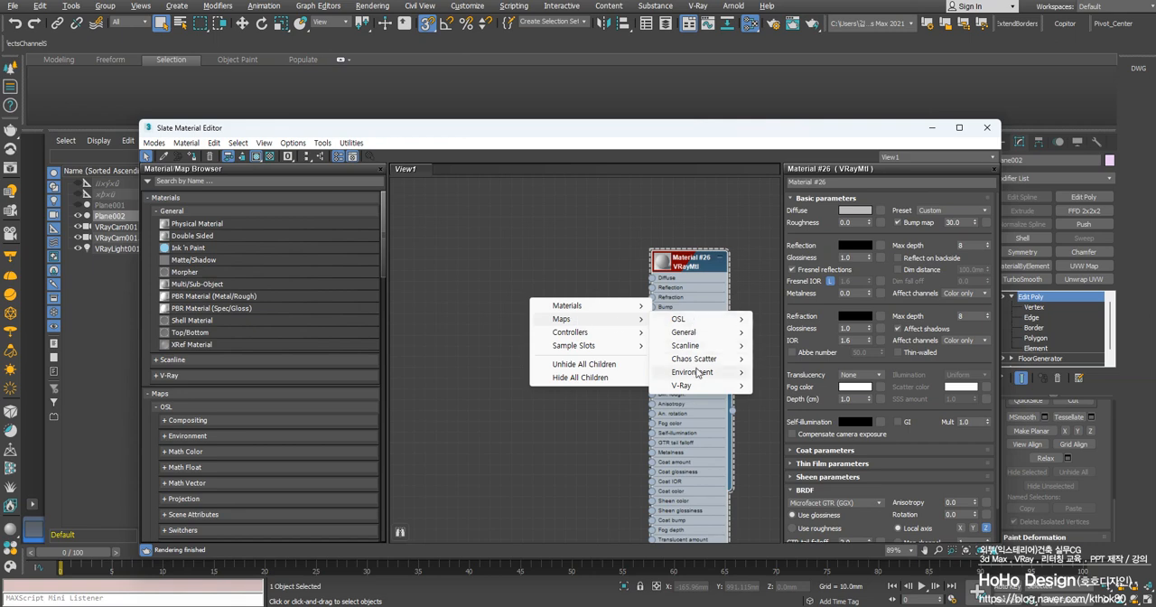
mouse_move(692, 387)
click(782, 35)
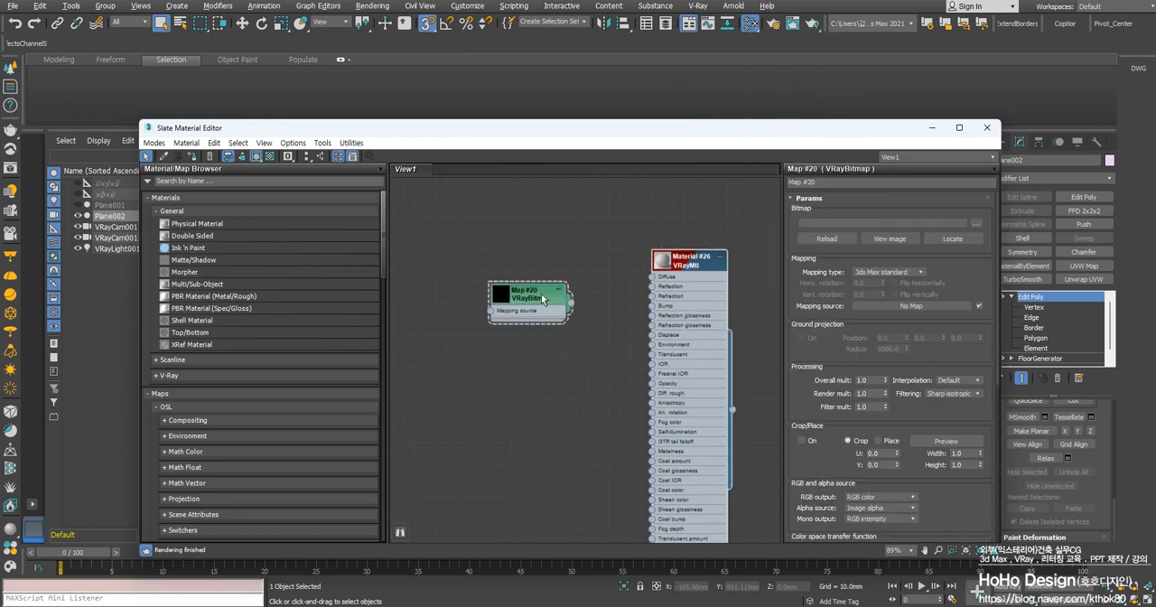
drag(548, 289, 558, 275)
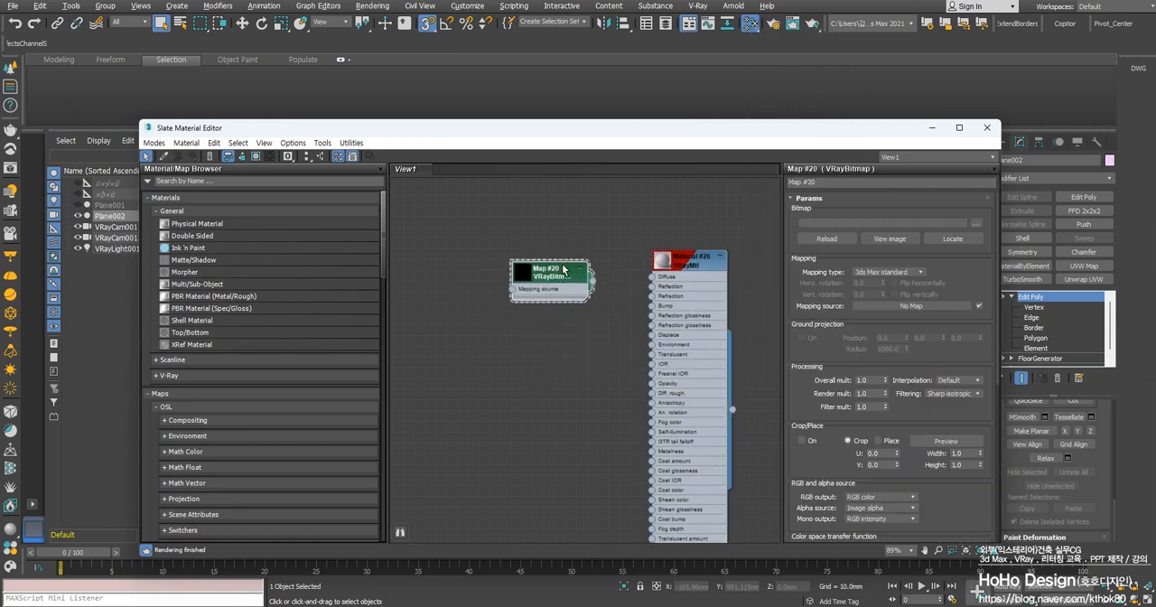
Look over the General map types without adding one, and check the VRayBitmap node's parameters
right_click(569, 325)
mouse_move(632, 344)
mouse_move(723, 357)
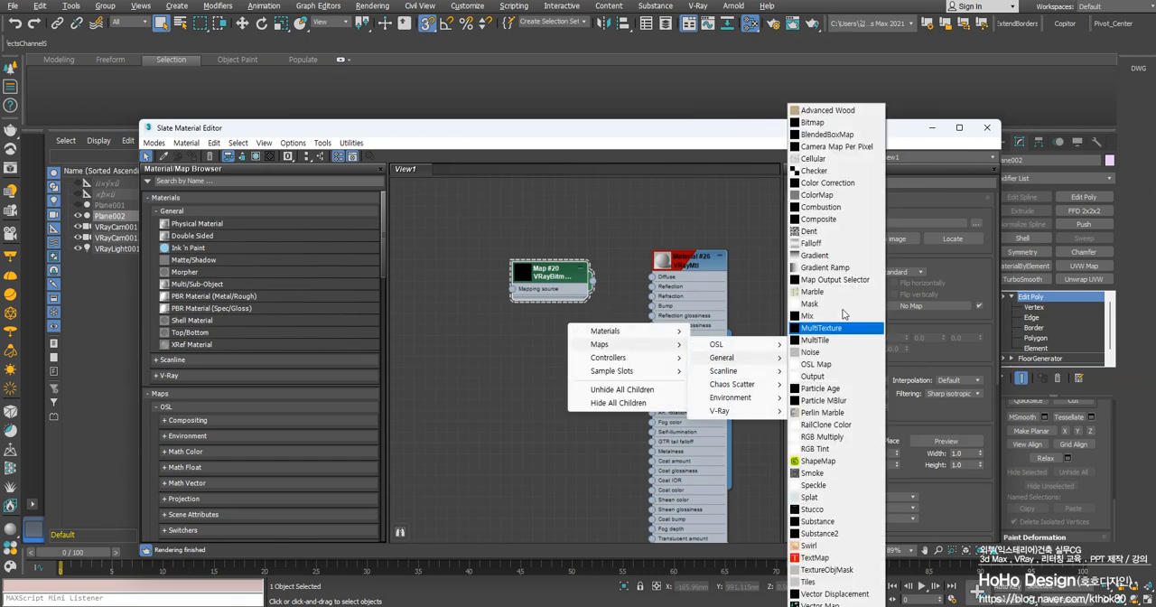
double_click(546, 280)
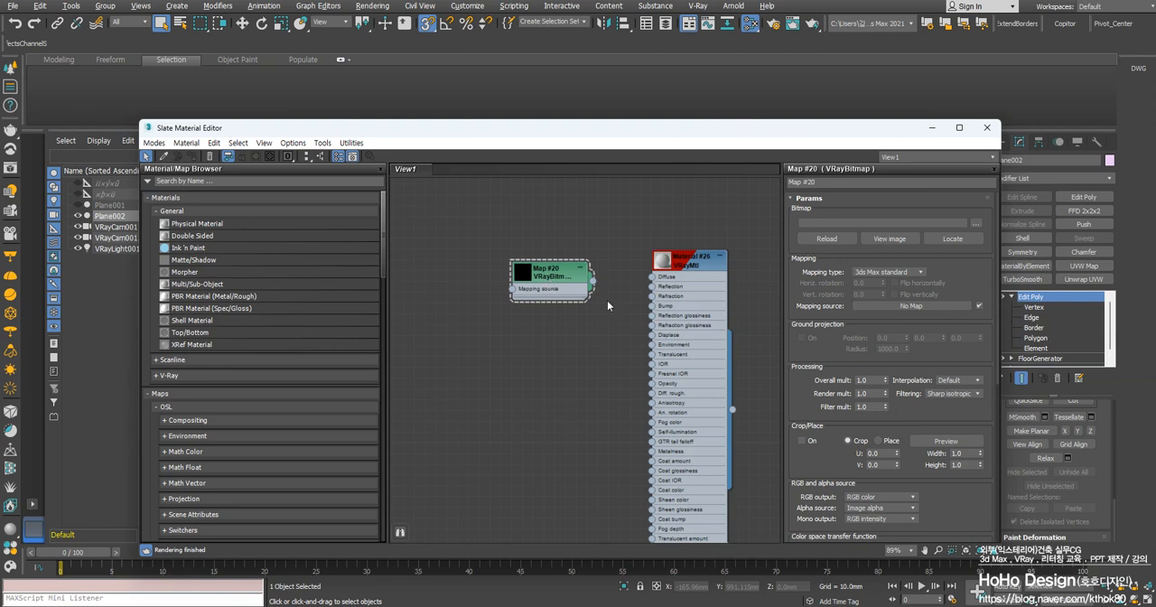
click(562, 276)
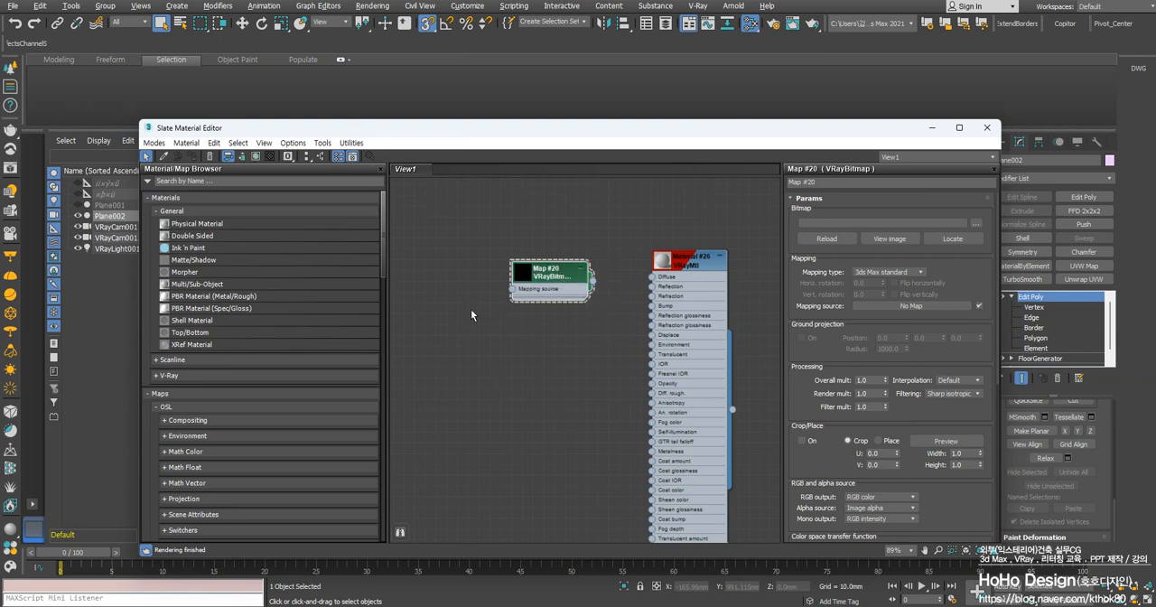
Add a VRayUVWRandomizer map node ahead of the VRayBitmap node
right_click(420, 299)
mouse_move(474, 318)
mouse_move(578, 387)
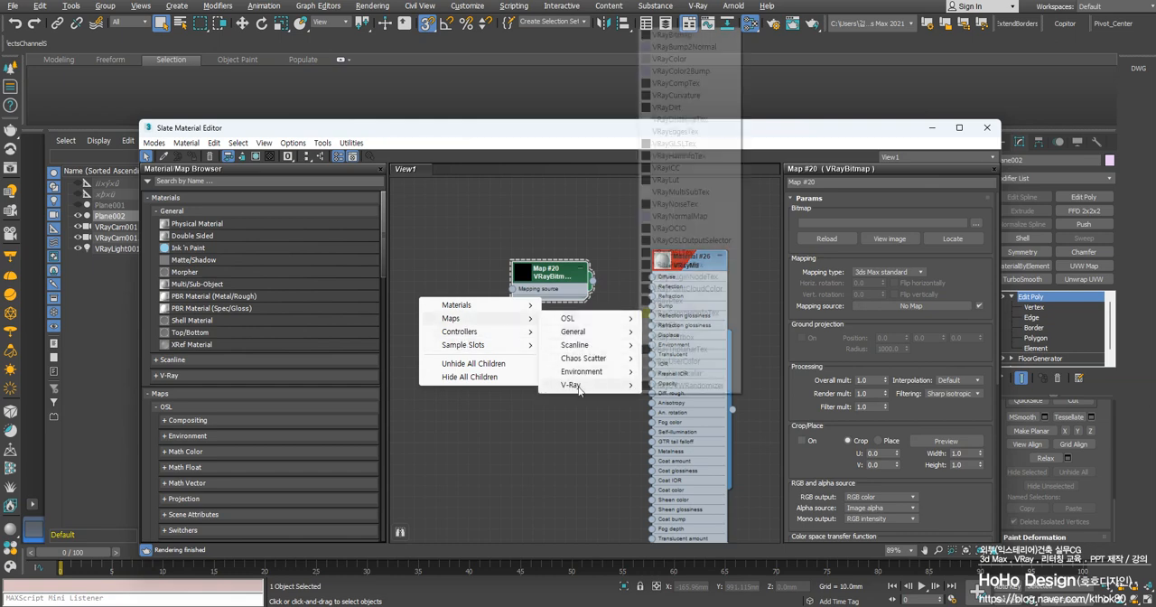
click(686, 384)
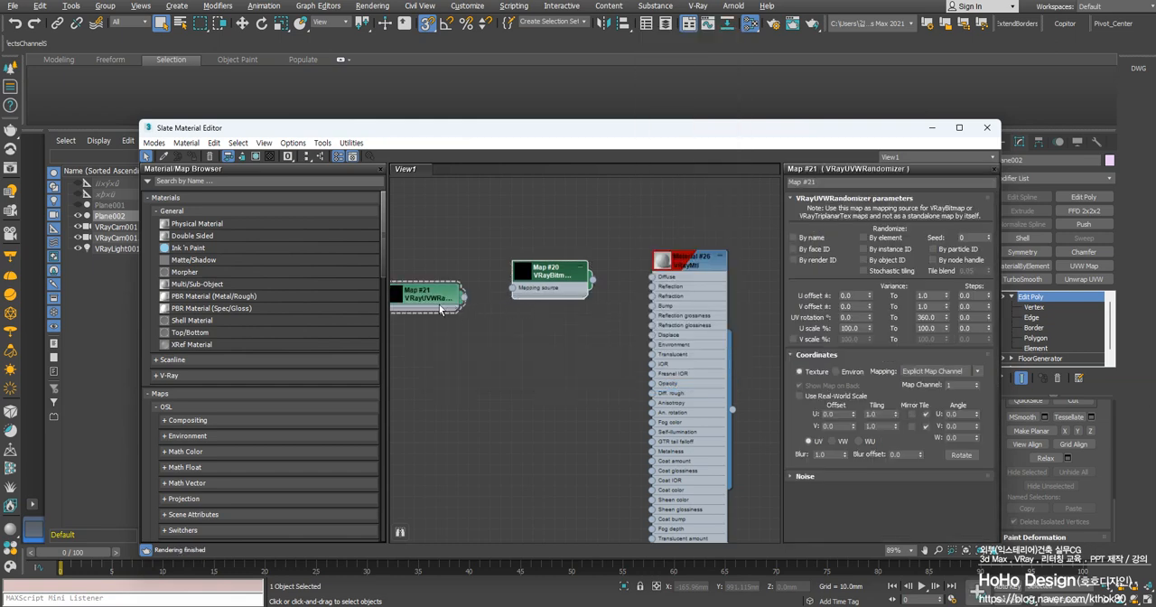
middle_drag(468, 314, 497, 329)
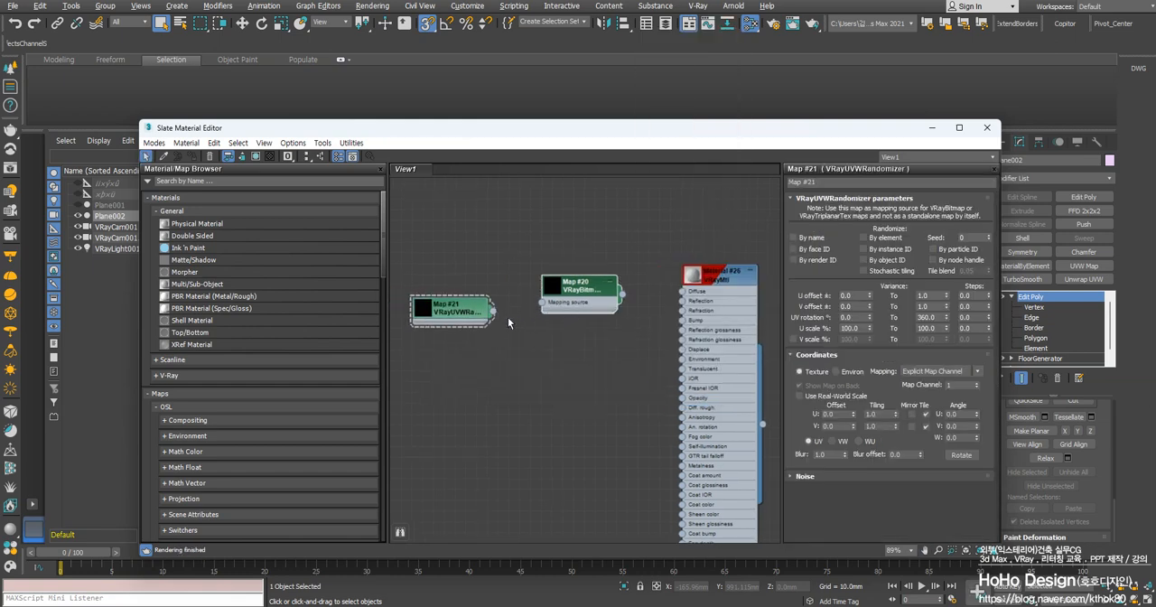
Add a standard Bitmap map node below the VRayBitmap node, using the image Wood030_8K-JPG_Color.jpg
drag(490, 313, 576, 397)
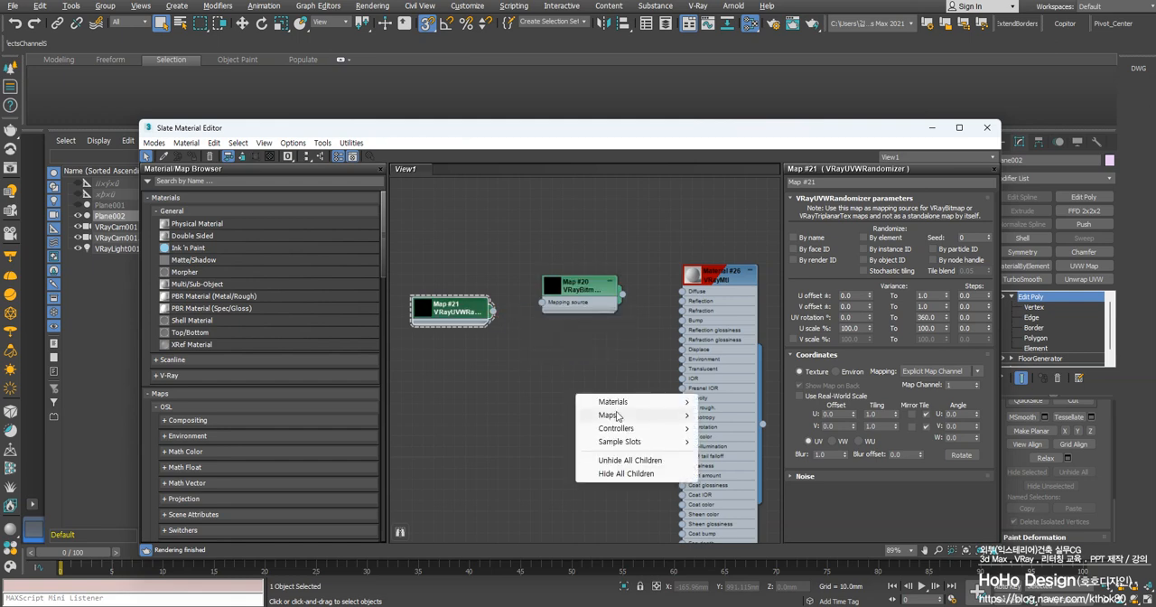
mouse_move(623, 416)
mouse_move(730, 428)
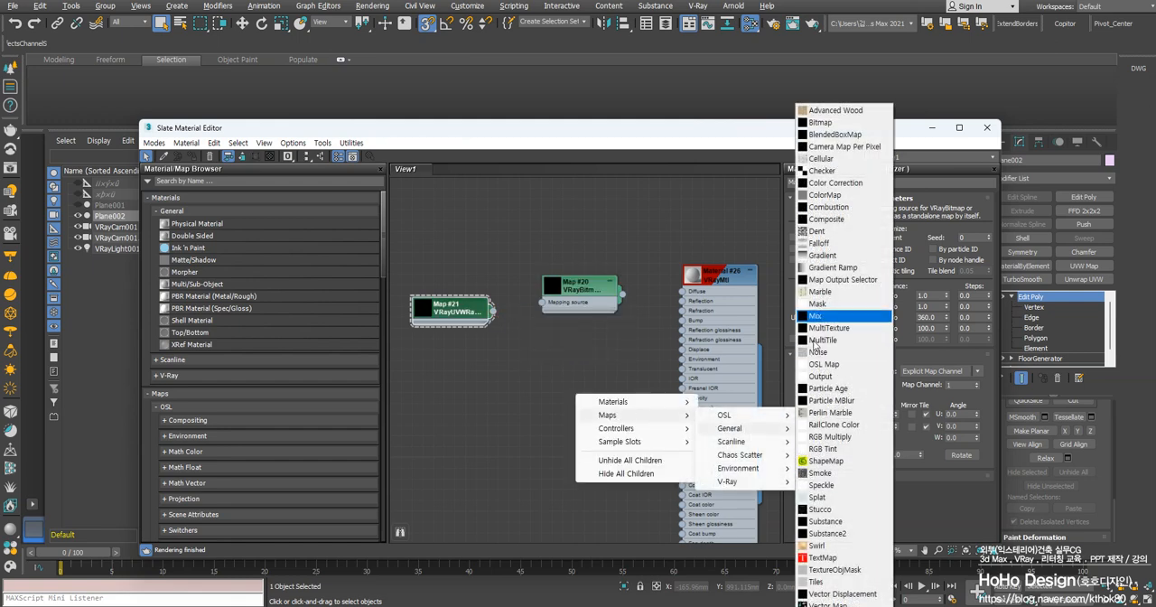
click(826, 127)
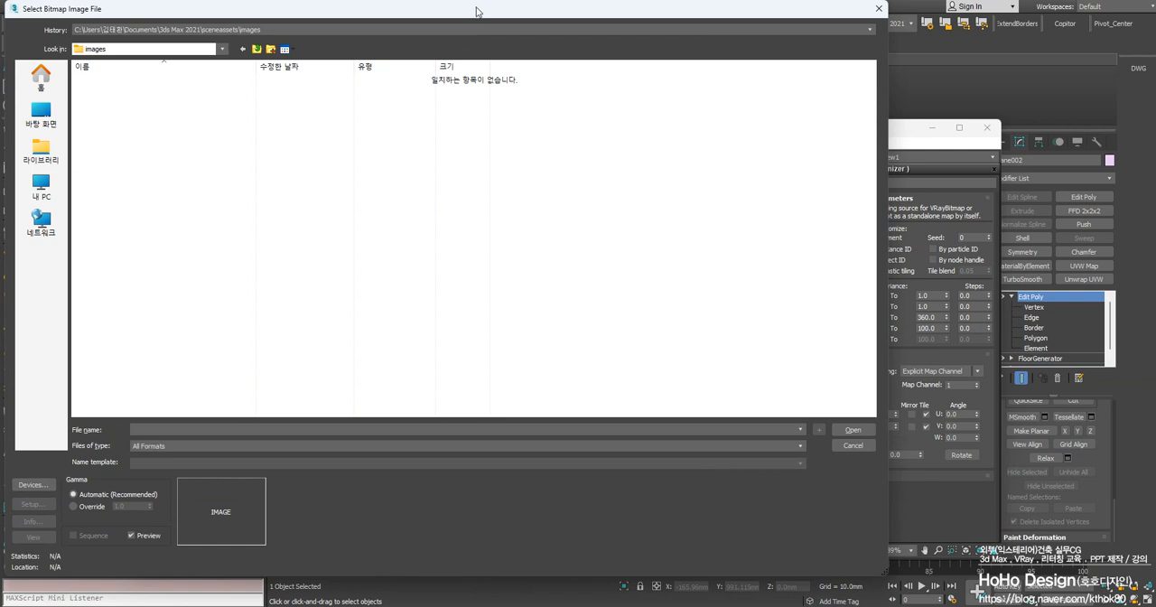
key(Escape)
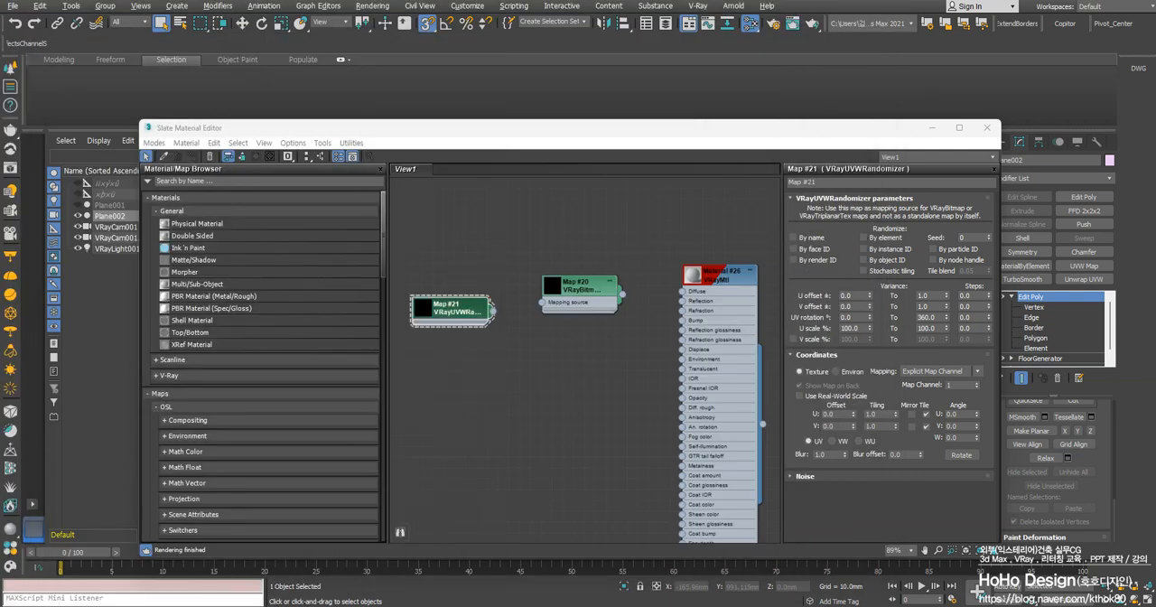
scroll(594, 413, up, 2)
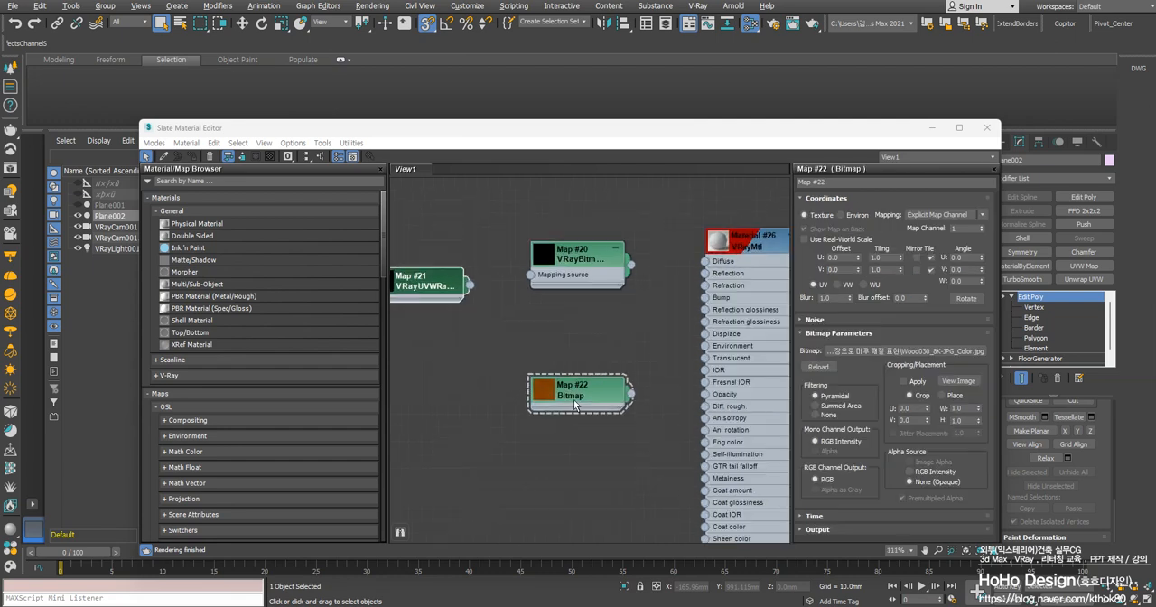
Arrange the Bitmap node under the VRayBitmap node with room for the VRayUVWRandomizer, and open the VRayBitmap parameters
middle_drag(560, 389, 633, 385)
drag(505, 270, 601, 276)
double_click(661, 253)
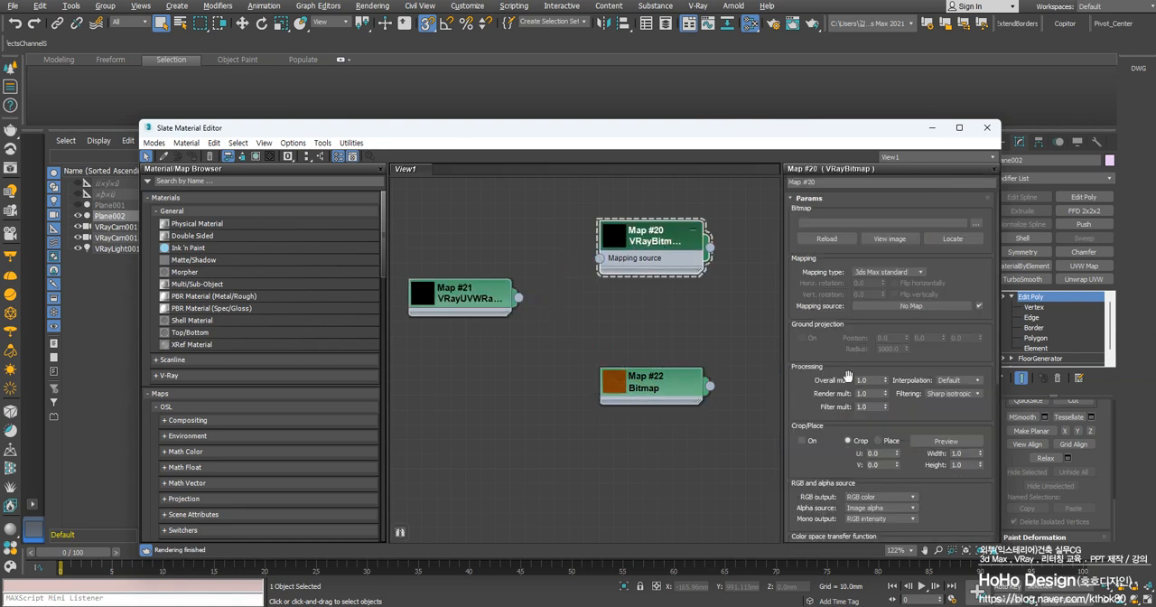
Review the Gamma and LUT preference settings and close them without changing anything
scroll(824, 416, down, 4)
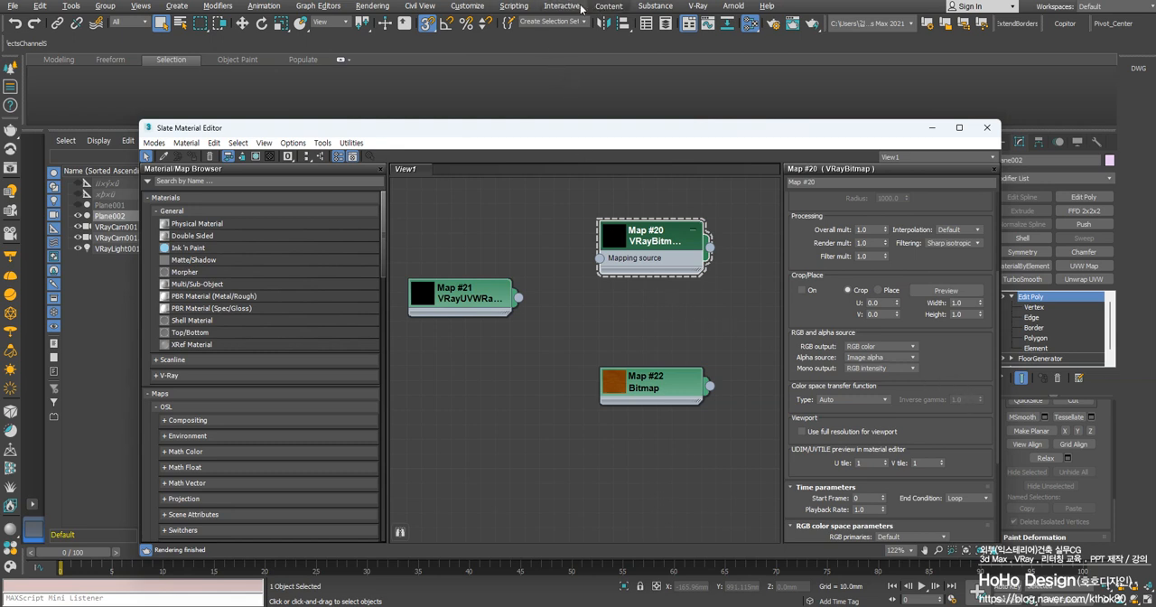
click(459, 8)
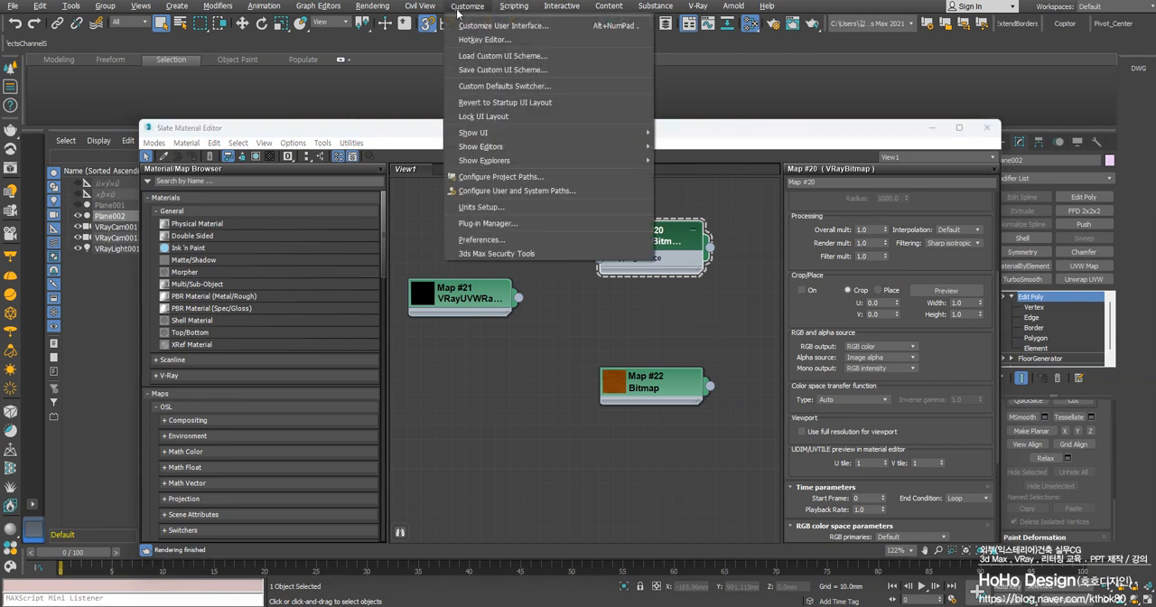
click(457, 11)
click(366, 10)
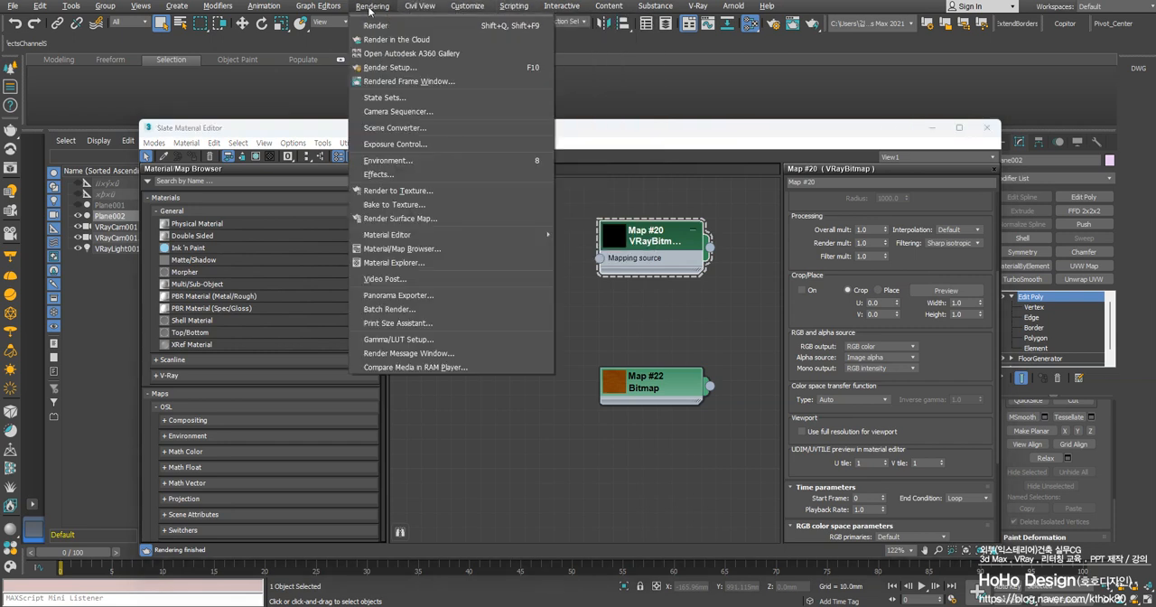
click(375, 340)
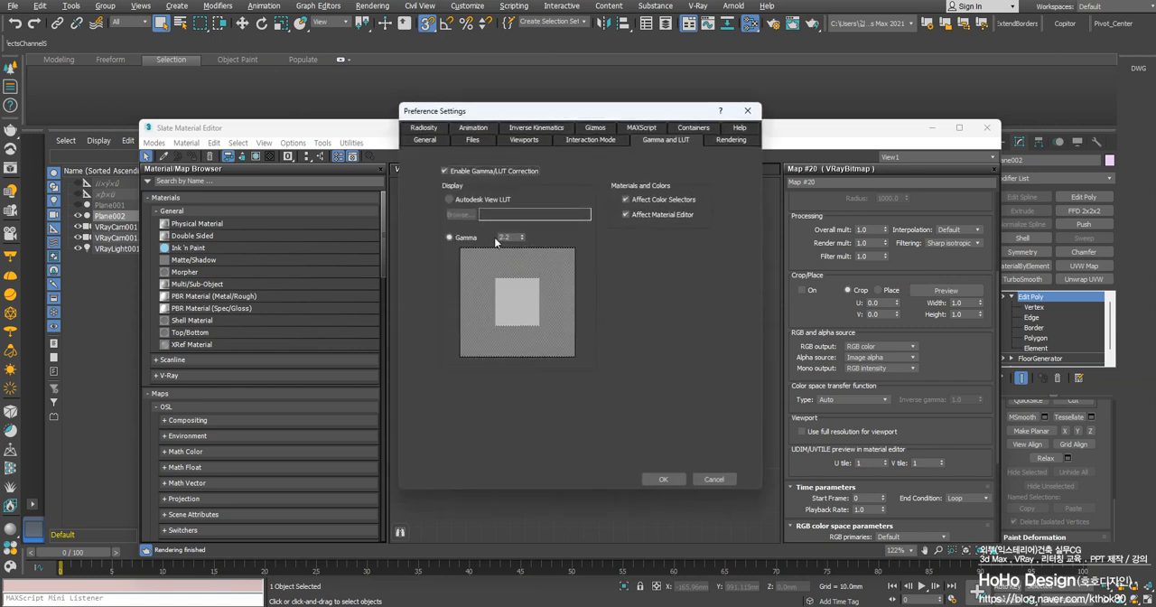
click(746, 115)
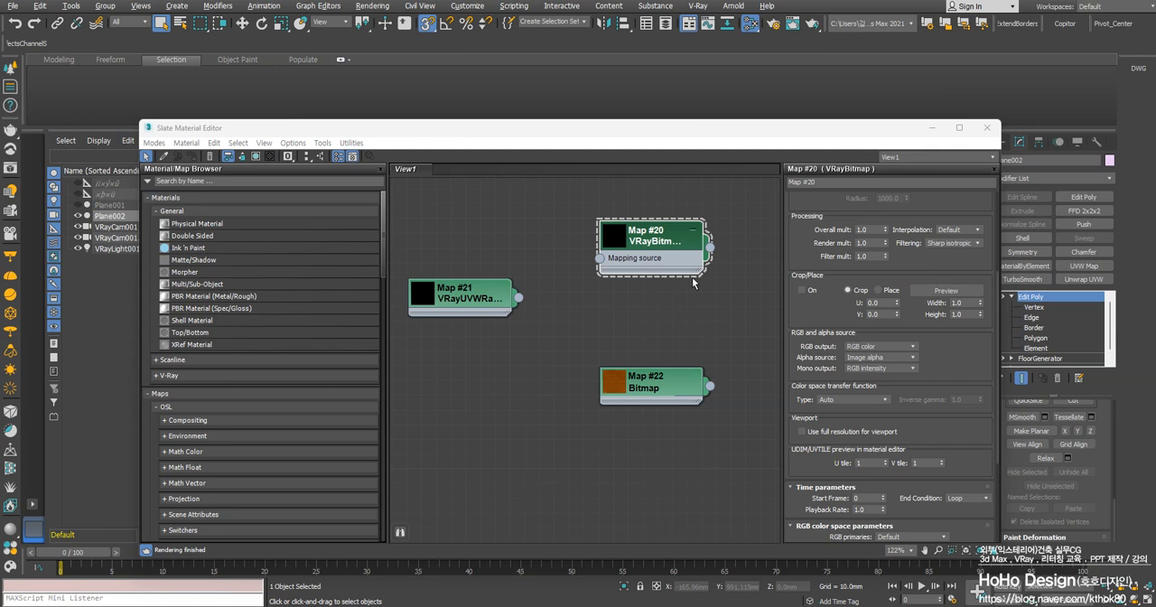
Look over the color space transfer function types of the VRayBitmap map, leaving the type on Auto
scroll(843, 410, down, 2)
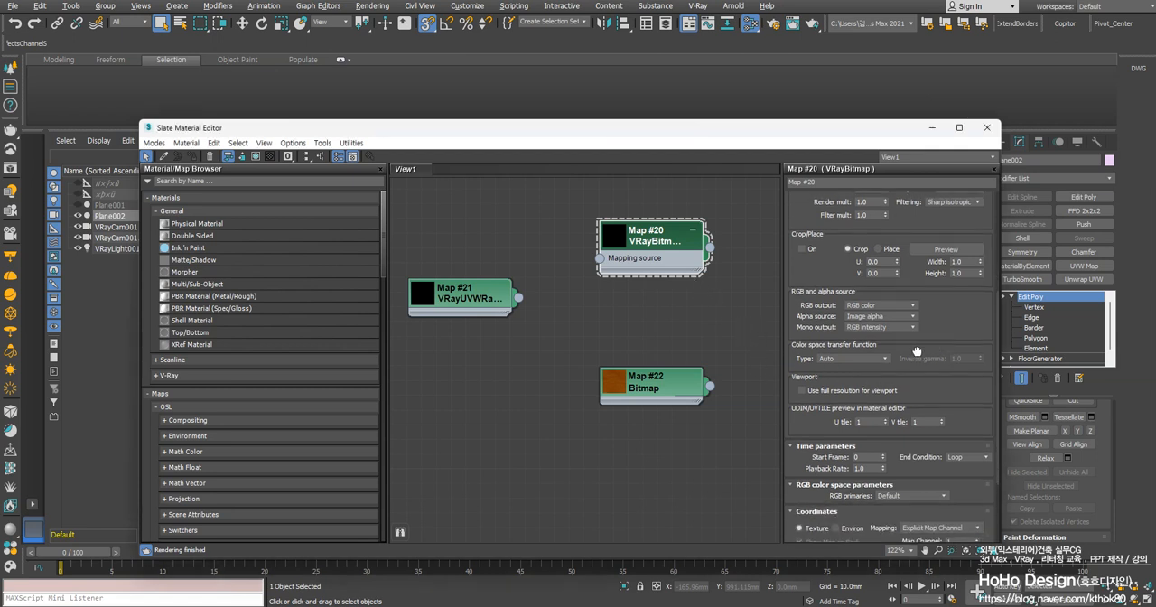
click(838, 358)
click(841, 380)
click(829, 360)
click(827, 412)
Move the standard Bitmap node well away from the two V-Ray map nodes and open its parameters
drag(633, 377, 617, 421)
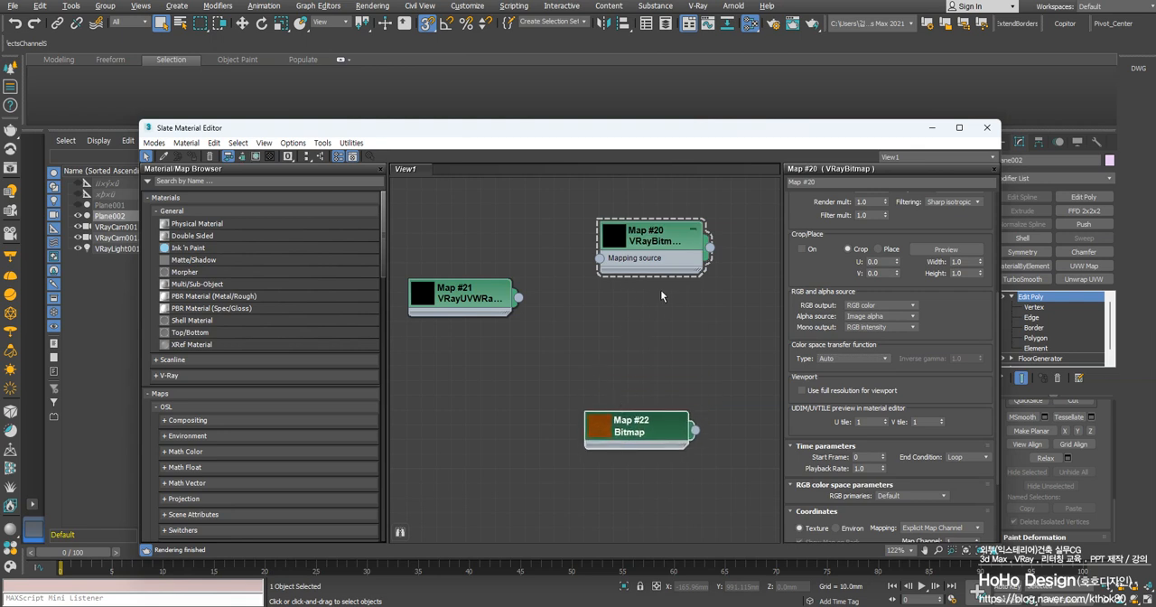
right_click(636, 421)
click(630, 426)
drag(630, 432, 471, 502)
middle_drag(538, 408, 611, 305)
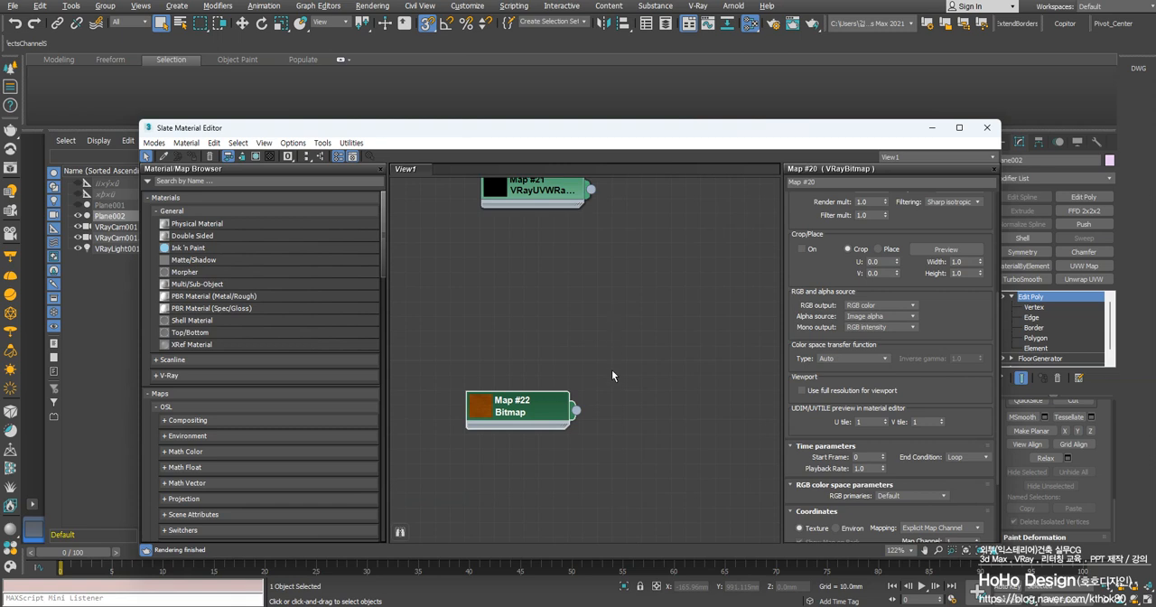
double_click(524, 412)
middle_drag(583, 346, 567, 378)
drag(521, 430, 435, 507)
middle_drag(559, 302, 494, 431)
scroll(507, 407, down, 1)
middle_drag(501, 382, 638, 239)
drag(526, 472, 476, 445)
Align the VRayBitmap node level with the VRayUVWRandomizer node beside it
scroll(548, 389, up, 3)
middle_drag(709, 294, 632, 456)
drag(719, 306, 706, 351)
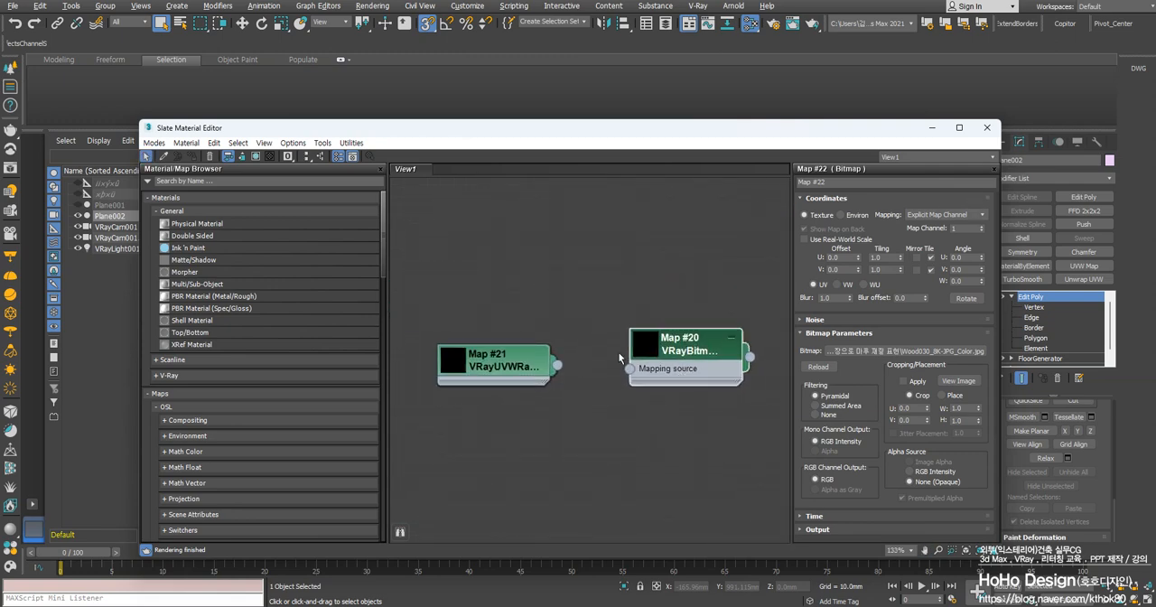
Load Wood030_8K-JPG_Color.jpg into the VRayBitmap map and enlarge the node's preview
double_click(681, 354)
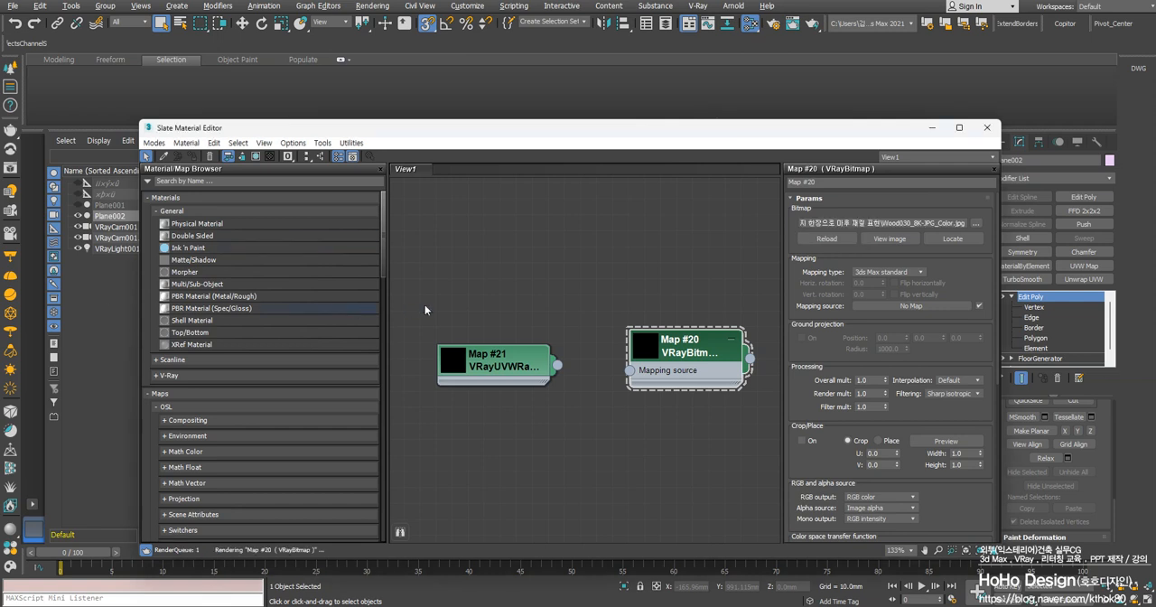
scroll(645, 346, up, 1)
click(644, 346)
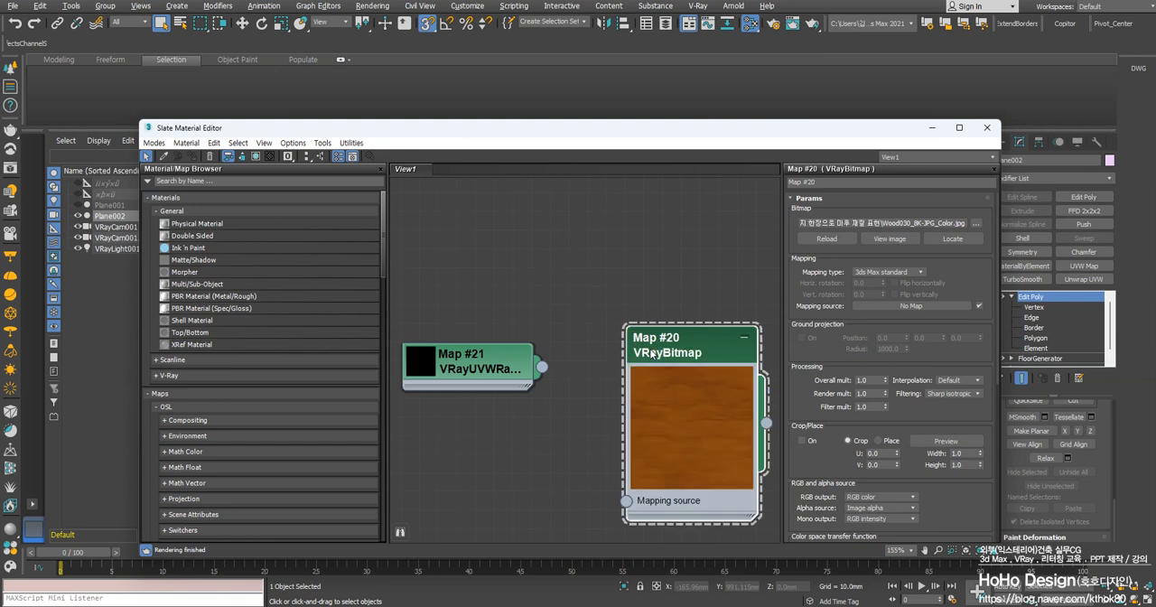
Enlarge the VRayUVWRandomizer node's preview and arrange the node ahead of the VRayBitmap node
drag(693, 343, 655, 288)
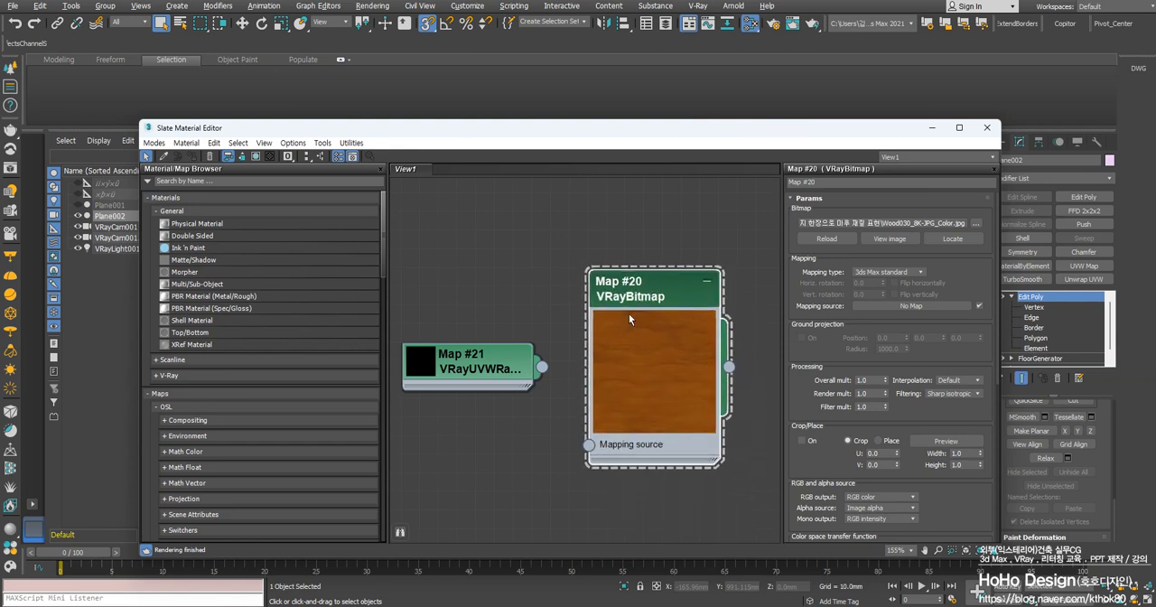
drag(464, 373, 469, 335)
double_click(437, 337)
middle_drag(493, 369, 567, 351)
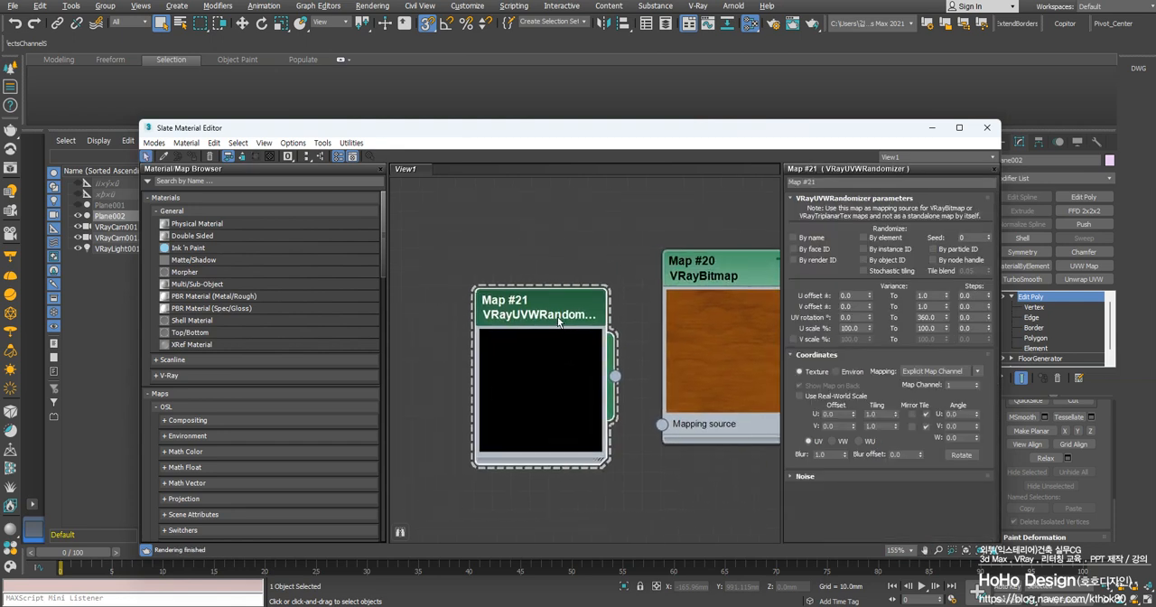
drag(565, 321, 547, 302)
middle_drag(651, 379, 536, 340)
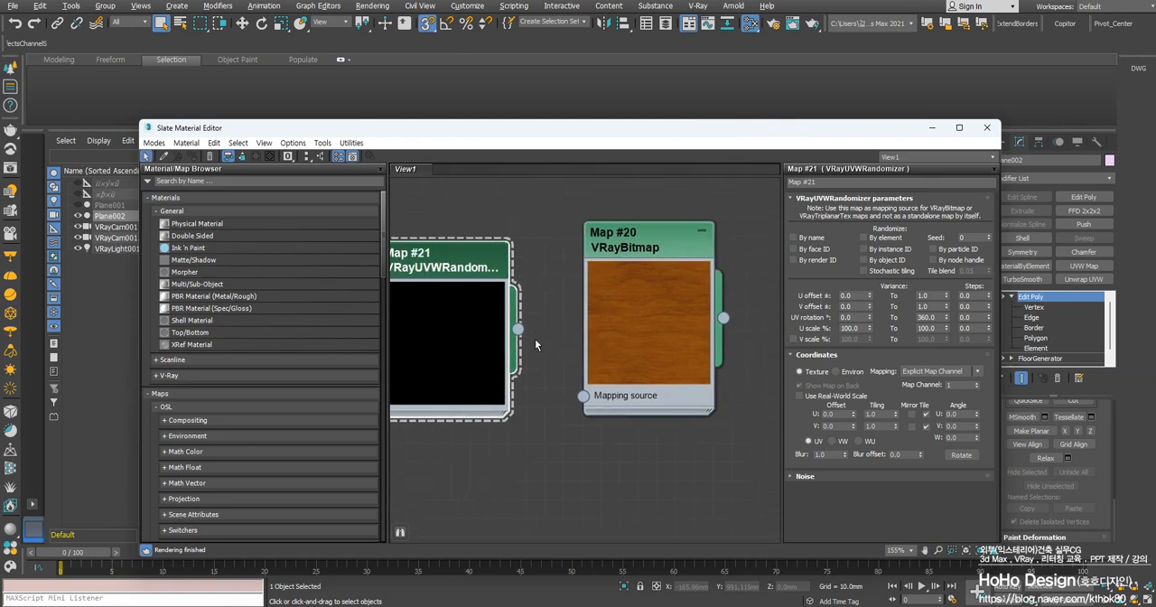
Connect the VRayBitmap output to the VRayMtl material's Diffuse input and minimize the material editor
click(648, 253)
middle_drag(696, 202, 470, 227)
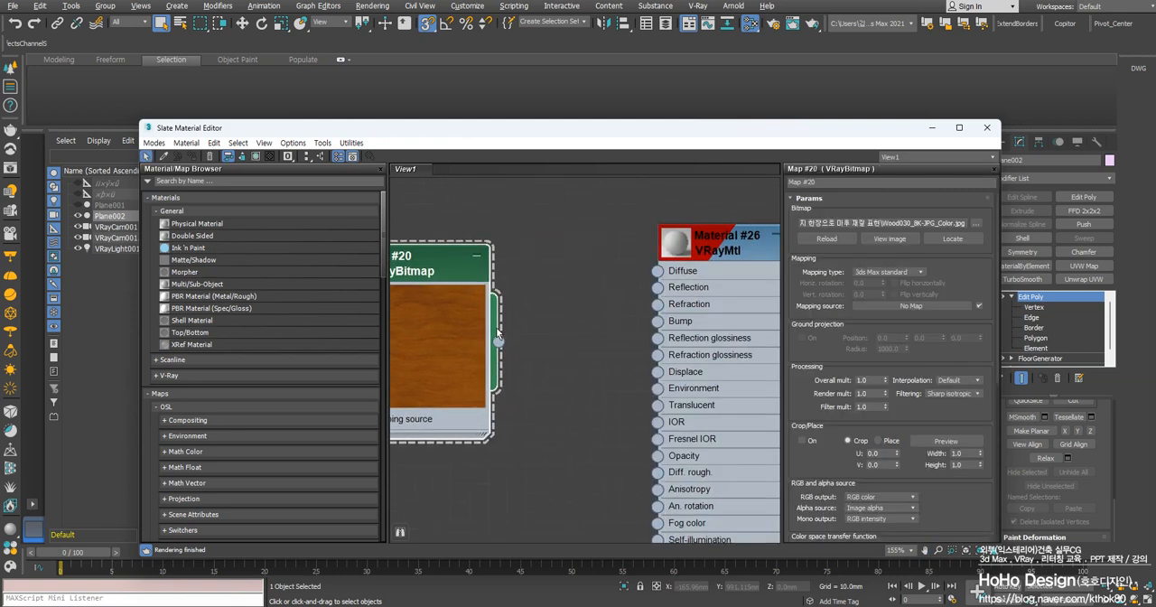
drag(499, 341, 657, 272)
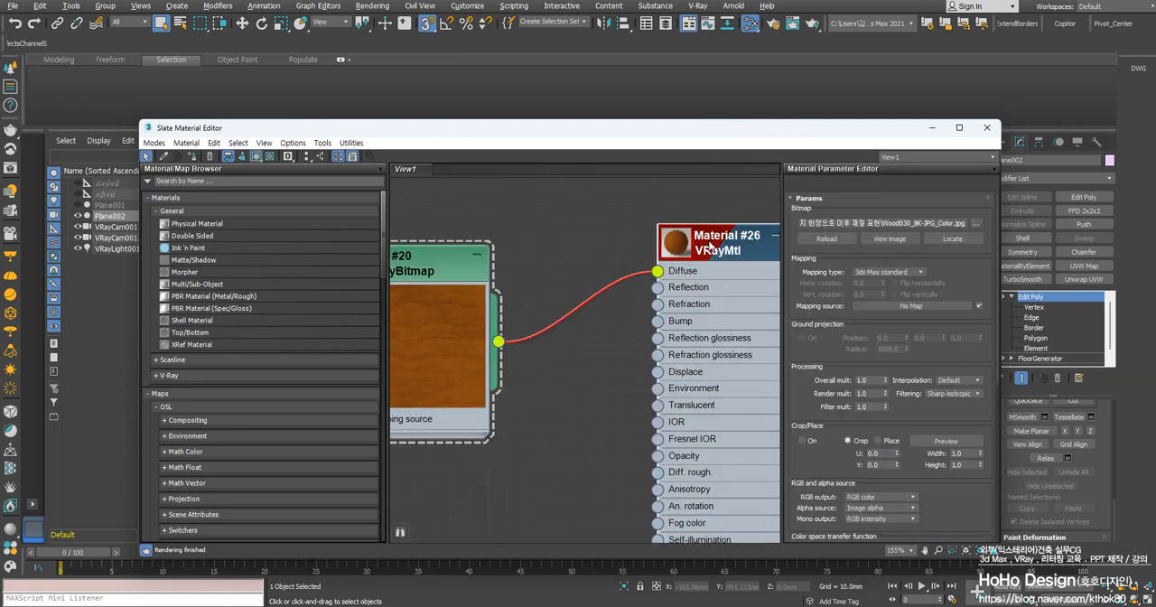
drag(717, 136, 619, 135)
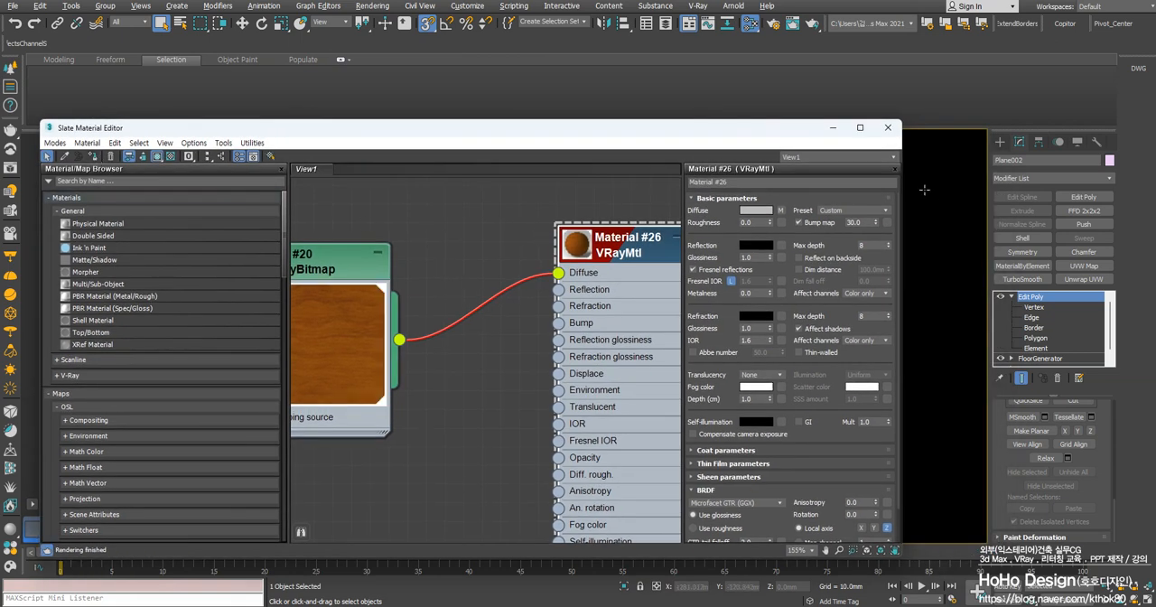
click(833, 127)
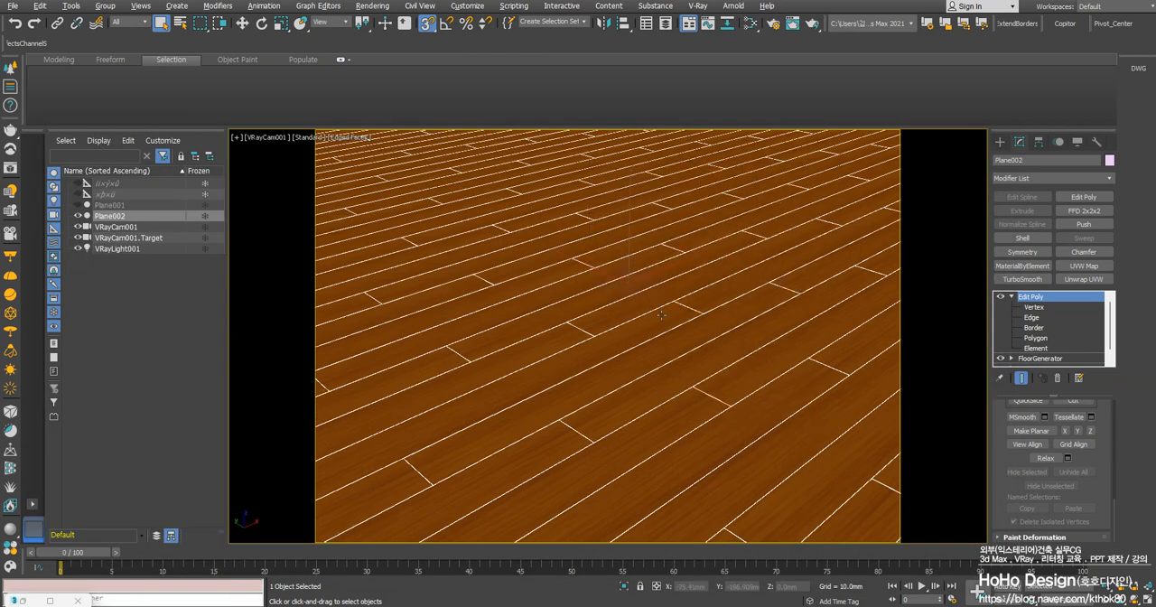
Render the VRayCam001 view at an output width of 800, inspect the floor and minimize the frame buffer
key(F10)
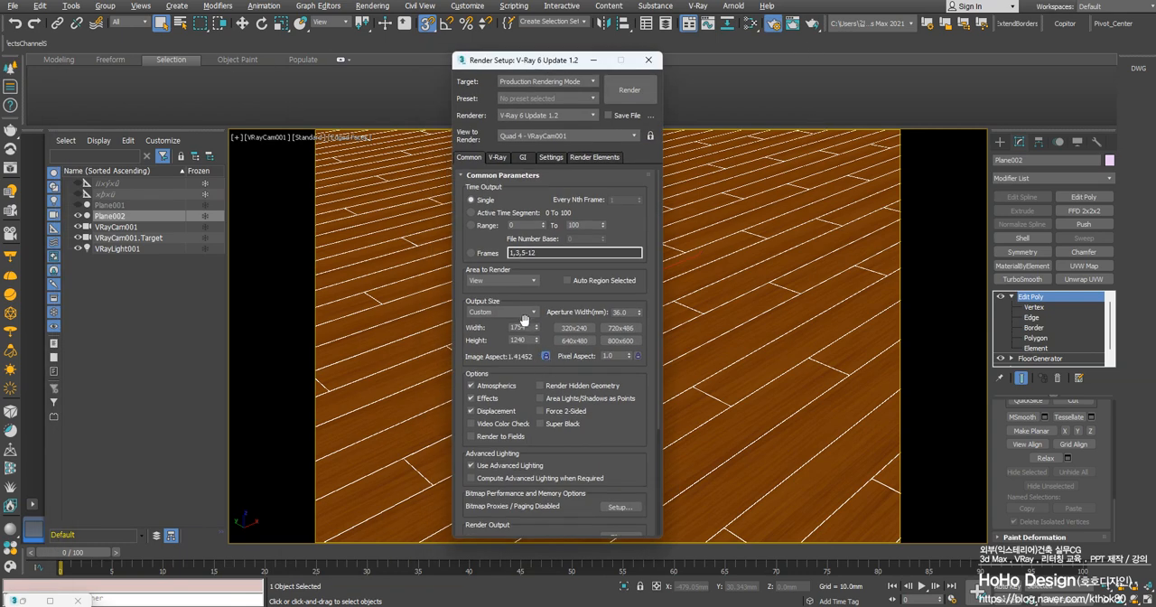
double_click(521, 327)
click(629, 90)
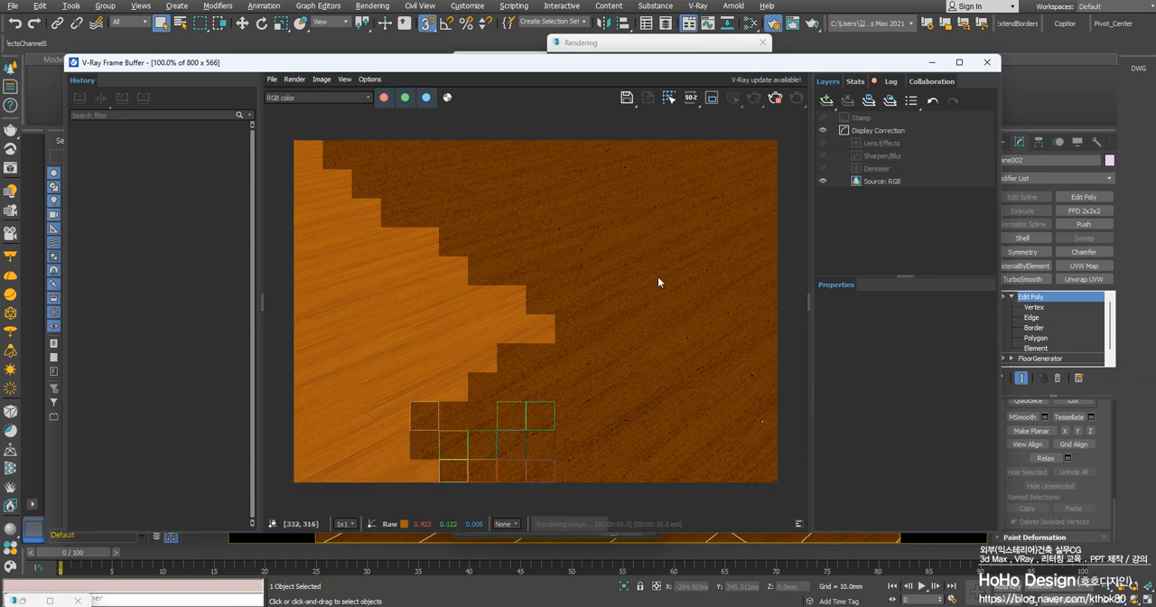
scroll(361, 425, up, 3)
scroll(421, 405, down, 3)
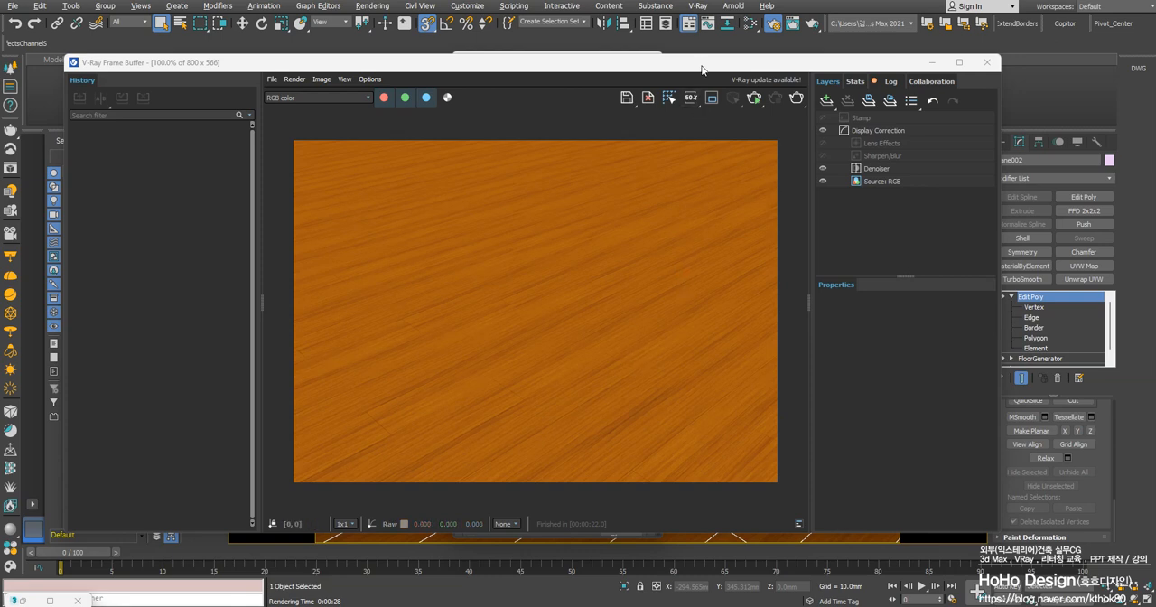
drag(700, 63, 724, 132)
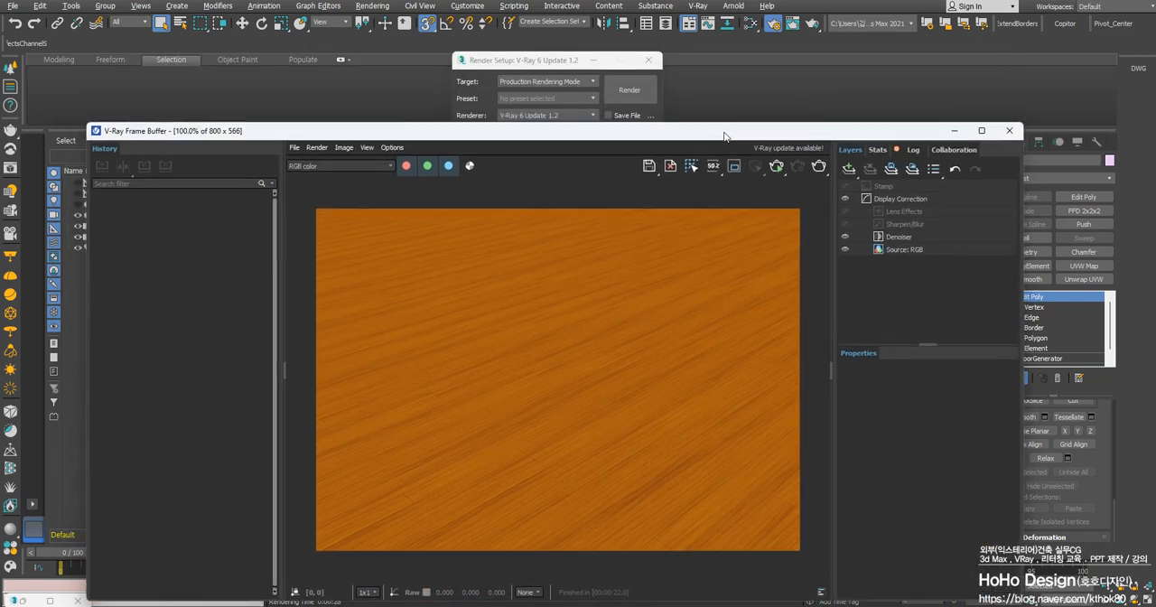
click(956, 130)
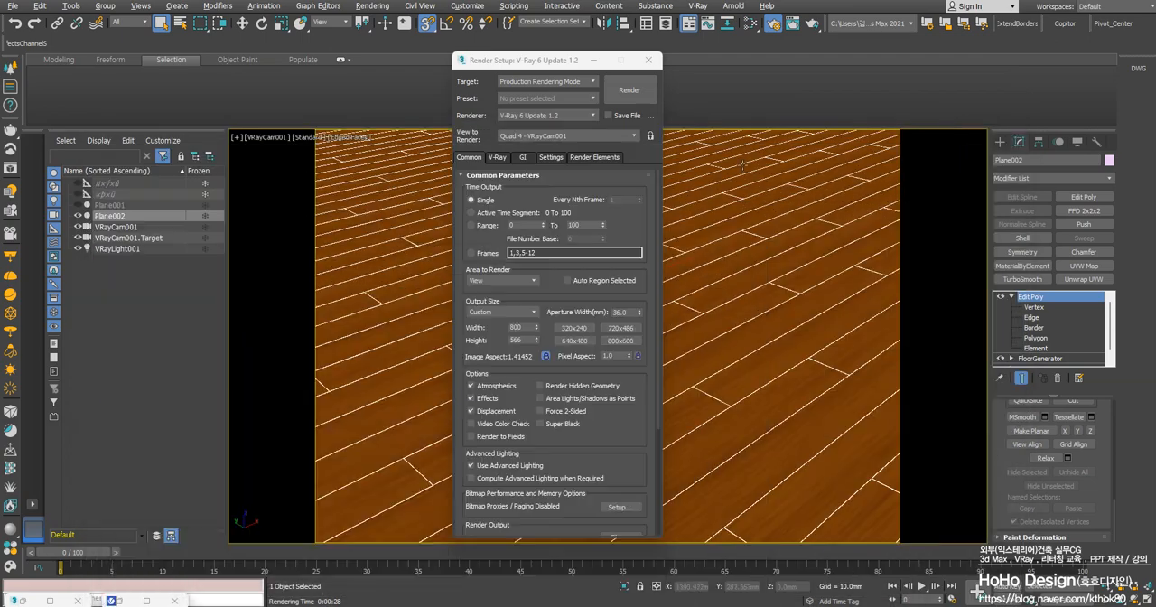
Connect the VRayUVWRandomizer output to the VRayBitmap's Mapping source and open the randomizer's parameters
right_click(687, 321)
key(m)
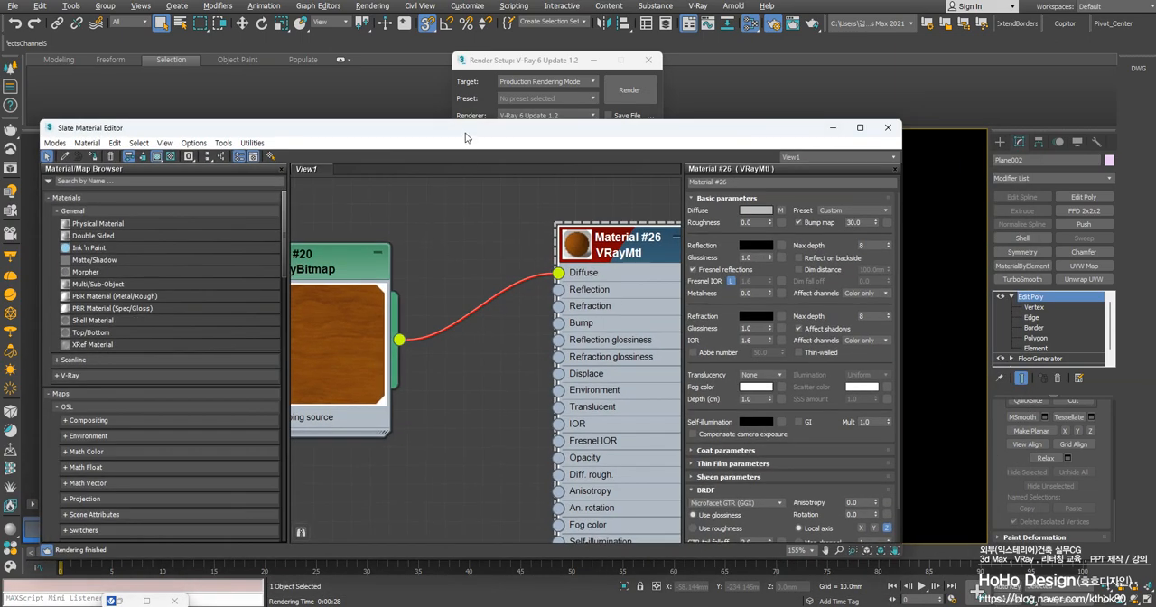
drag(465, 136, 538, 122)
scroll(536, 265, down, 3)
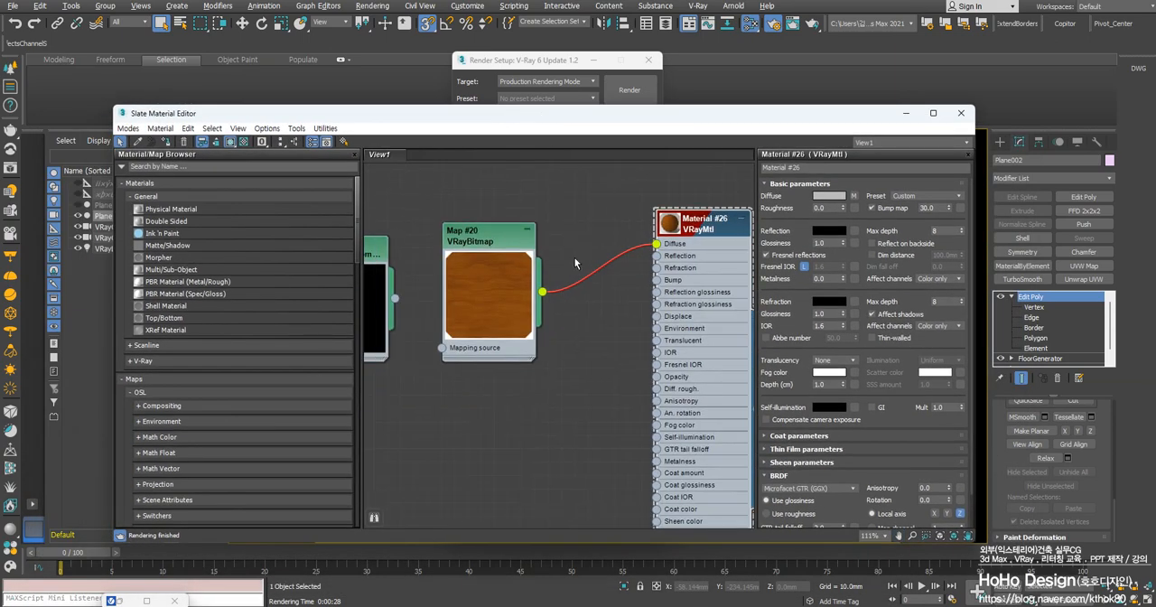
middle_drag(423, 287, 562, 291)
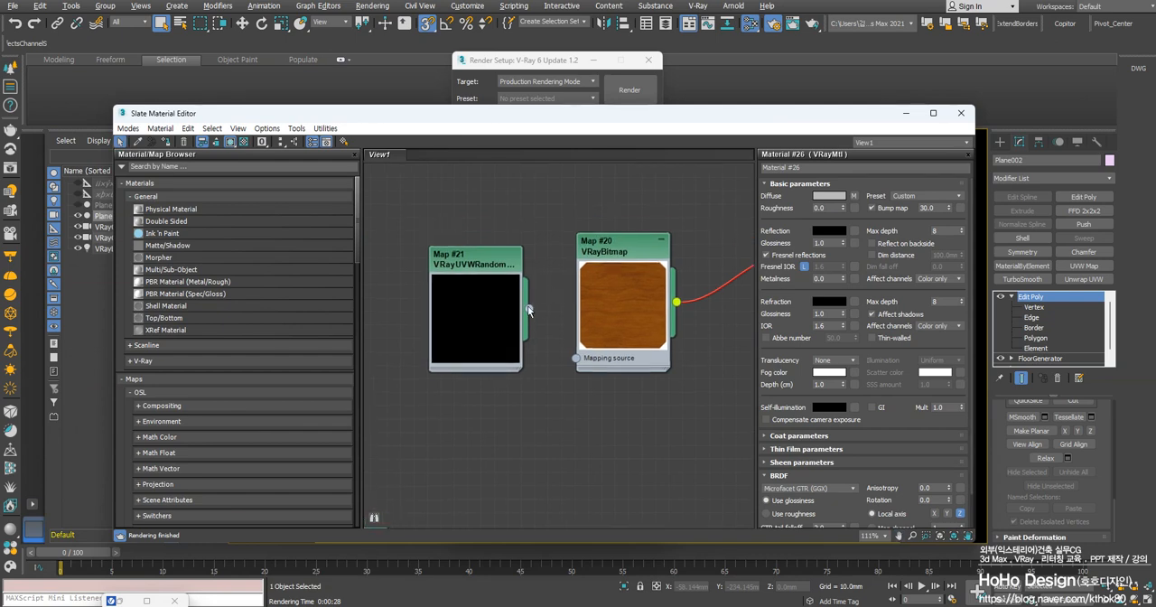
drag(530, 308, 575, 360)
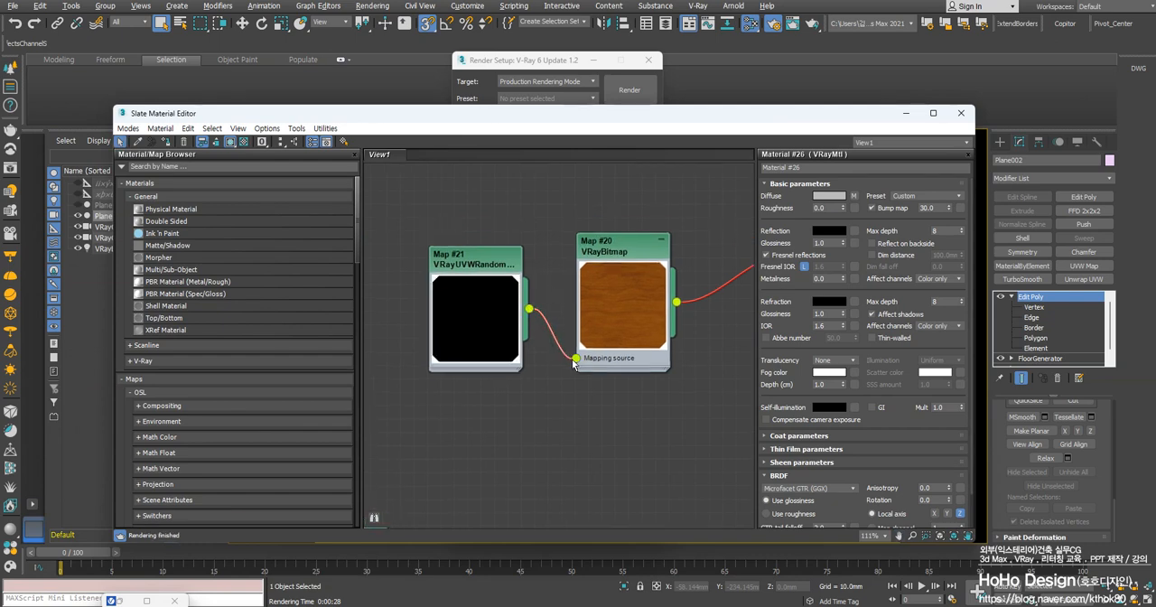
double_click(479, 267)
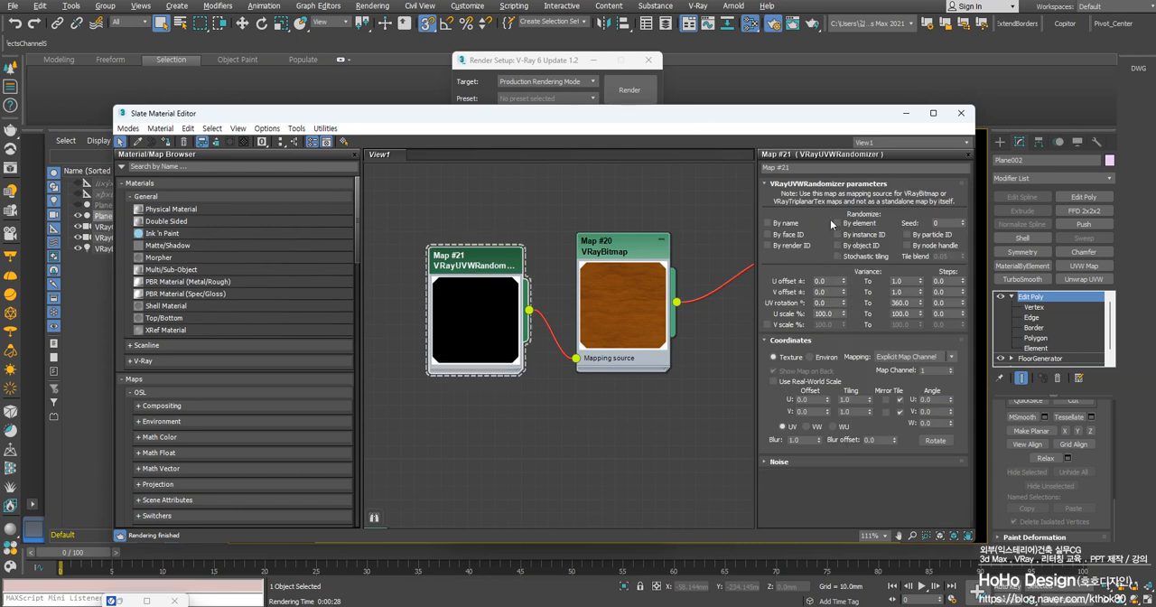
Select a few single floorboards at Edit Poly element level to check the separate elements, and leave that level
drag(840, 116, 791, 346)
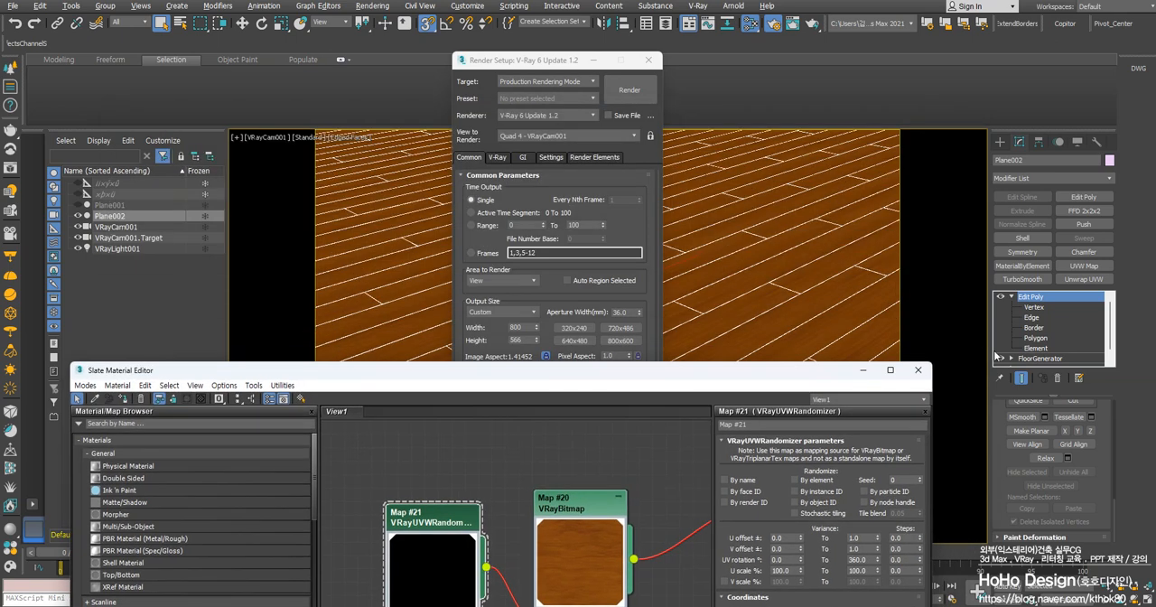
click(1036, 349)
click(830, 317)
click(804, 280)
click(697, 264)
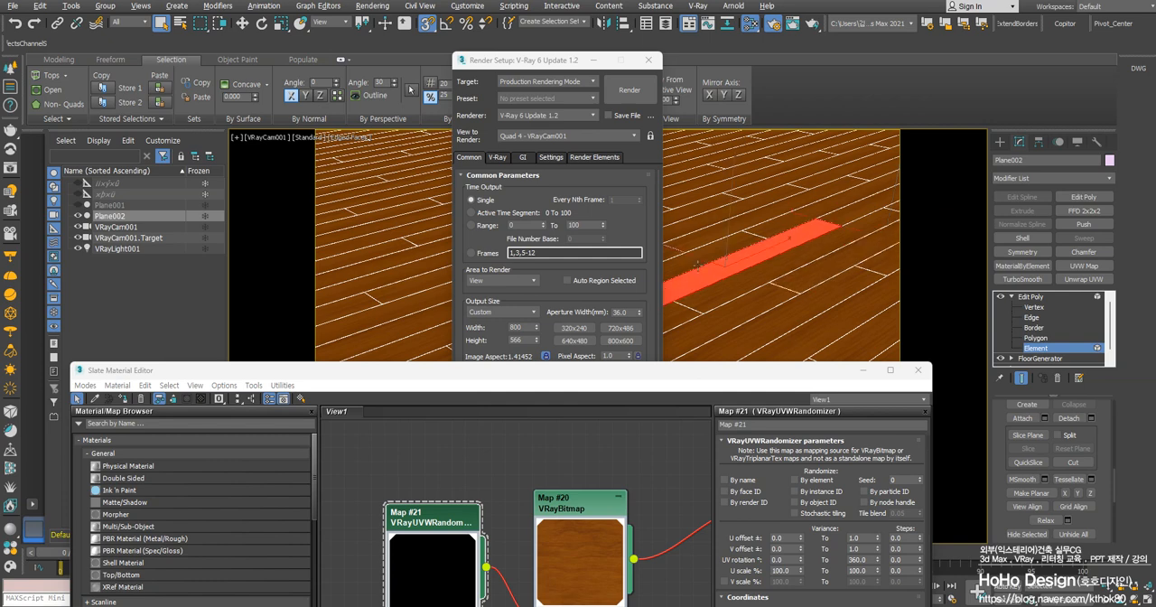
click(1043, 298)
Turn on randomizing By element in the VRayUVWRandomizer and set the upper UV rotation variance to 0
drag(722, 372, 684, 145)
click(756, 253)
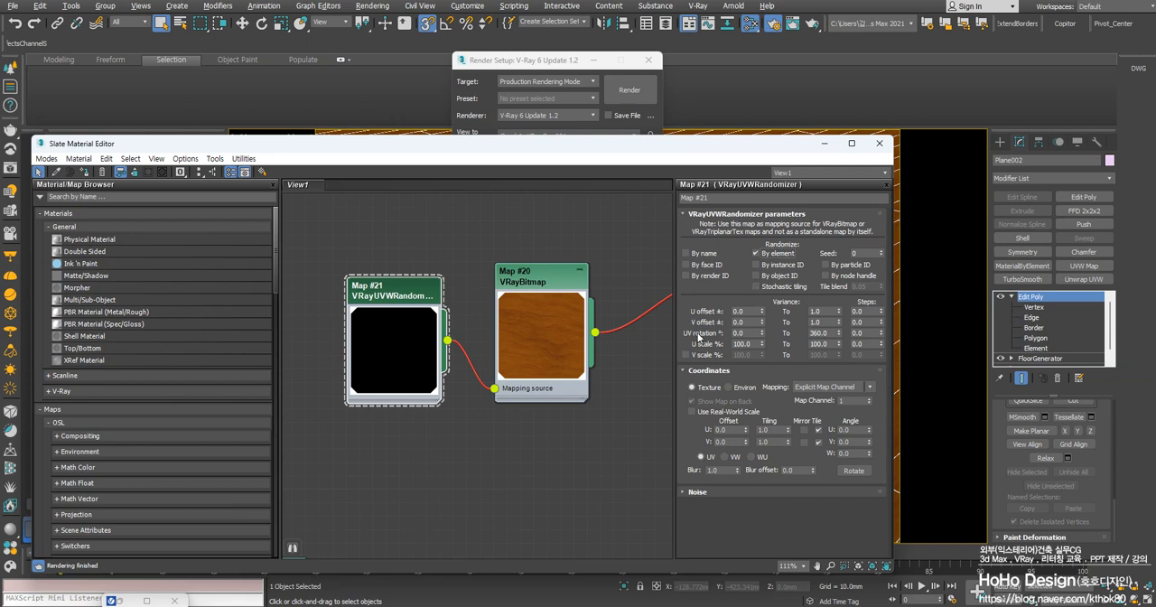
double_click(817, 332)
key(Return)
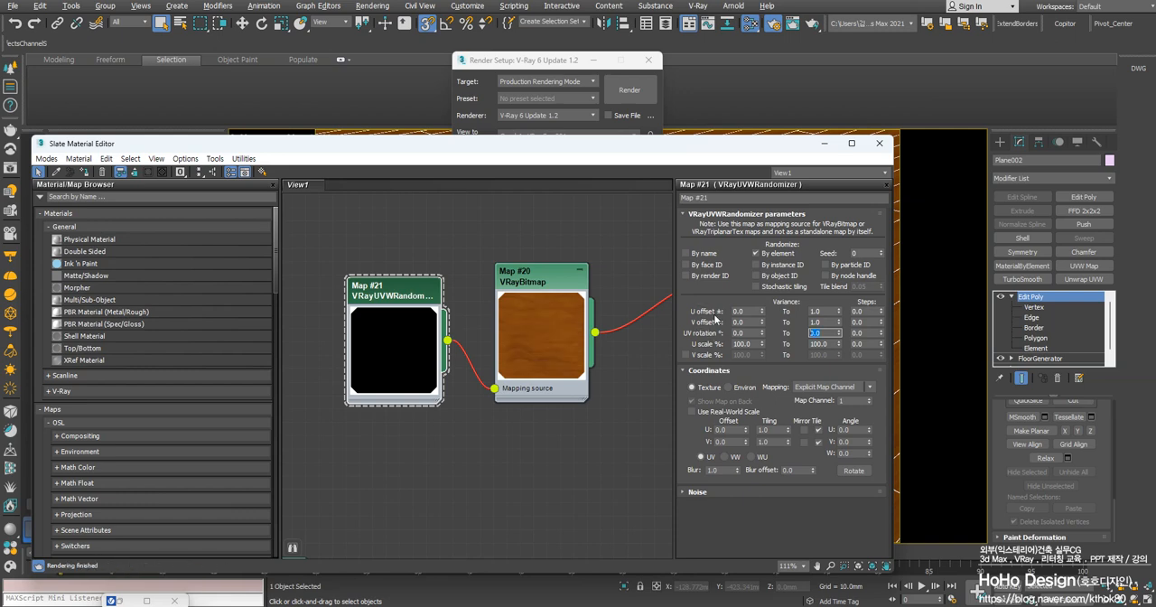
Set the upper U and V offset variance to 10 and clear the open windows off the floor view
click(813, 310)
text(10)
click(829, 321)
text(10)
key(Return)
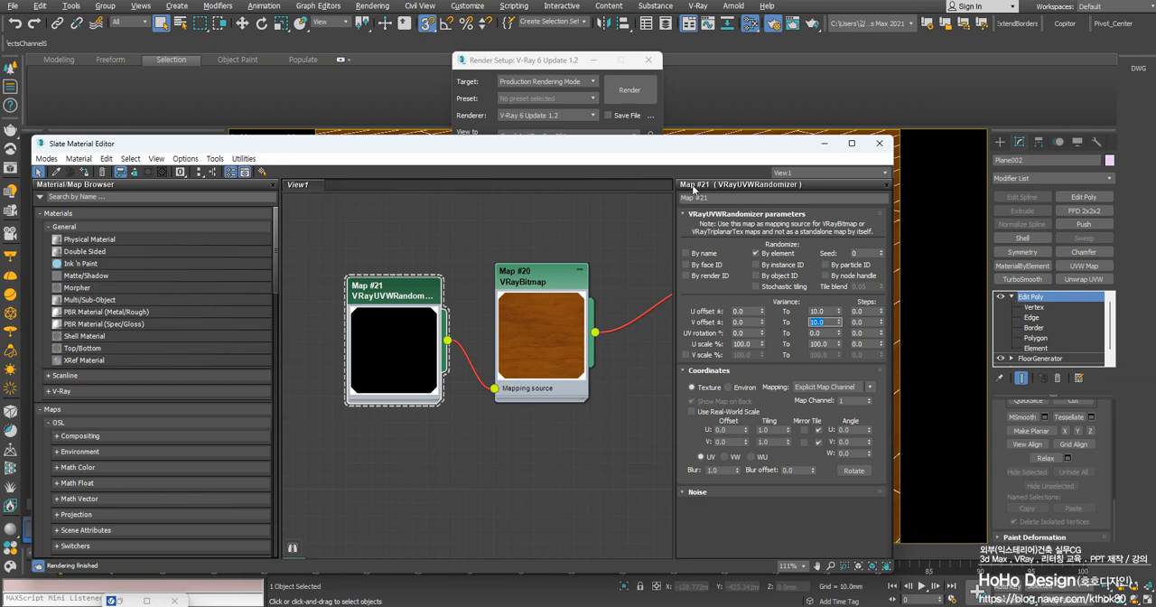
drag(696, 145, 208, 172)
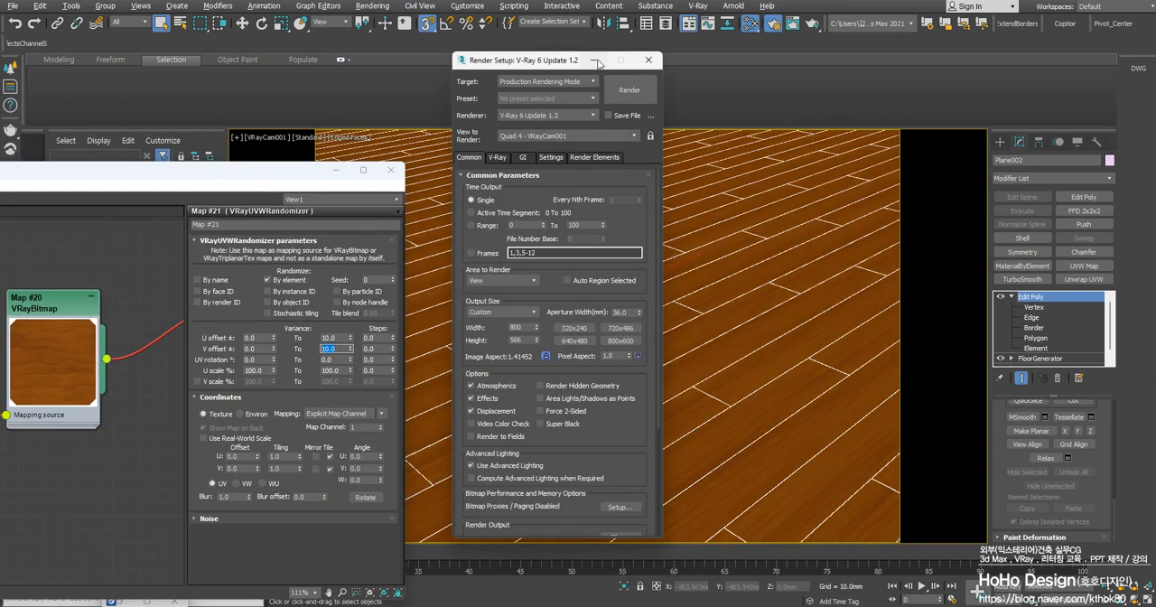
click(594, 61)
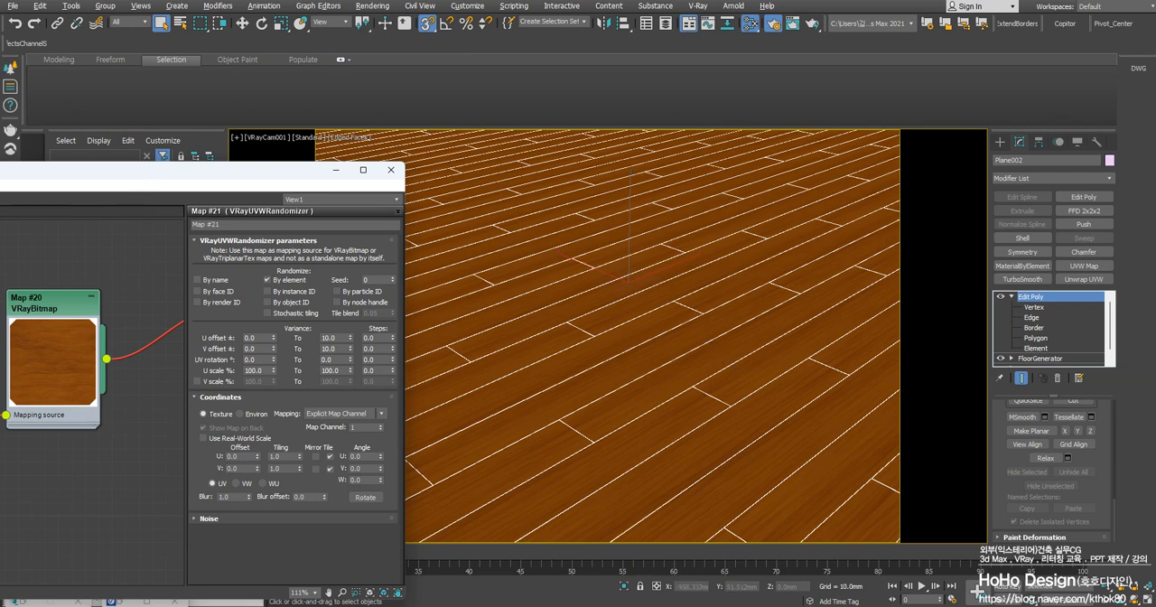
Set the V tiling in the VRayUVWRandomizer coordinates to 0.3
drag(212, 179, 271, 140)
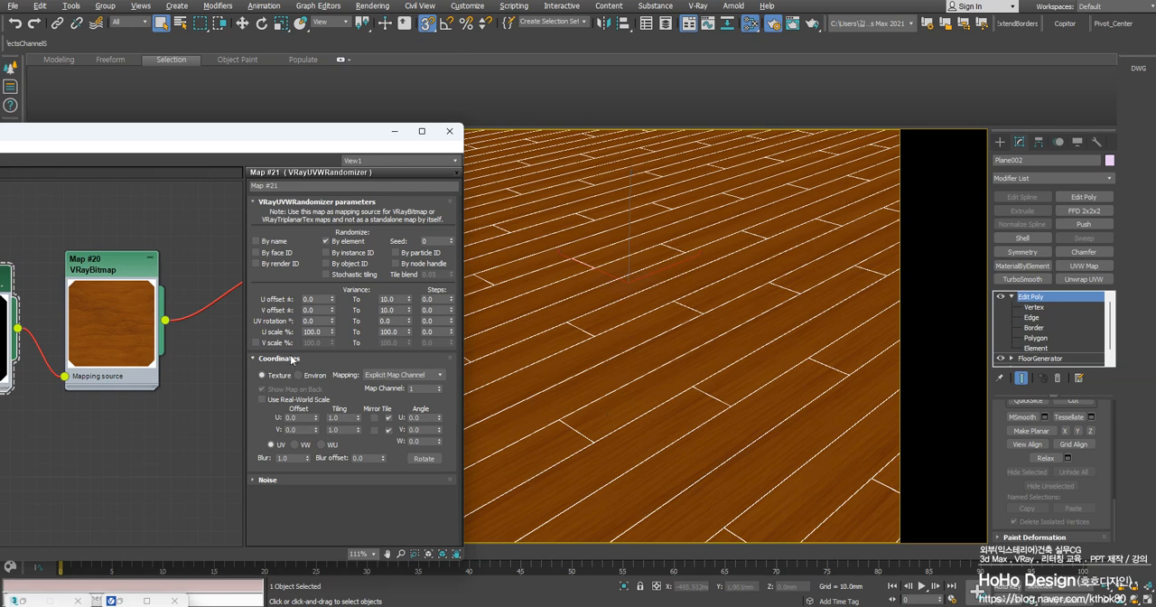
drag(283, 132, 685, 113)
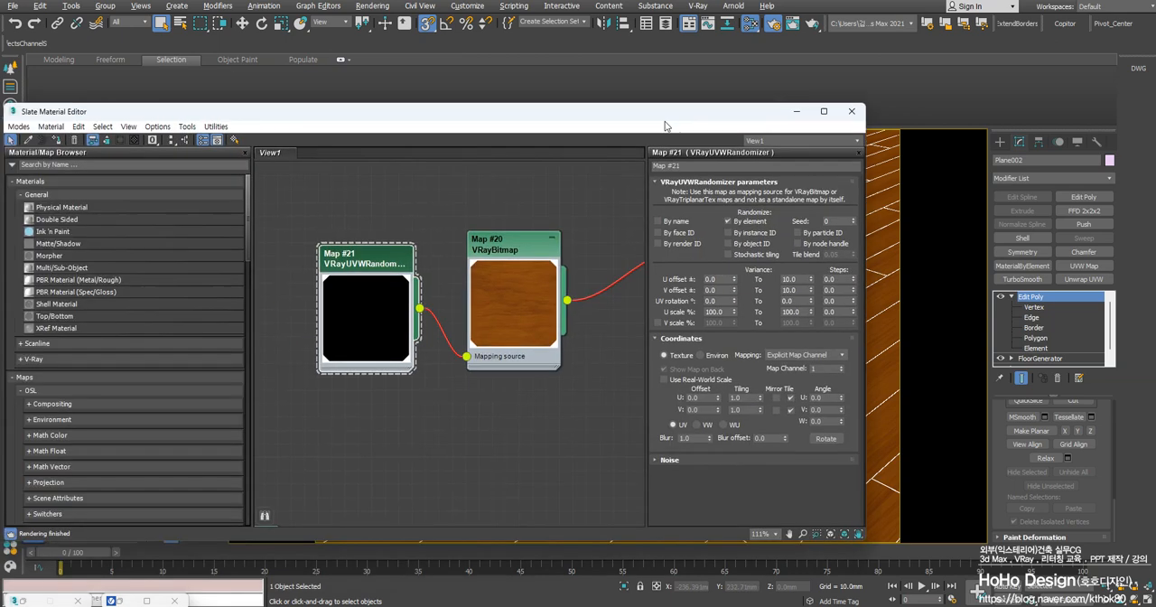
double_click(737, 409)
text(0.5)
key(Return)
text(0.3)
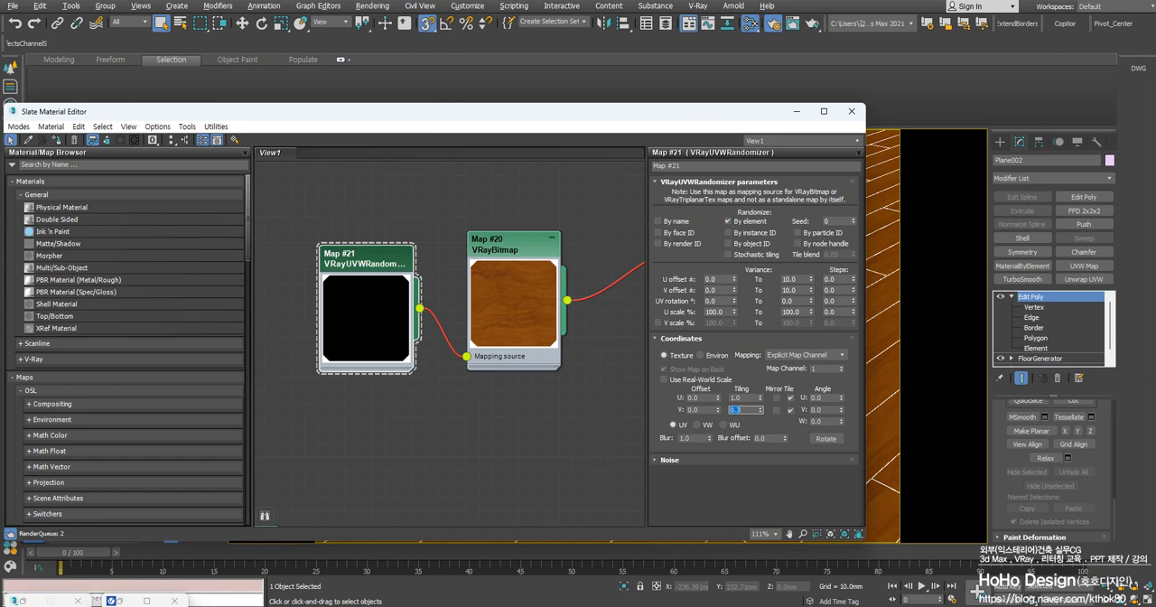
key(Return)
Switch the randomizer's V tiling back to 1.0 to compare the texture preview, and return it to 0.3
drag(686, 115, 477, 120)
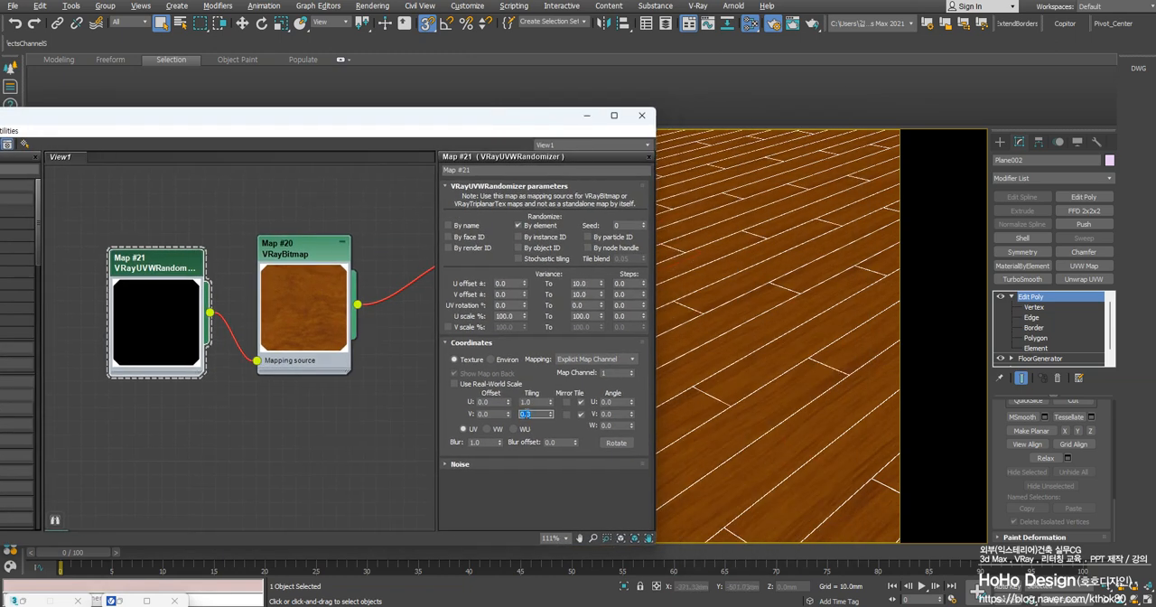
text(1)
key(Return)
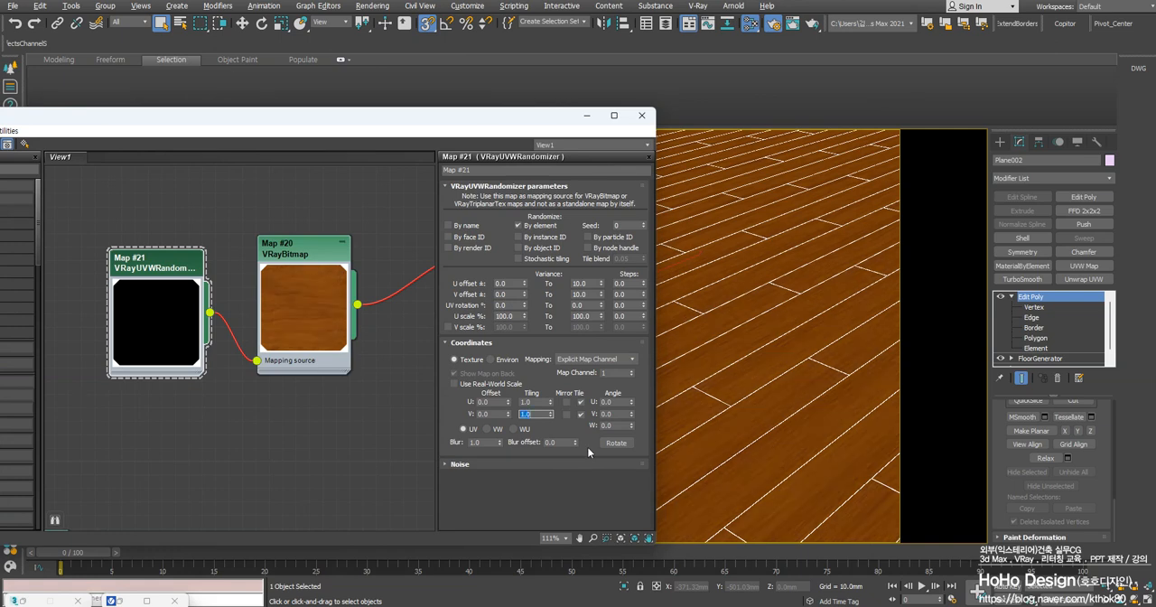
text(0.3)
key(Return)
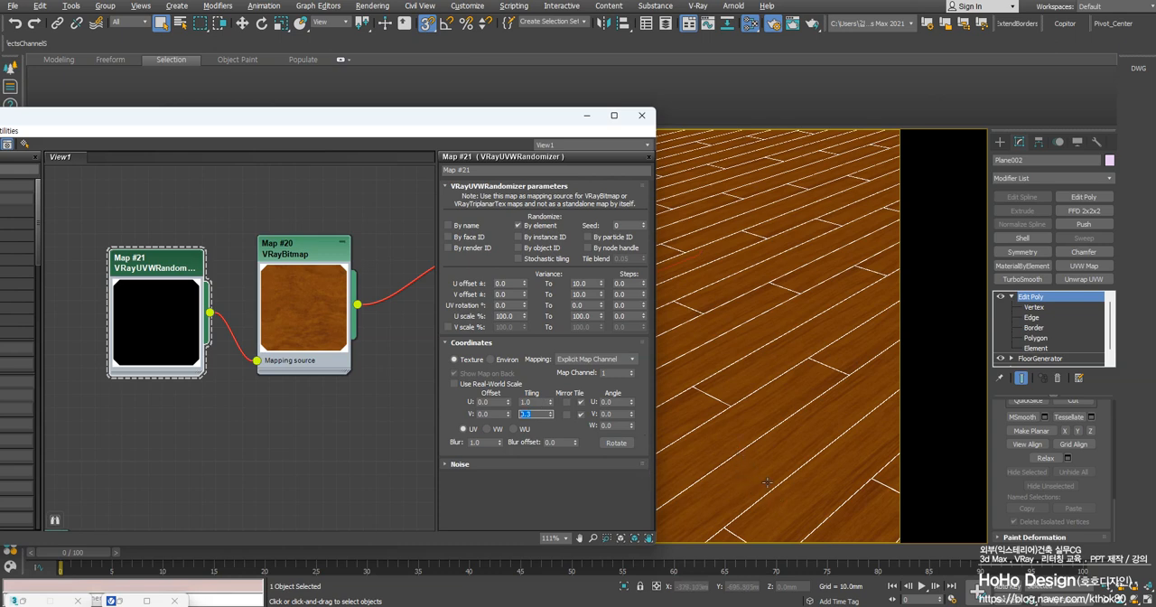
Clear the material editor off the floor and render the camera view to check the per-board texture variation
click(588, 117)
right_click(664, 286)
right_click(661, 287)
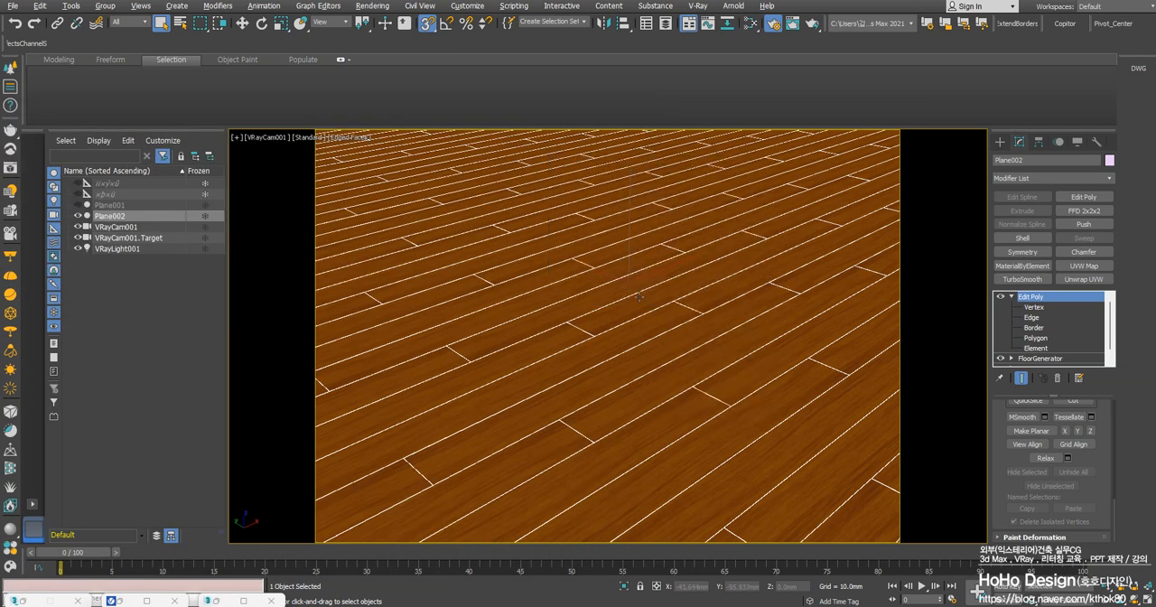
key(shift+q)
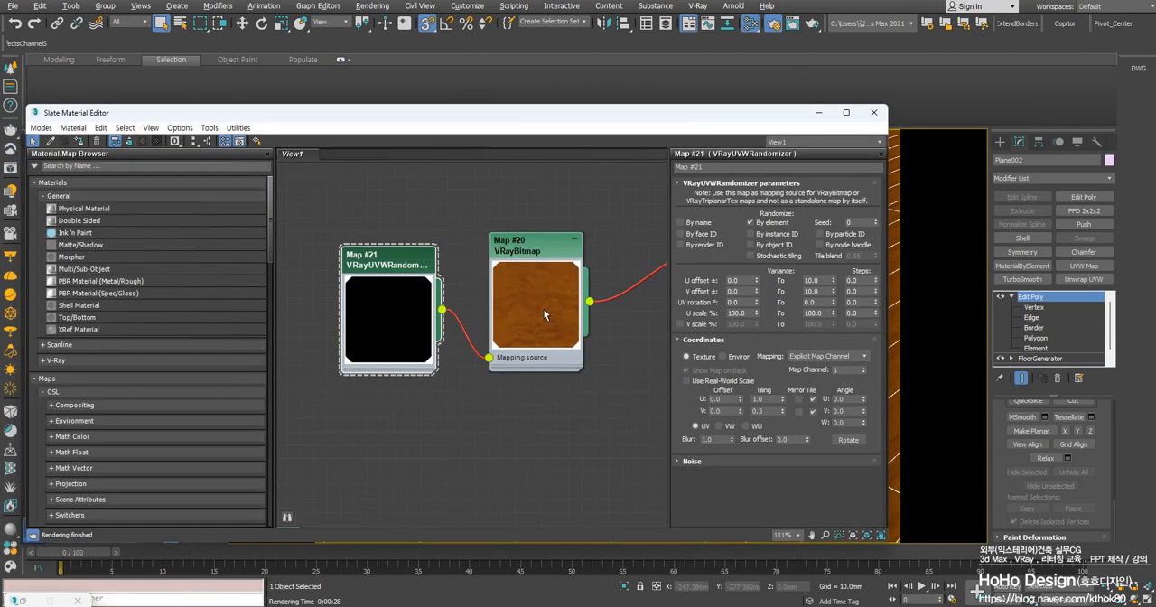
Move the VRayUVWRandomizer and VRayBitmap nodes away from the VRayMtl to make room for another map
scroll(544, 309, down, 5)
middle_drag(470, 331, 542, 331)
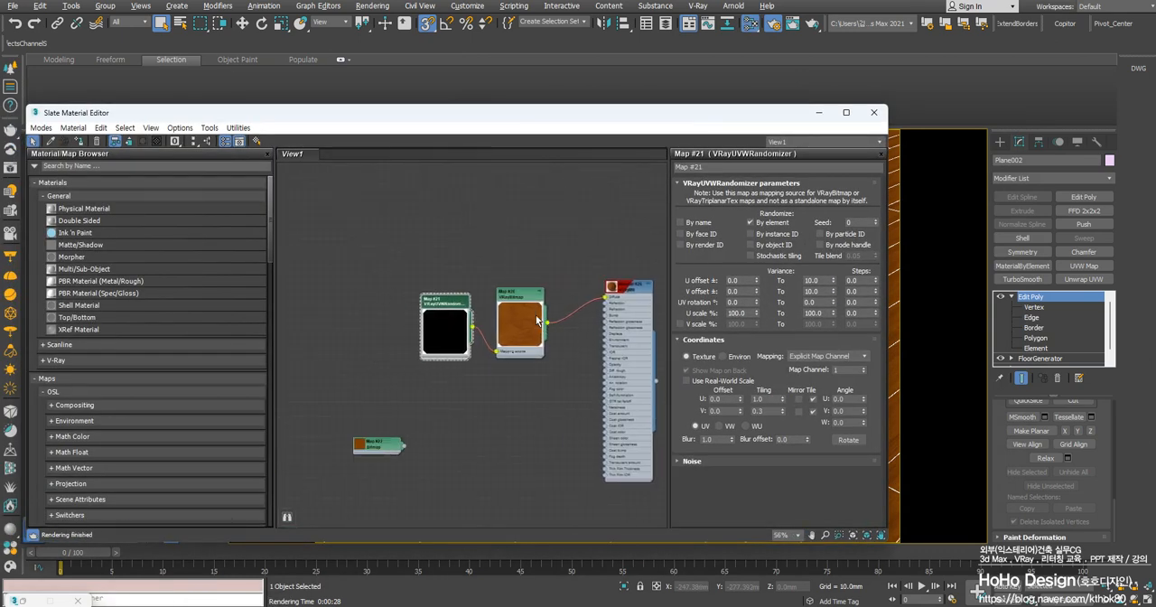
drag(530, 305, 456, 304)
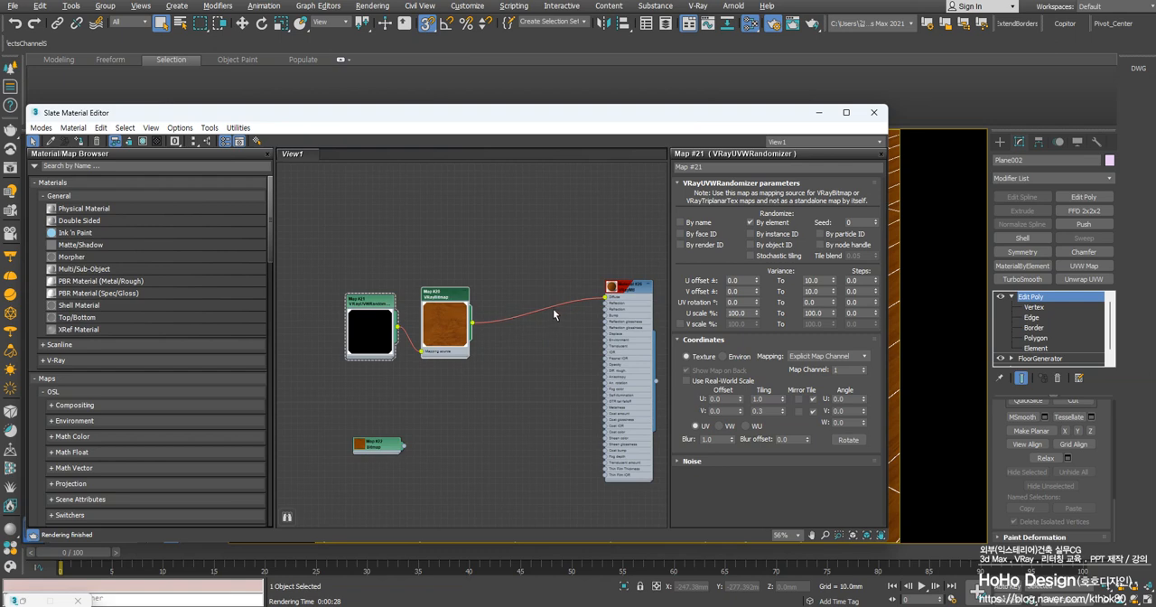
scroll(549, 307, up, 3)
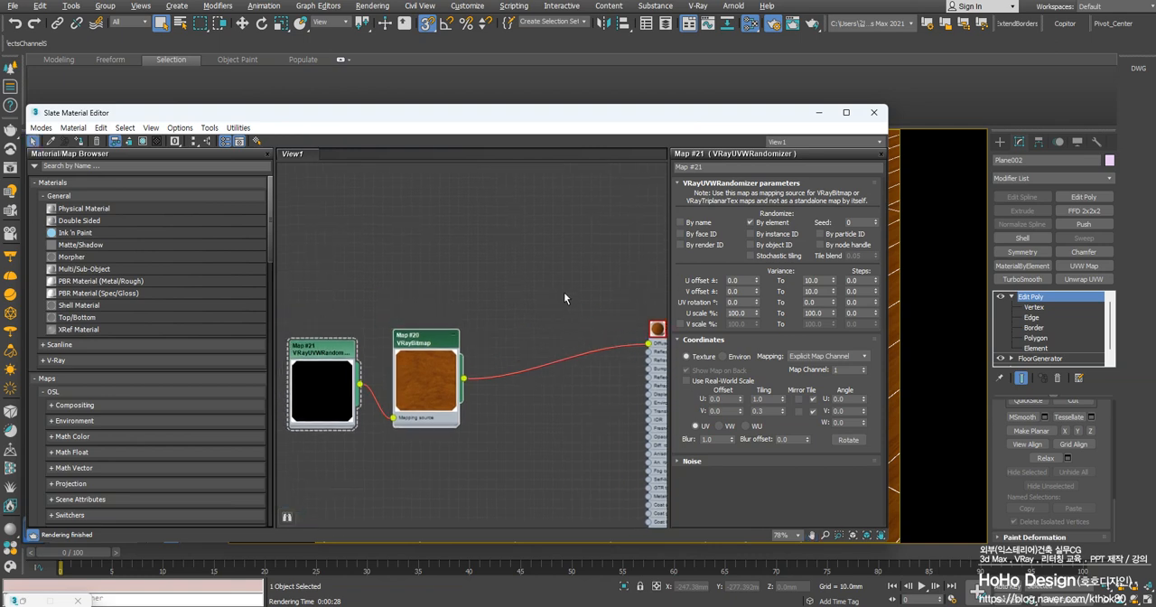
right_click(563, 292)
mouse_move(614, 313)
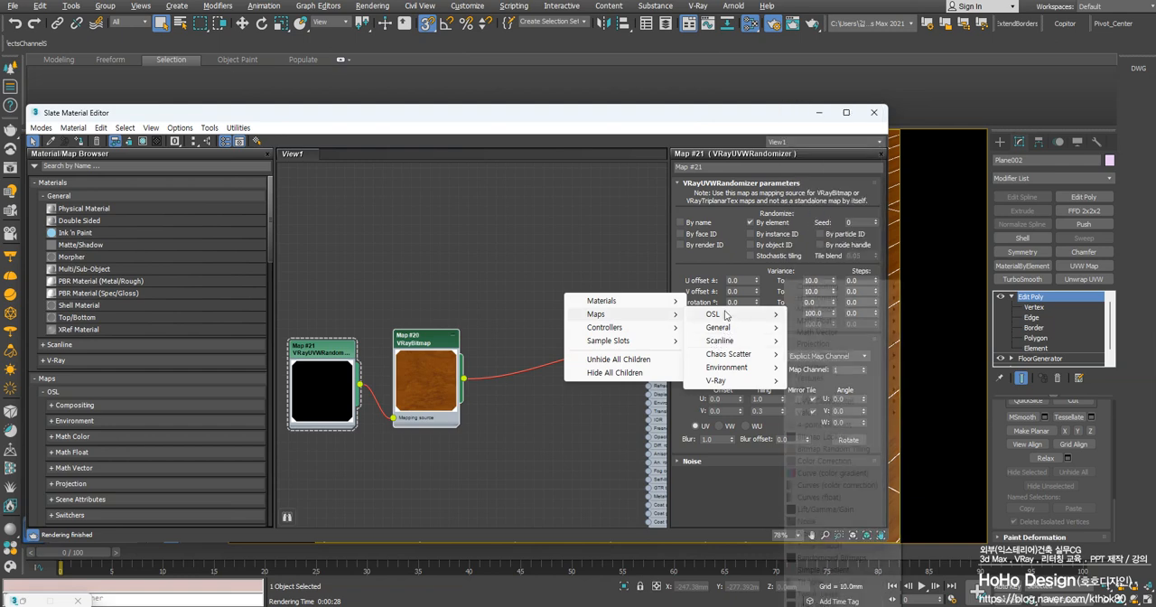
mouse_move(725, 314)
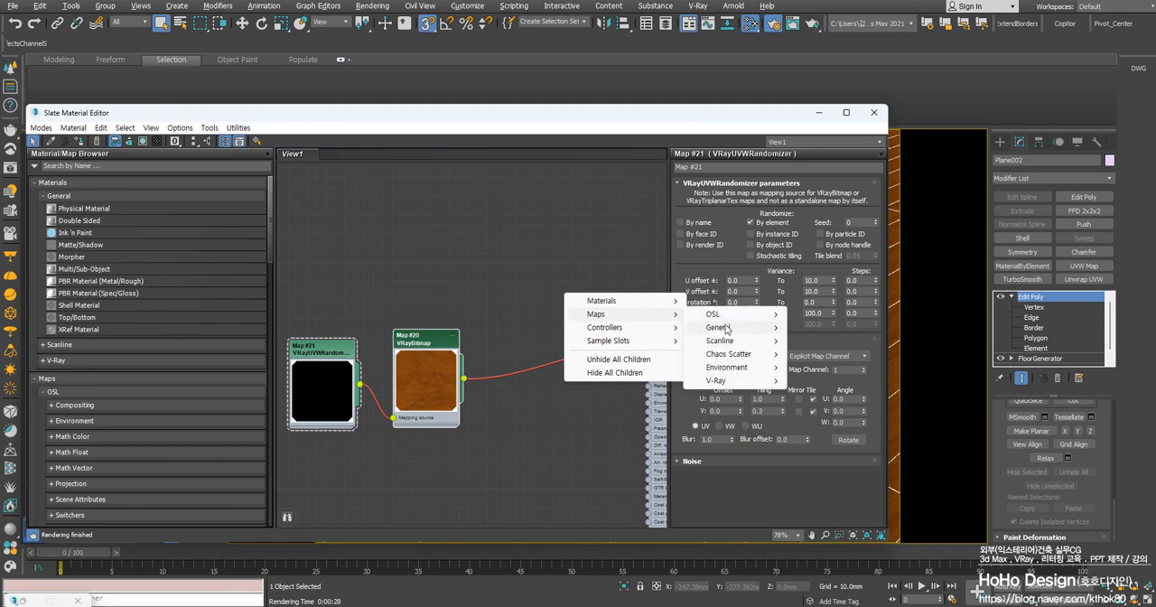
mouse_move(824, 331)
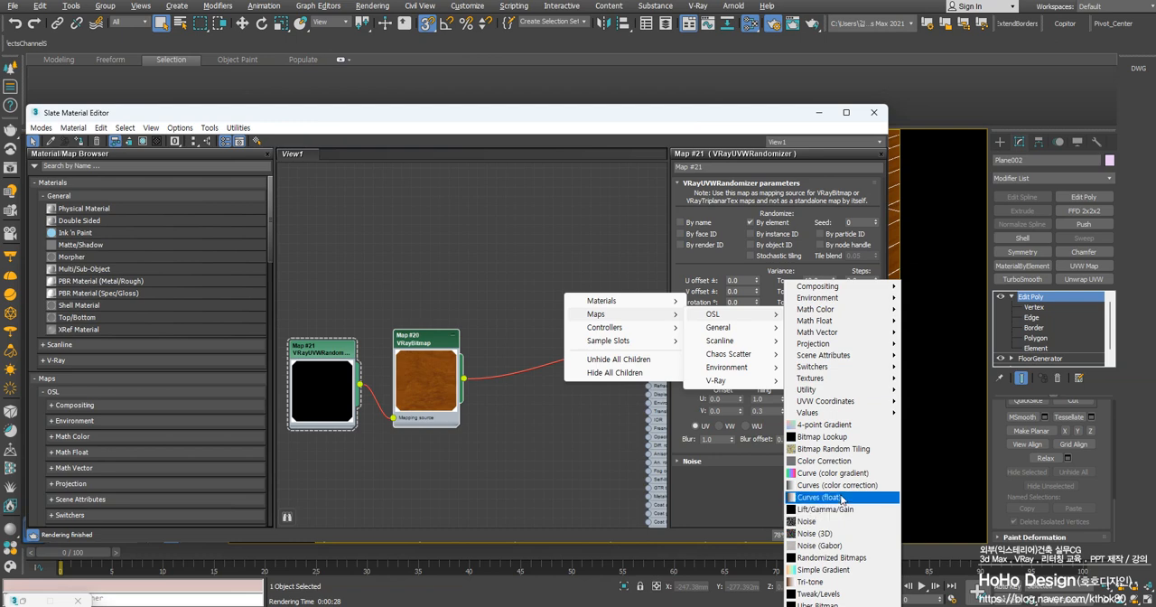
click(546, 222)
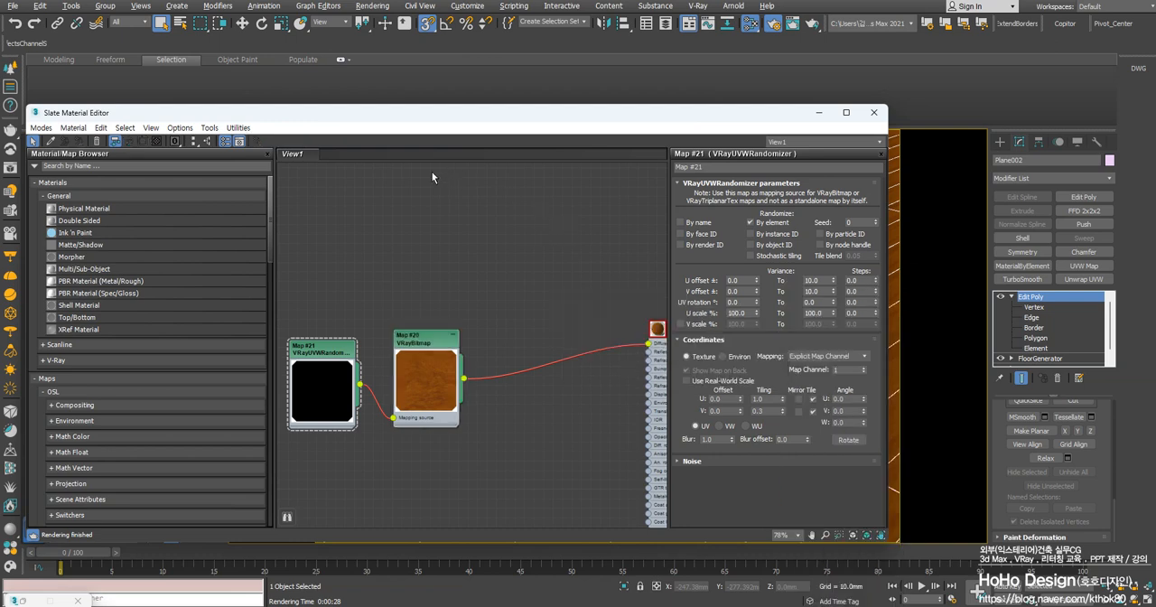
right_click(407, 184)
mouse_move(457, 208)
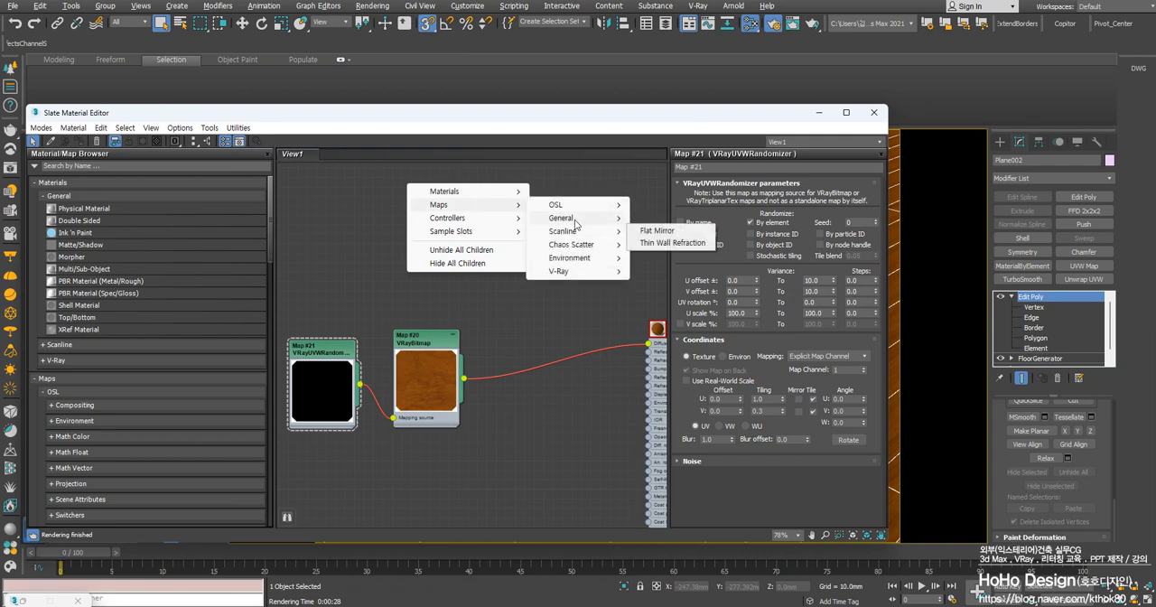
mouse_move(564, 217)
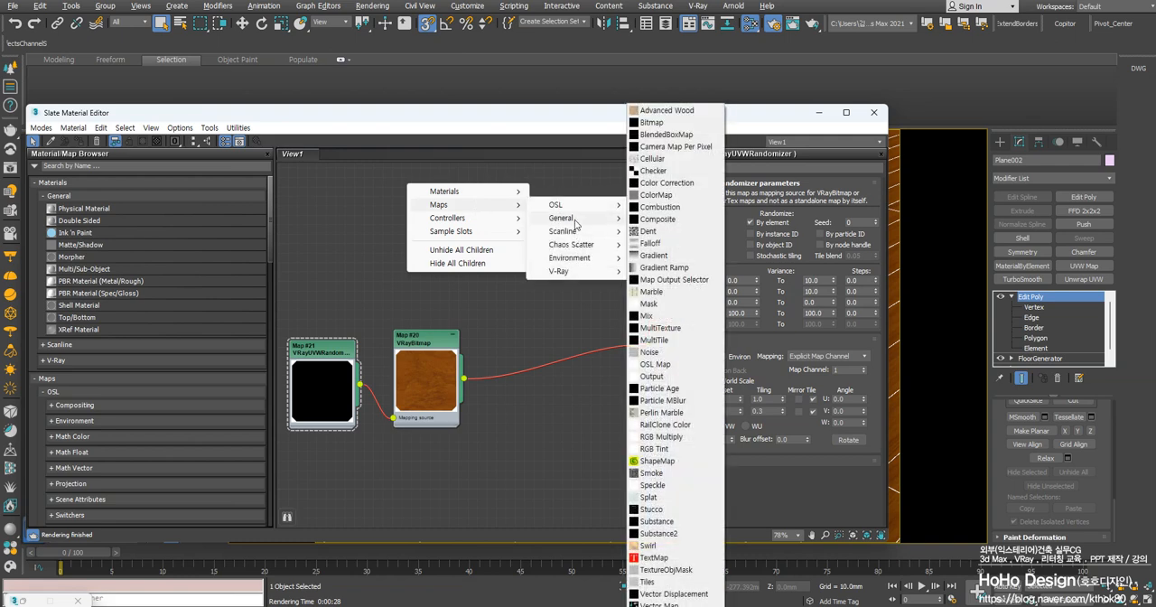
click(668, 328)
Add a VRayMultiSubTex map to the material graph and place it above the link between the VRayBitmap and the VRayMtl
right_click(472, 239)
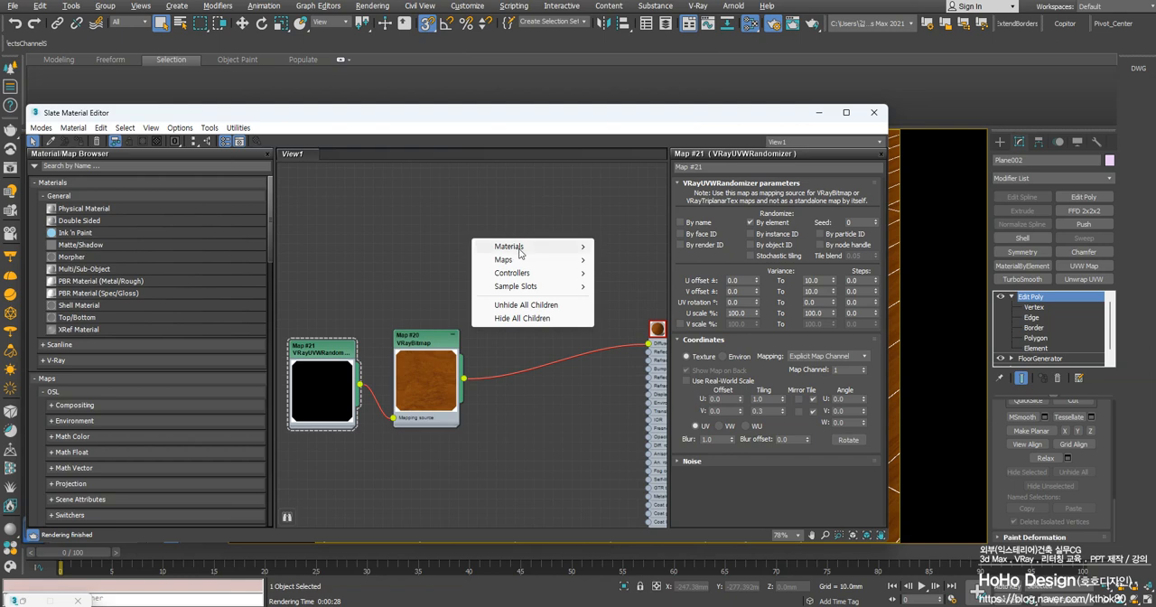
mouse_move(520, 253)
mouse_move(628, 274)
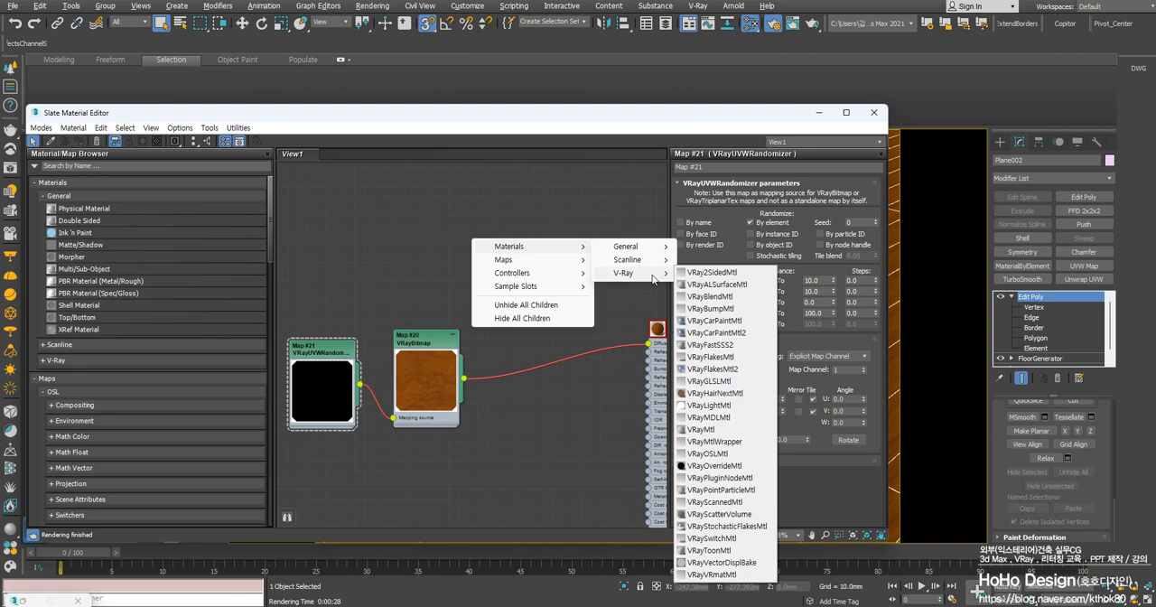
mouse_move(569, 262)
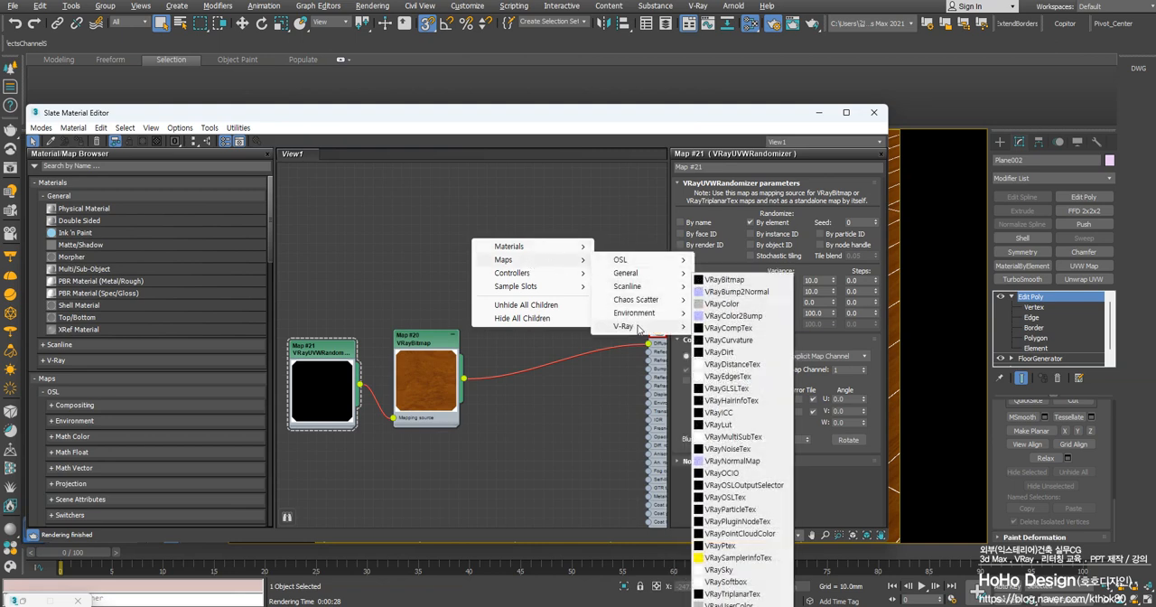
click(734, 436)
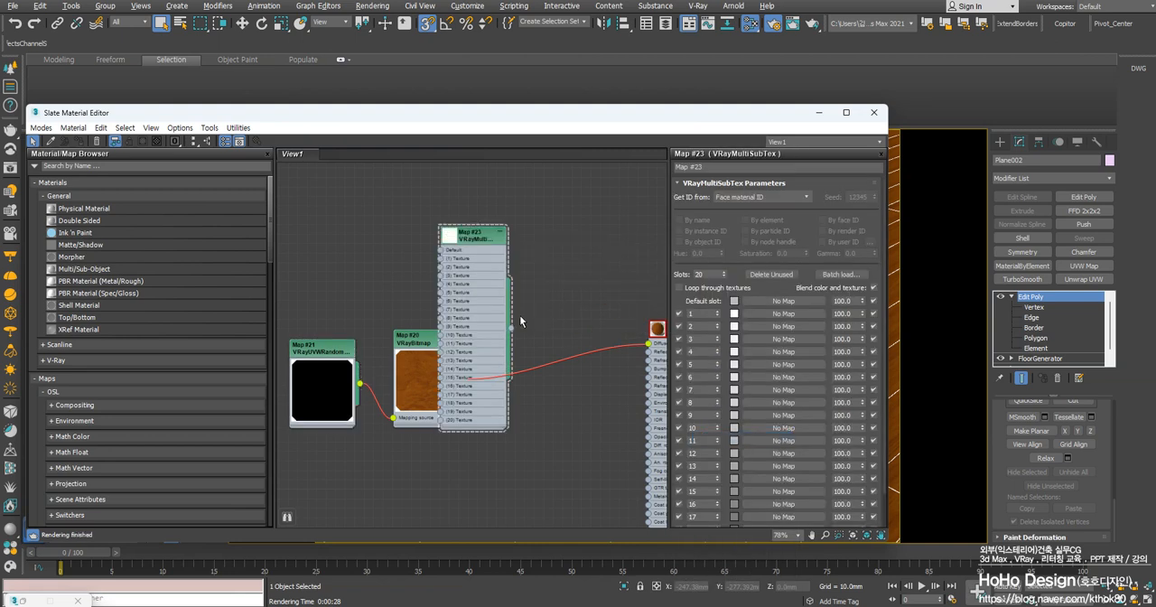
drag(476, 236, 580, 200)
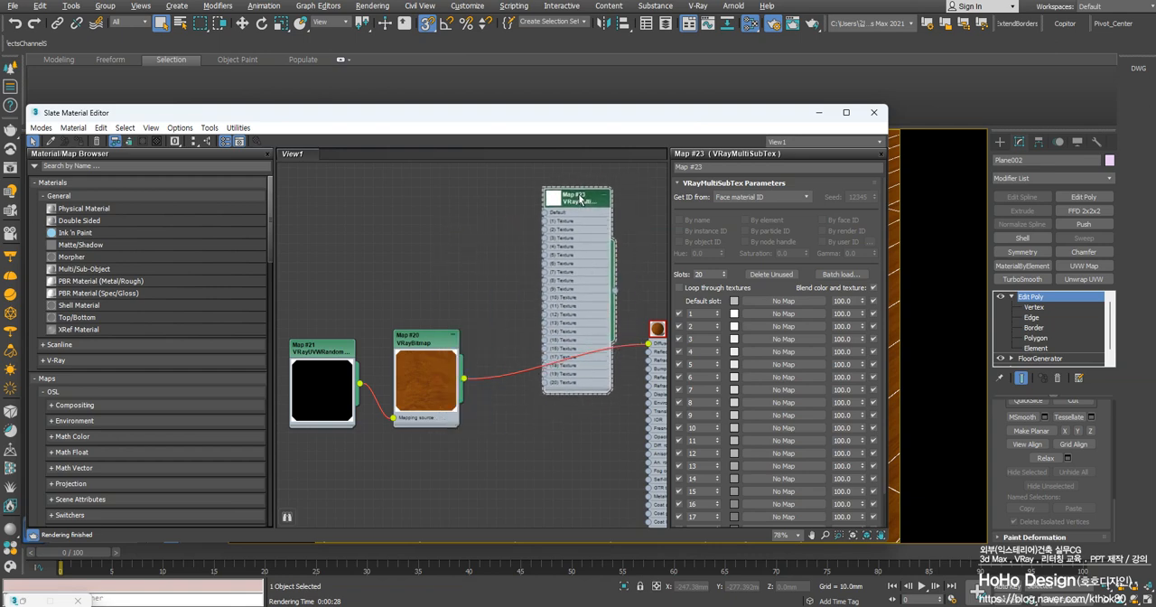
Reduce the VRayMultiSubTex to 1 slot and reroute the VRayBitmap's output from Diffuse to its Texture 1 input
double_click(713, 274)
key(BackSpace)
text(1)
key(Return)
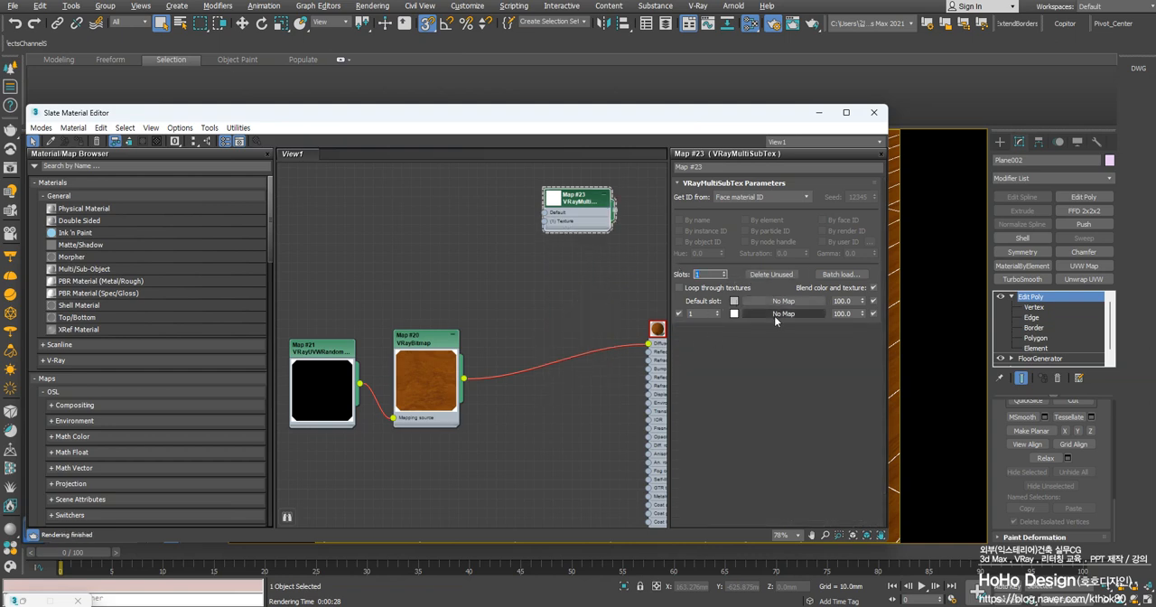
drag(648, 344, 545, 222)
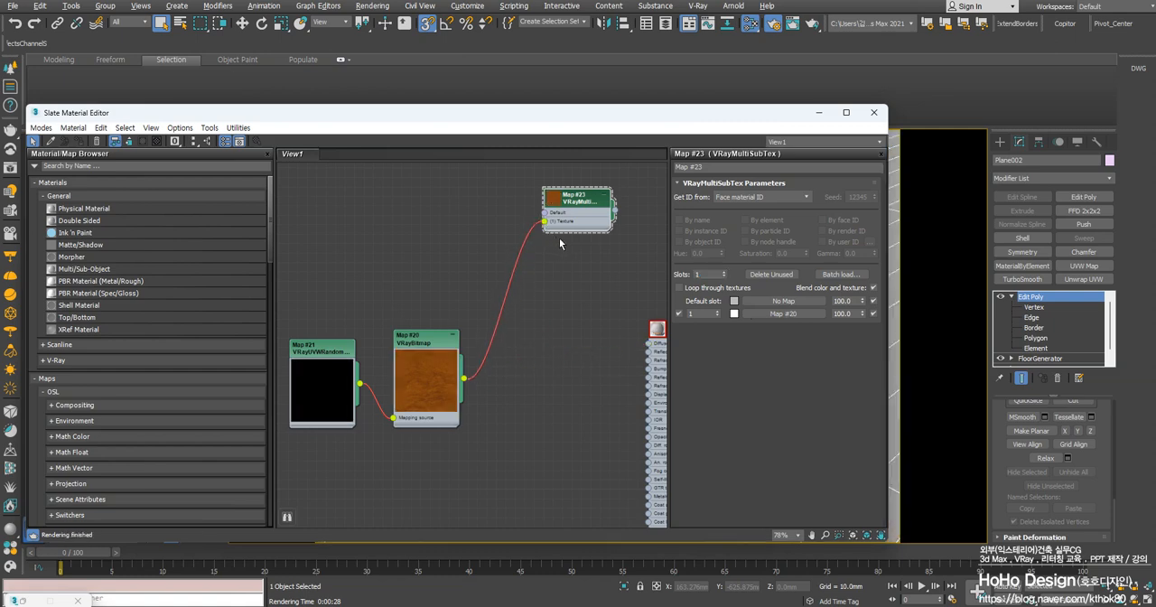
Make the VRayMultiSubTex get its ID from Random and randomize by element
click(763, 197)
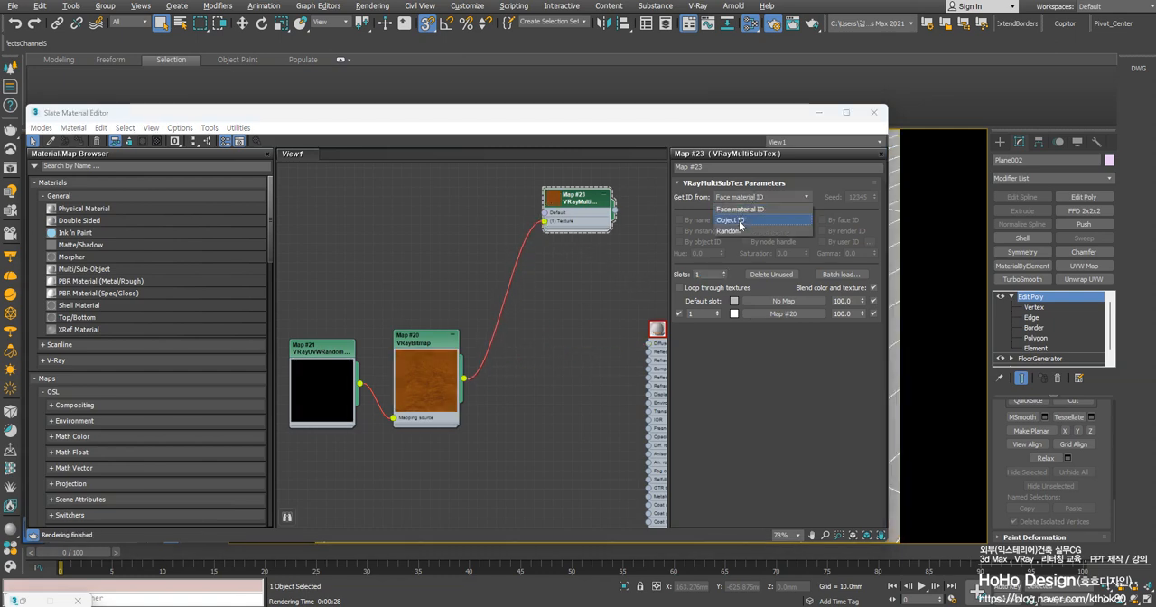
click(734, 230)
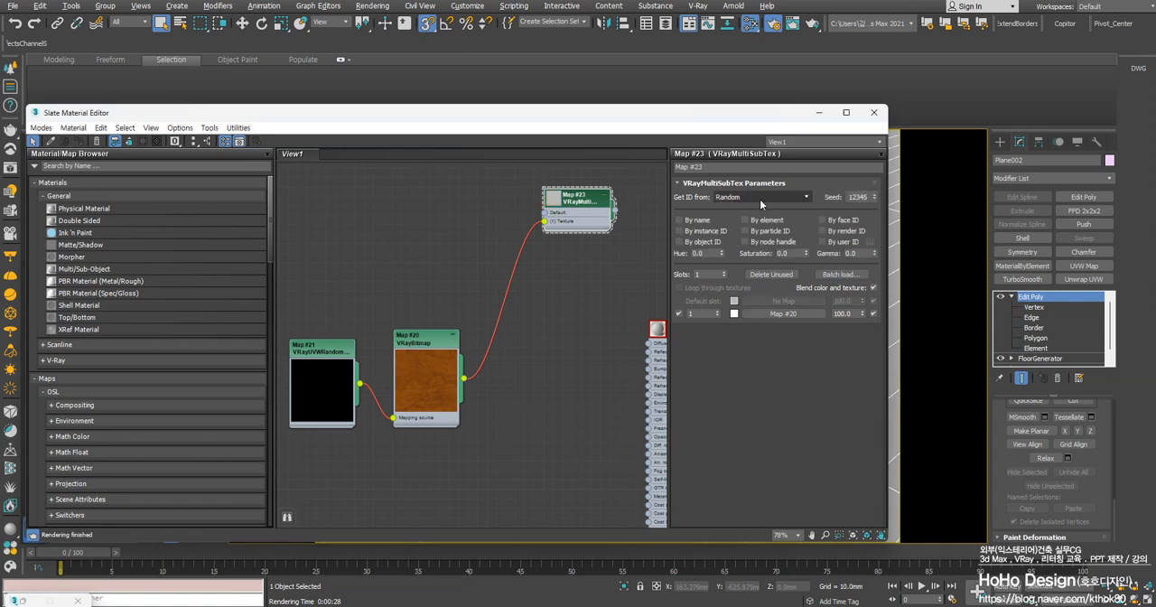
click(761, 222)
Line the VRayMultiSubTex up between the other nodes, connect its output to the VRayMtl's Diffuse, and enlarge its preview
drag(575, 198, 566, 293)
drag(433, 435, 423, 297)
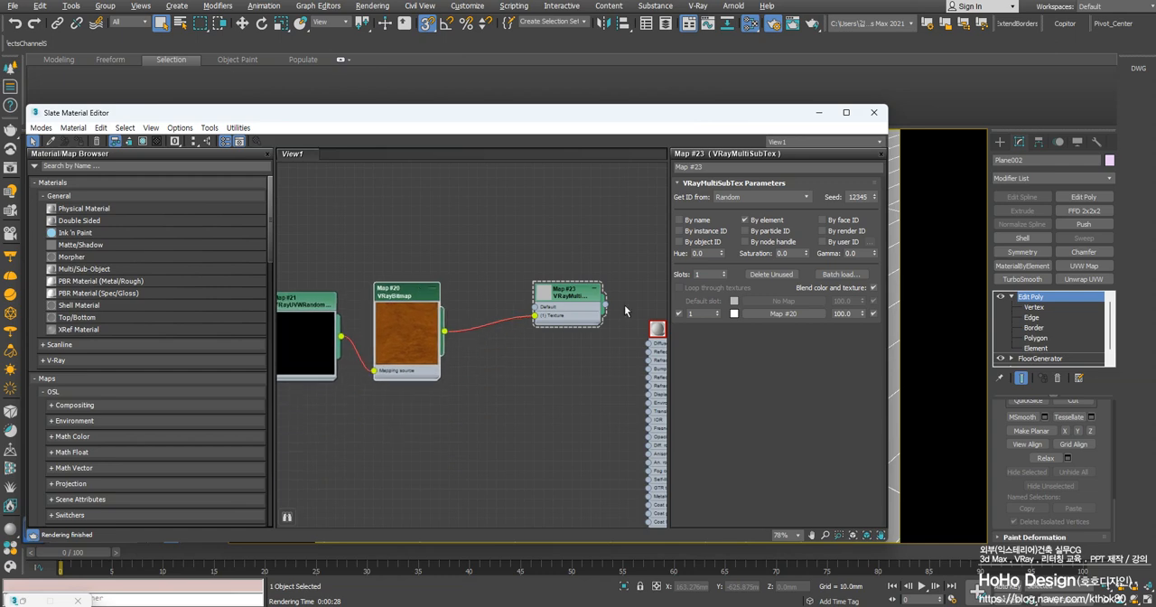
drag(585, 301, 575, 320)
middle_drag(604, 348, 532, 342)
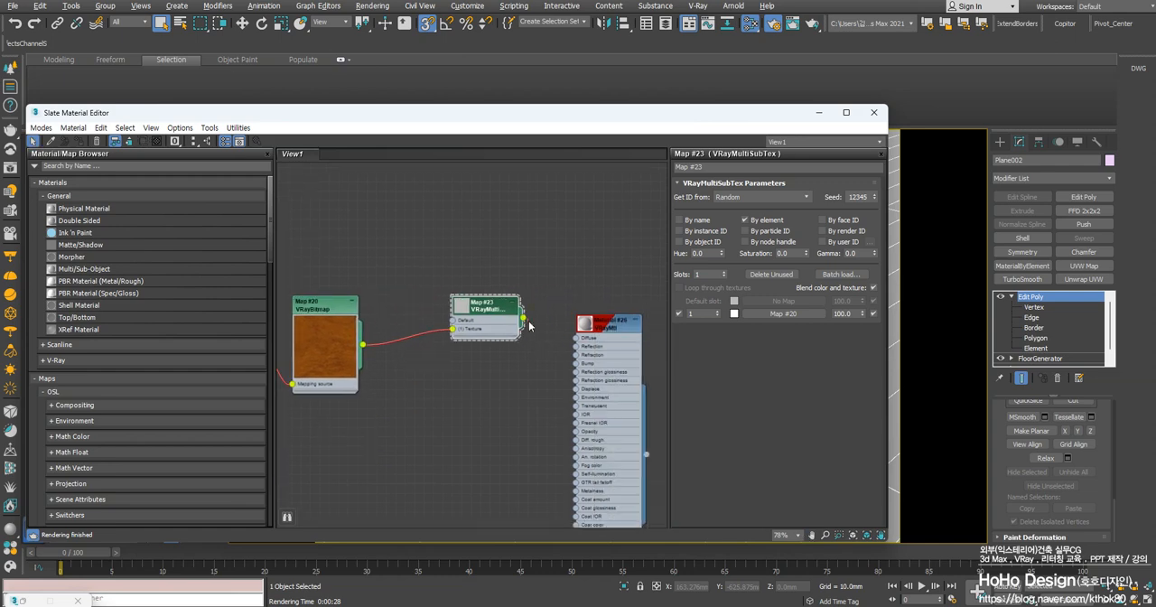
drag(524, 317, 575, 338)
click(550, 339)
click(488, 305)
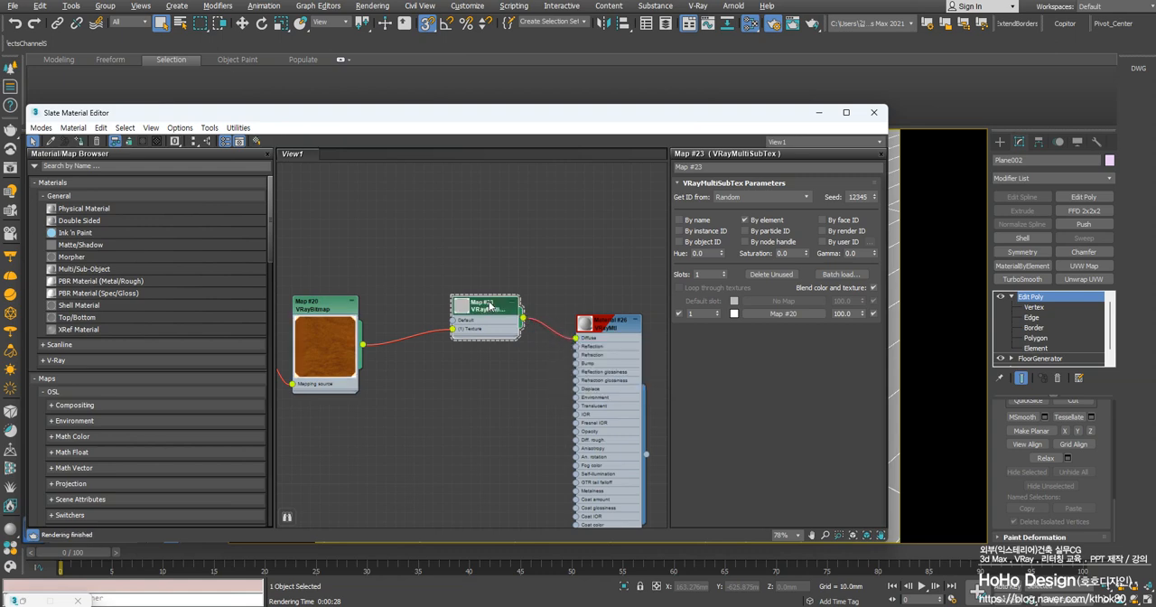
double_click(462, 309)
middle_drag(390, 331, 435, 336)
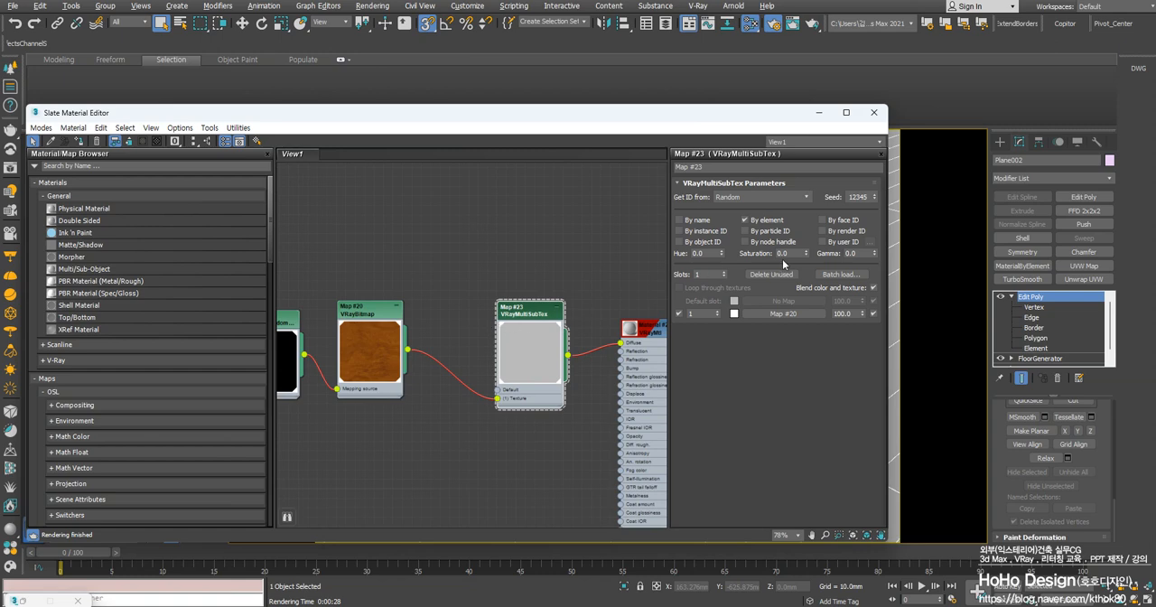
Set the VRayMultiSubTex random variation to hue 0.3, saturation 1.0 and gamma 0.5
drag(701, 254, 654, 254)
drag(860, 256, 812, 261)
text(2.5)
drag(794, 254, 700, 256)
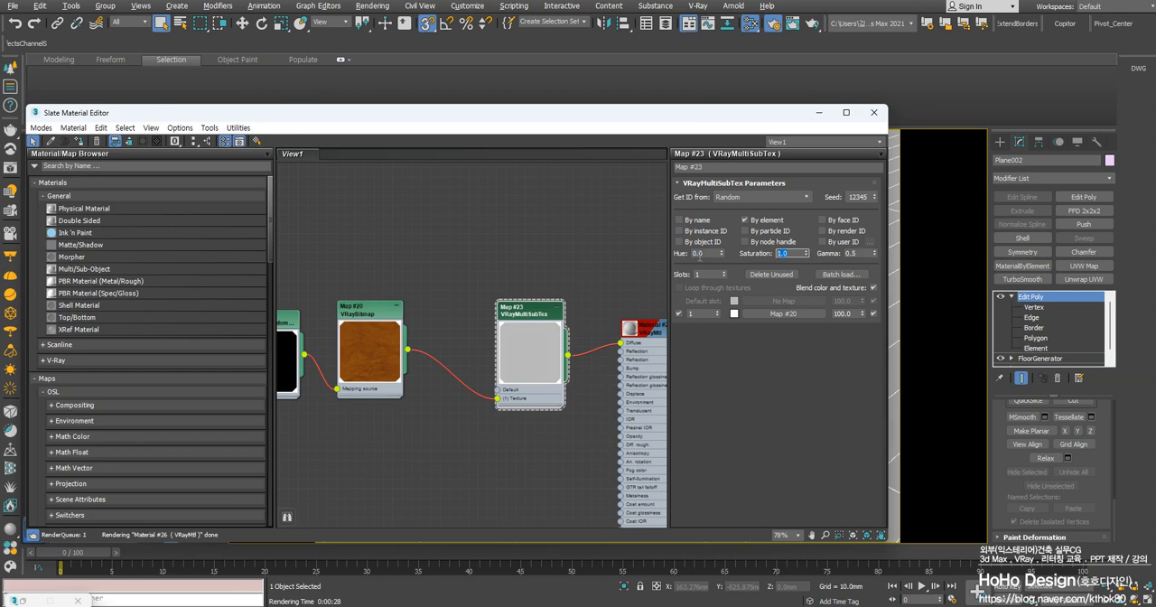
drag(700, 256, 599, 262)
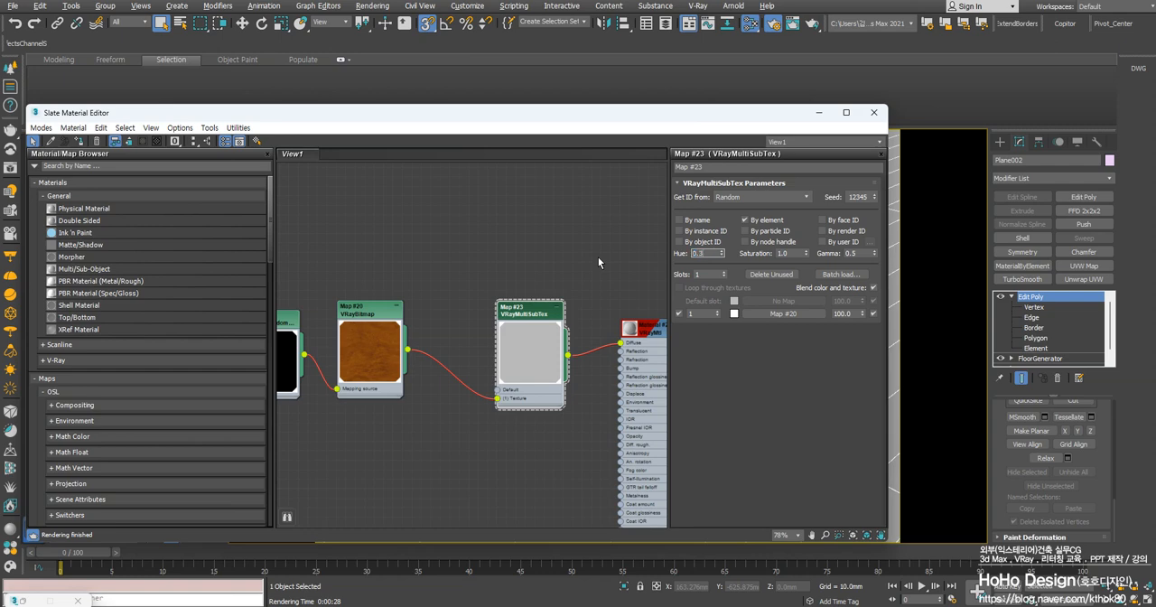
key(Return)
Render the camera view to check the per-board colour variation, stop the render, and return to the VRayMultiSubTex parameters
mouse_move(671, 115)
mouse_down()
mouse_move(167, 161)
mouse_move(682, 122)
mouse_up()
click(594, 305)
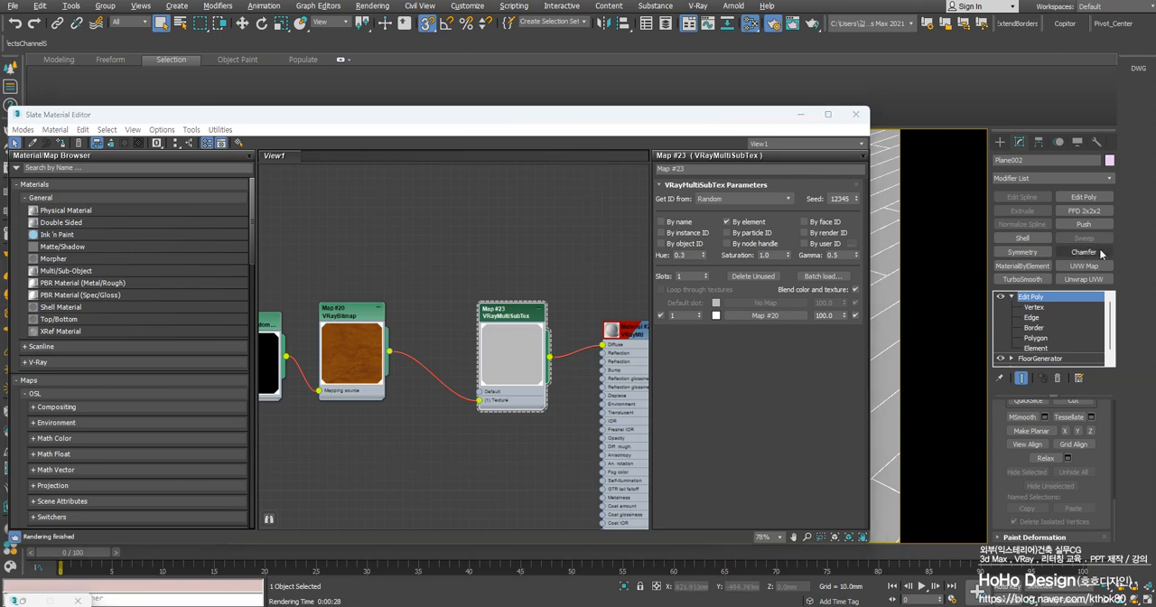
right_click(918, 277)
key(shift+q)
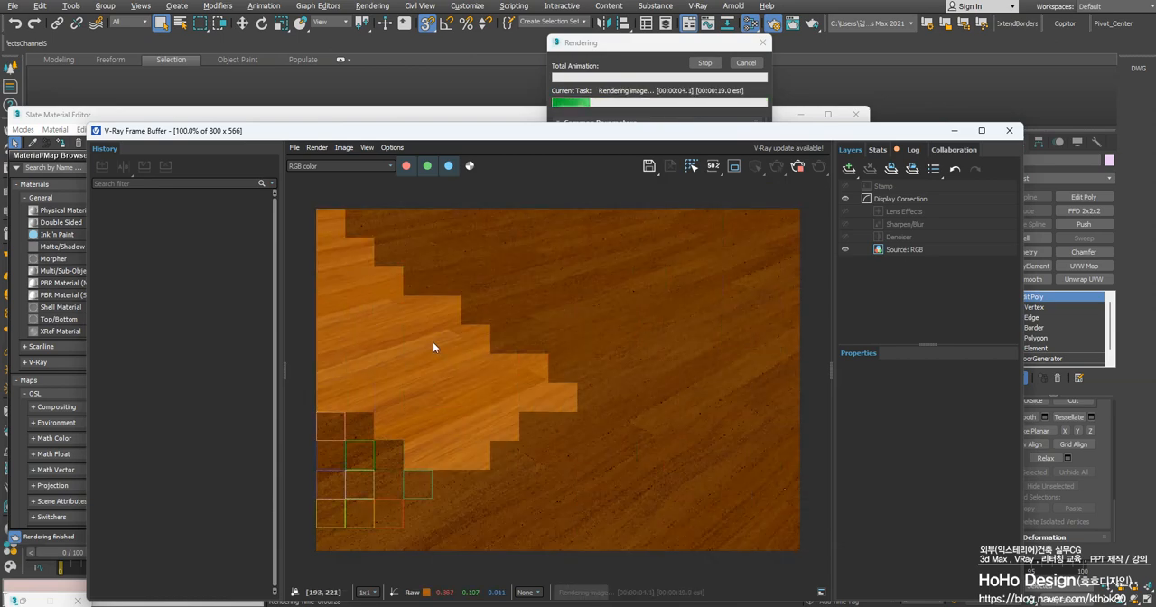
drag(619, 133, 814, 120)
key(Escape)
click(275, 123)
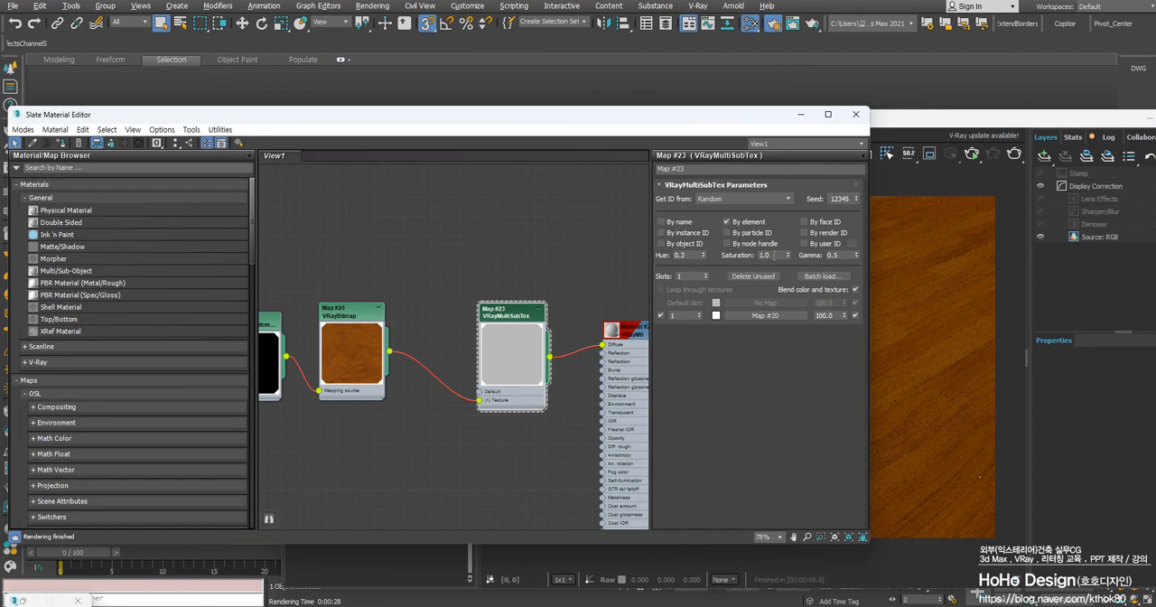
Set the VRayMultiSubTex random variation to hue 5.0, saturation 10.0 and gamma 5.0
click(764, 256)
text(5)
key(Return)
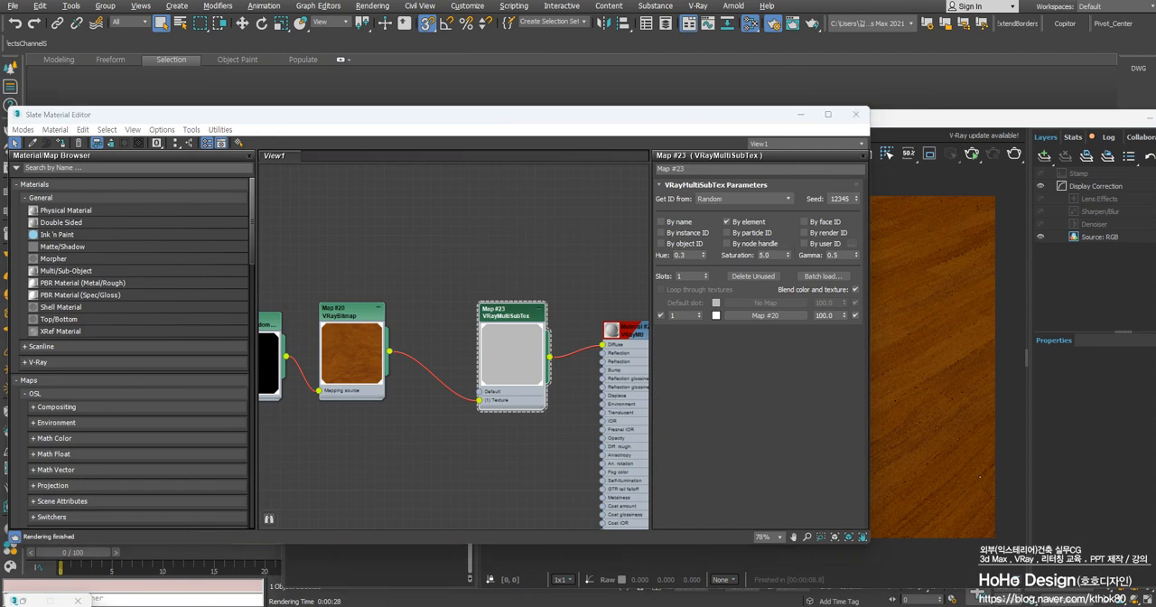
click(777, 256)
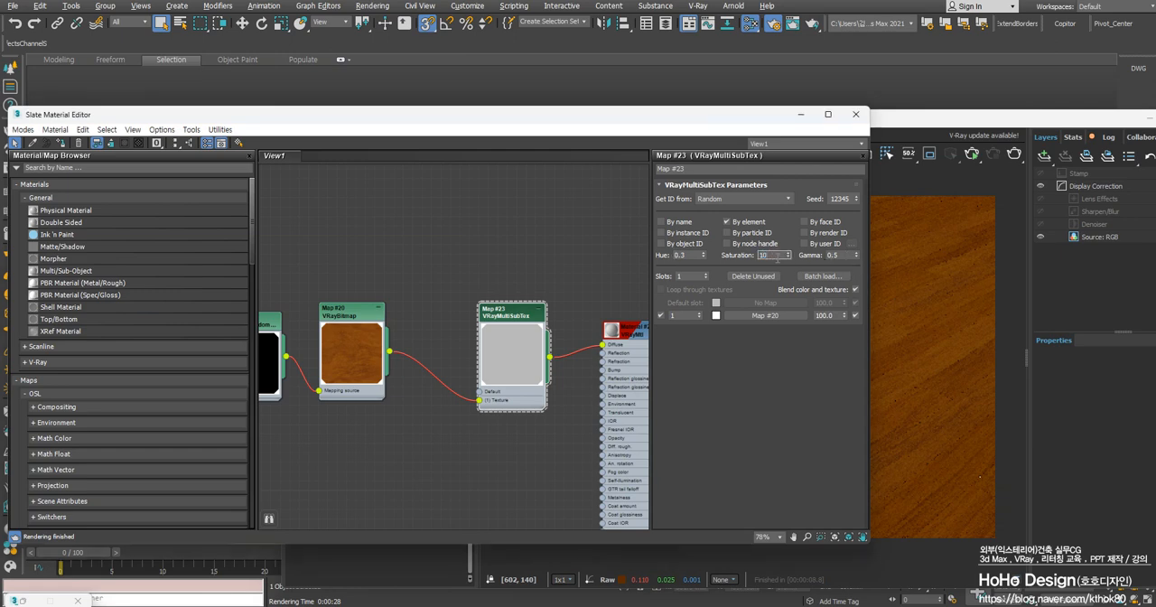
text(10)
key(Tab)
text(5)
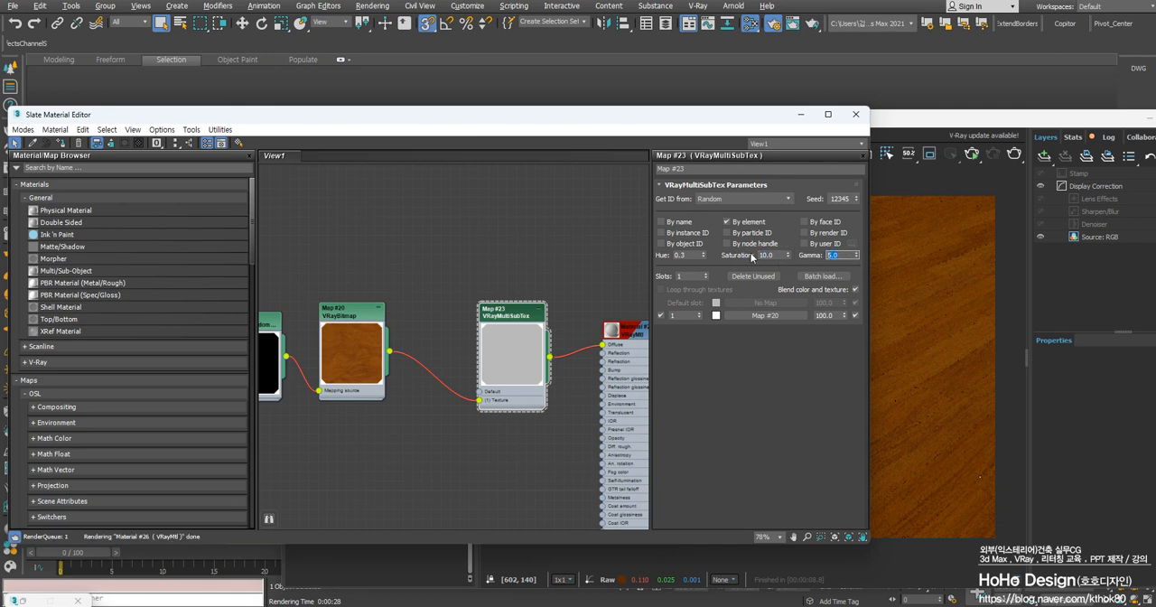
key(Tab)
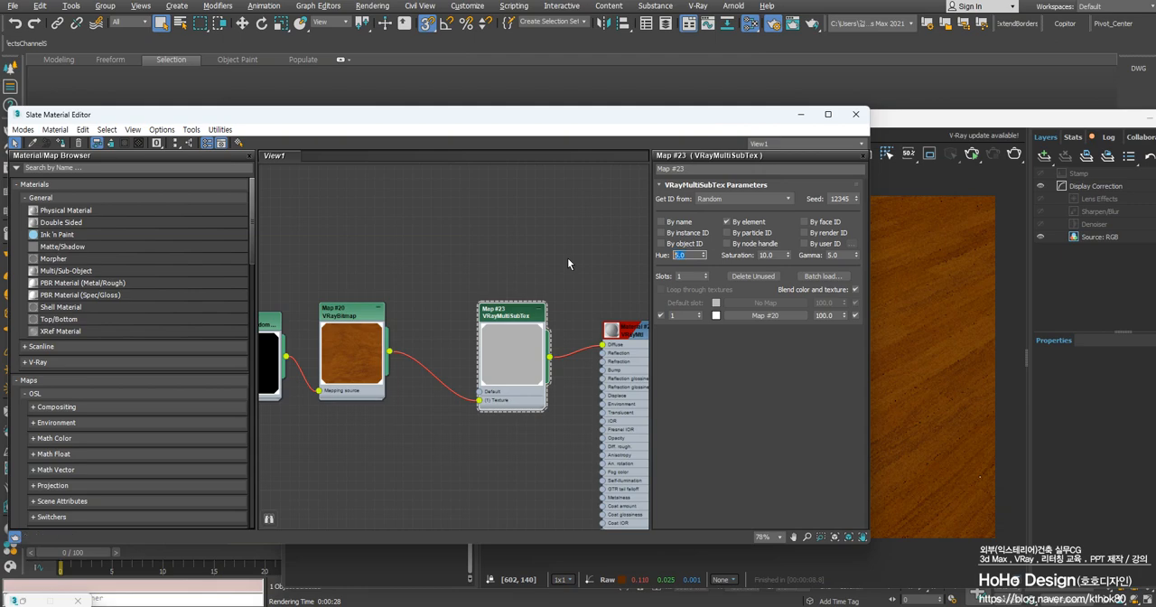
Render the floor to check the exaggerated per-board colour variation, then return to the material editor
click(915, 376)
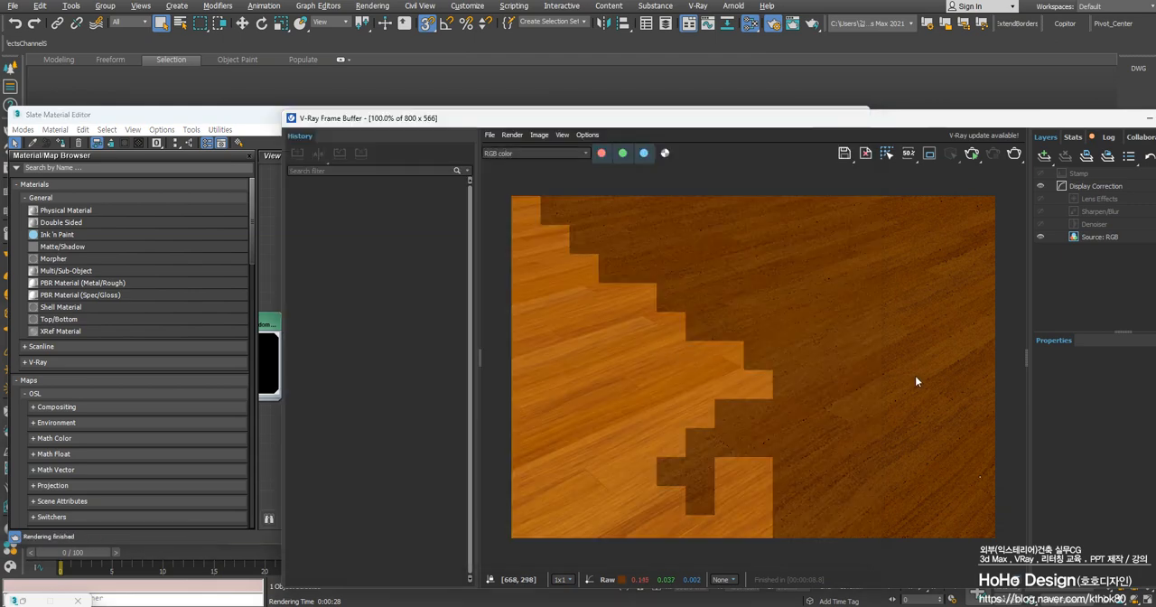
click(1013, 154)
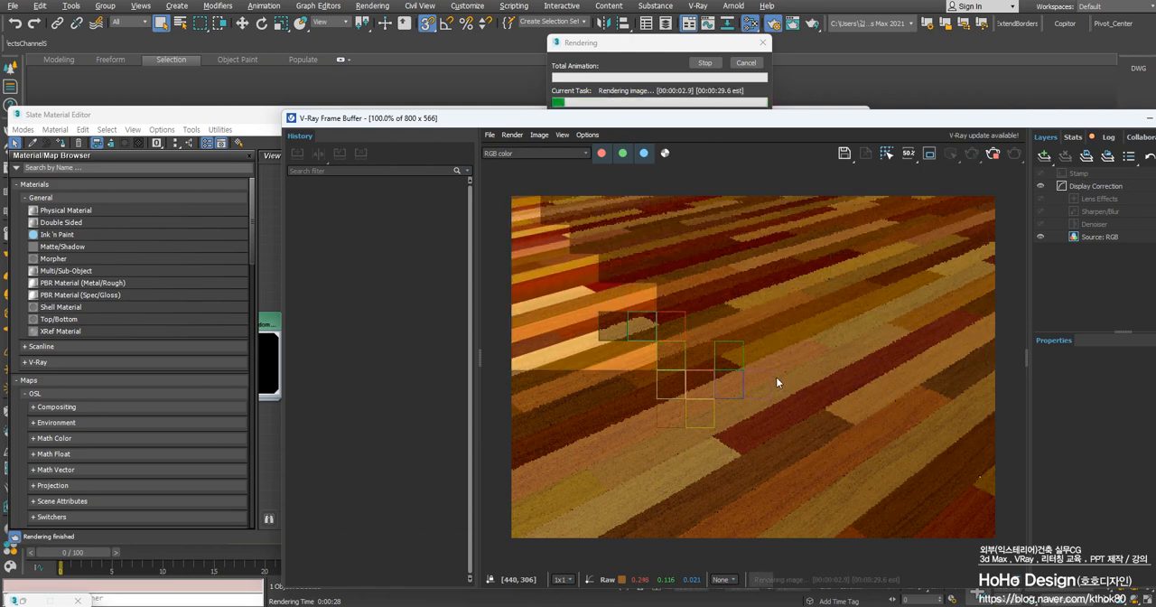
click(244, 123)
Set the VRayMultiSubTex variation to hue 1.0, saturation 5.0 and gamma 1.0, and render the floor again
click(688, 255)
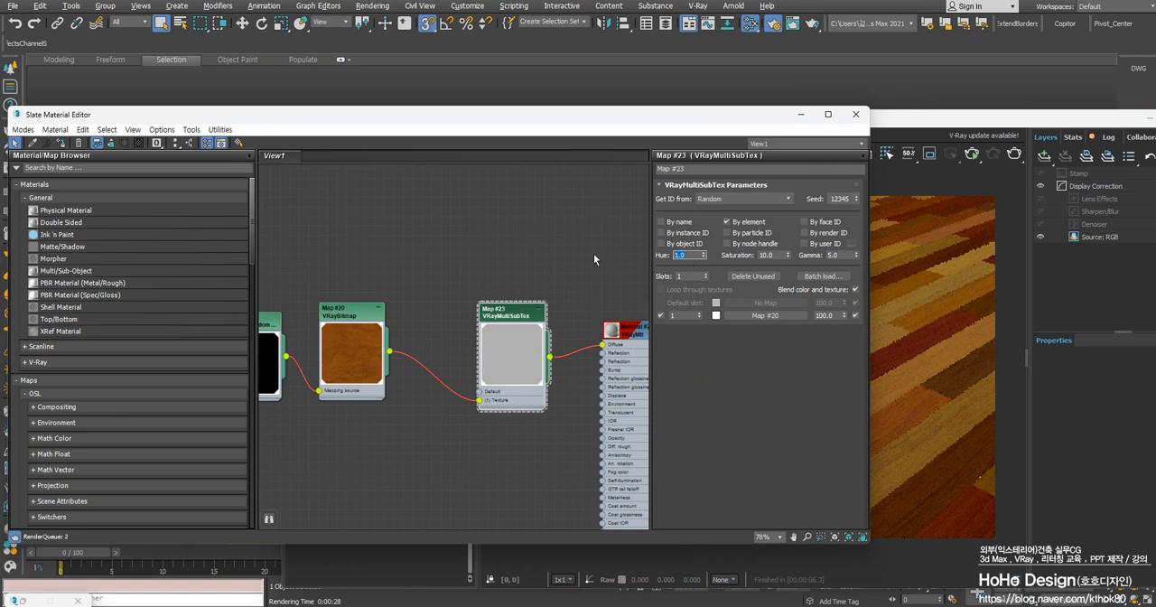
click(832, 256)
click(781, 256)
click(1012, 155)
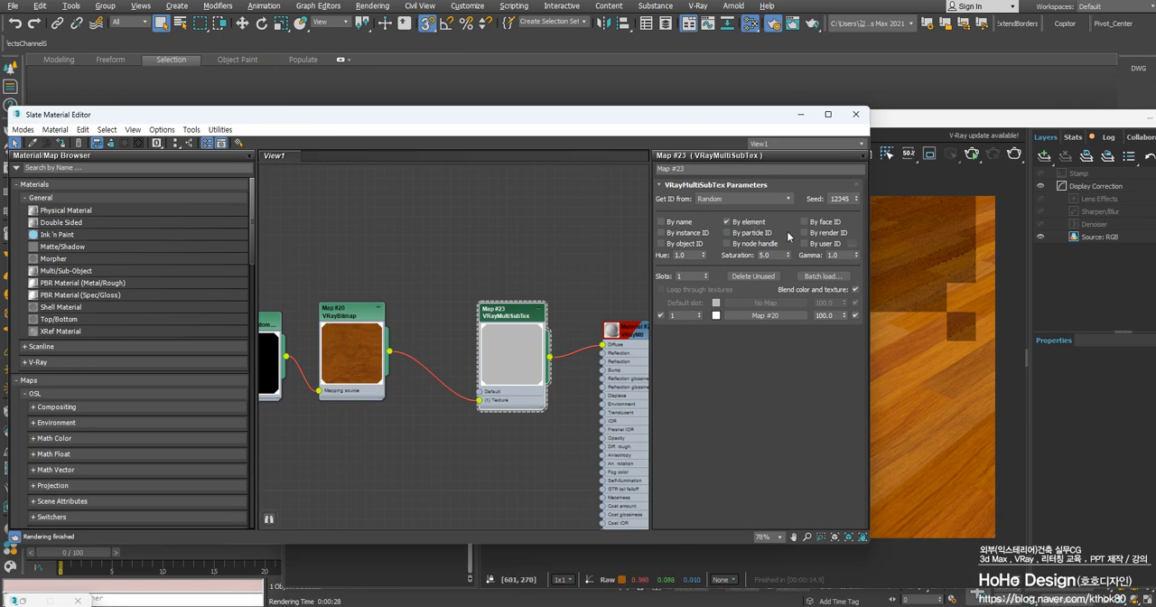
Change the VRayMultiSubTex random seed to 12391 and move the material editor clear of the rendered image
click(681, 254)
click(781, 256)
click(845, 256)
drag(748, 119, 636, 114)
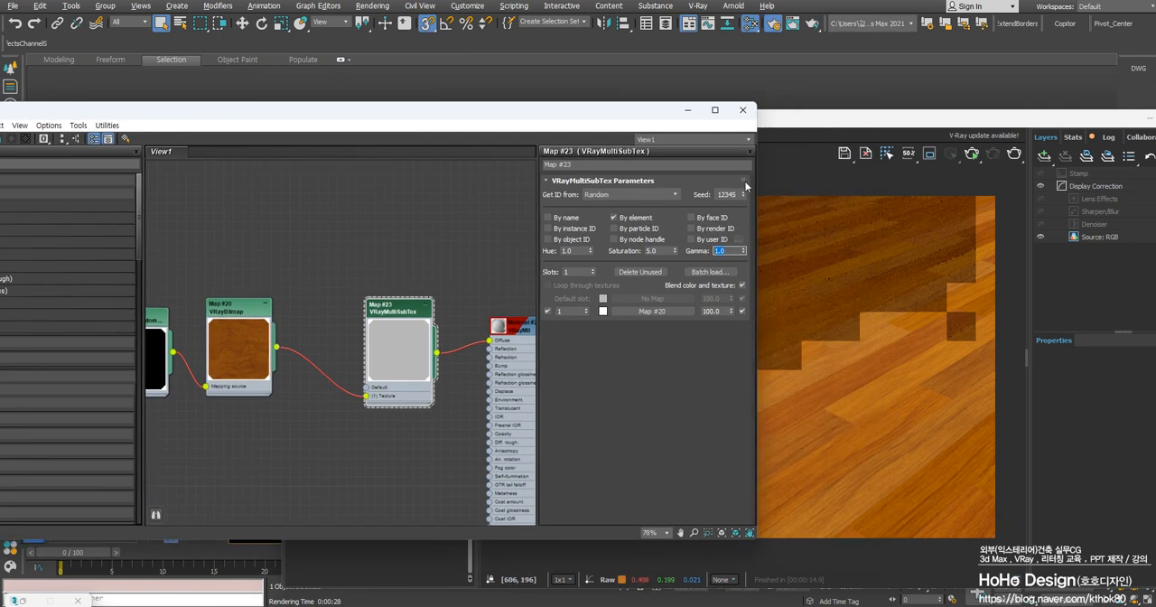
drag(744, 195, 743, 172)
drag(644, 114, 204, 131)
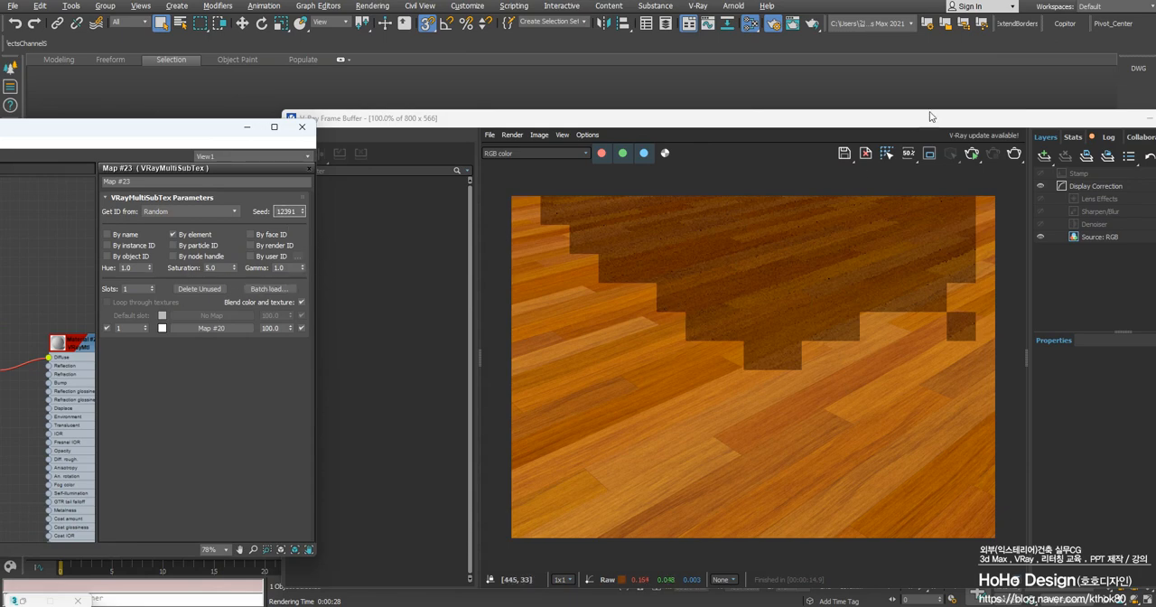
Render the floor to check the board colours with the new seed, stop the render, and bring the material editor back
click(989, 166)
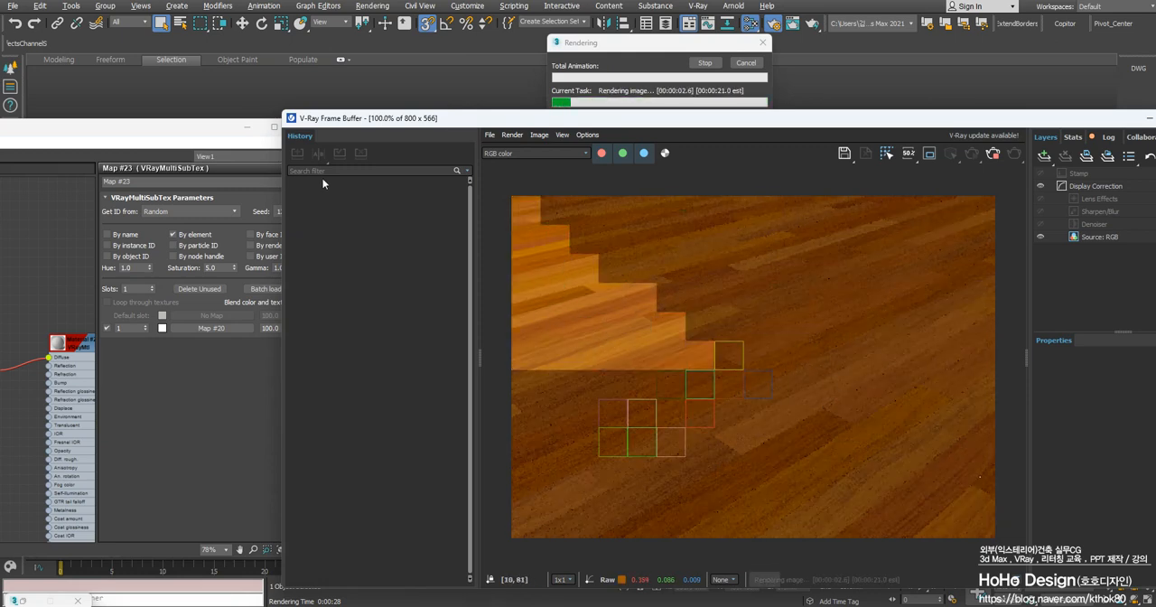
key(Escape)
drag(192, 130, 616, 123)
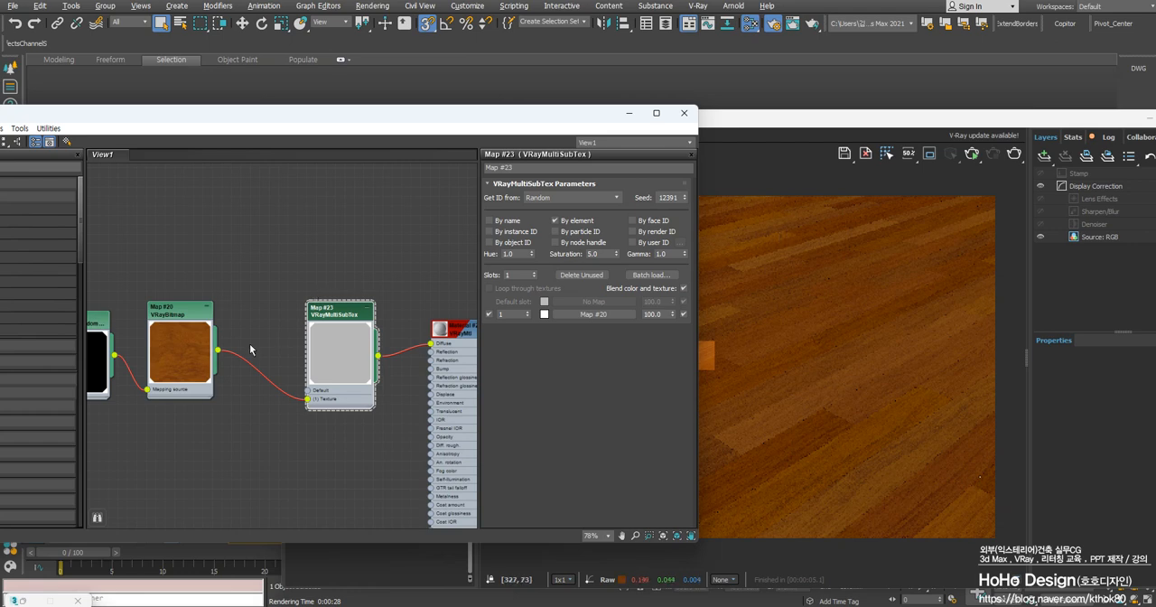
Move the unconnected Bitmap node away from the floor material's nodes and widen the material editor window
middle_drag(250, 350, 337, 341)
middle_drag(425, 342, 407, 314)
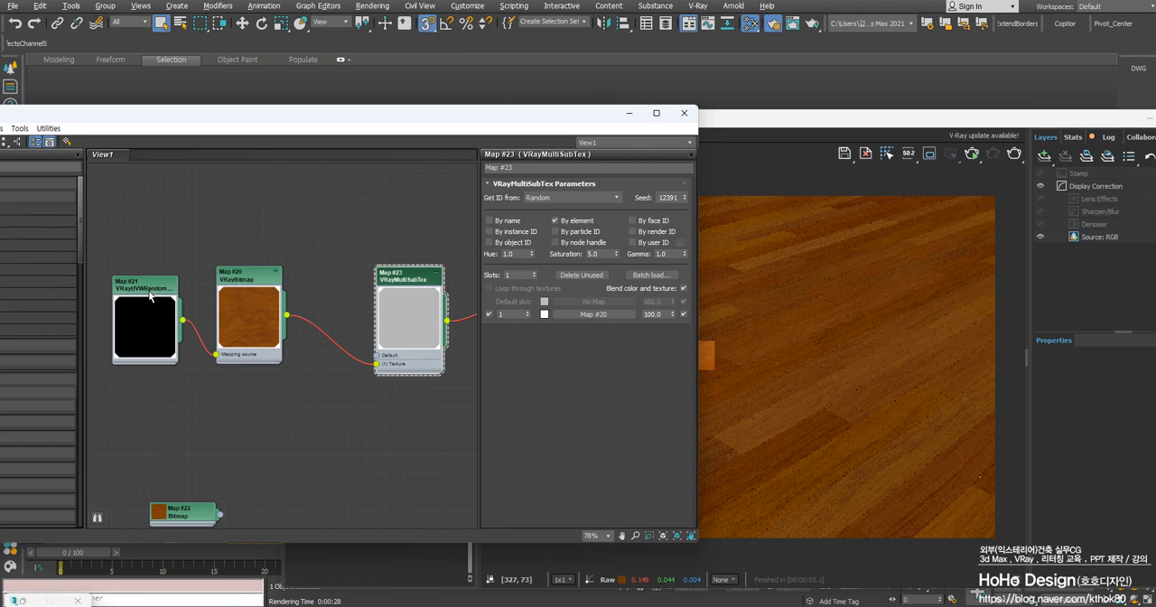
middle_drag(309, 332, 275, 293)
scroll(274, 308, down, 4)
scroll(407, 333, up, 3)
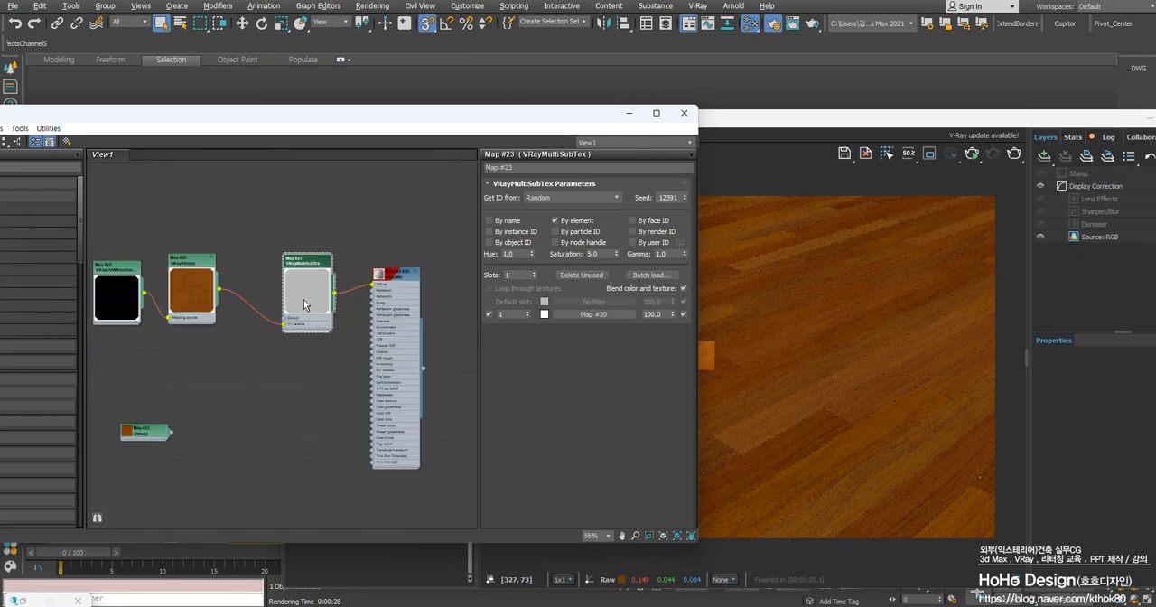
drag(152, 434, 91, 466)
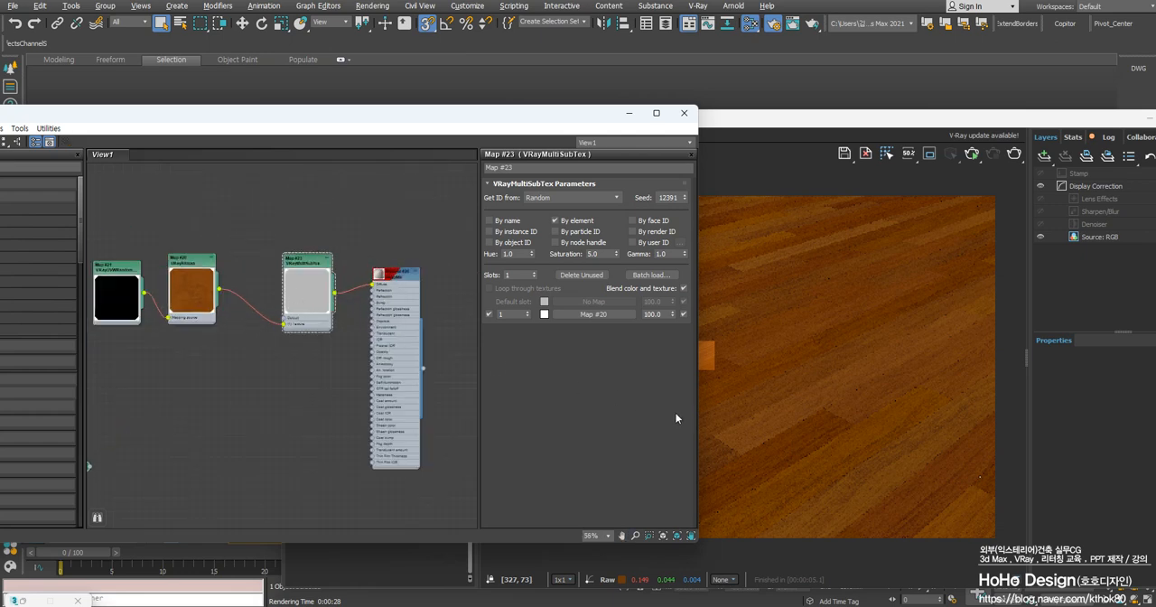
drag(699, 416, 876, 416)
middle_drag(296, 350, 441, 365)
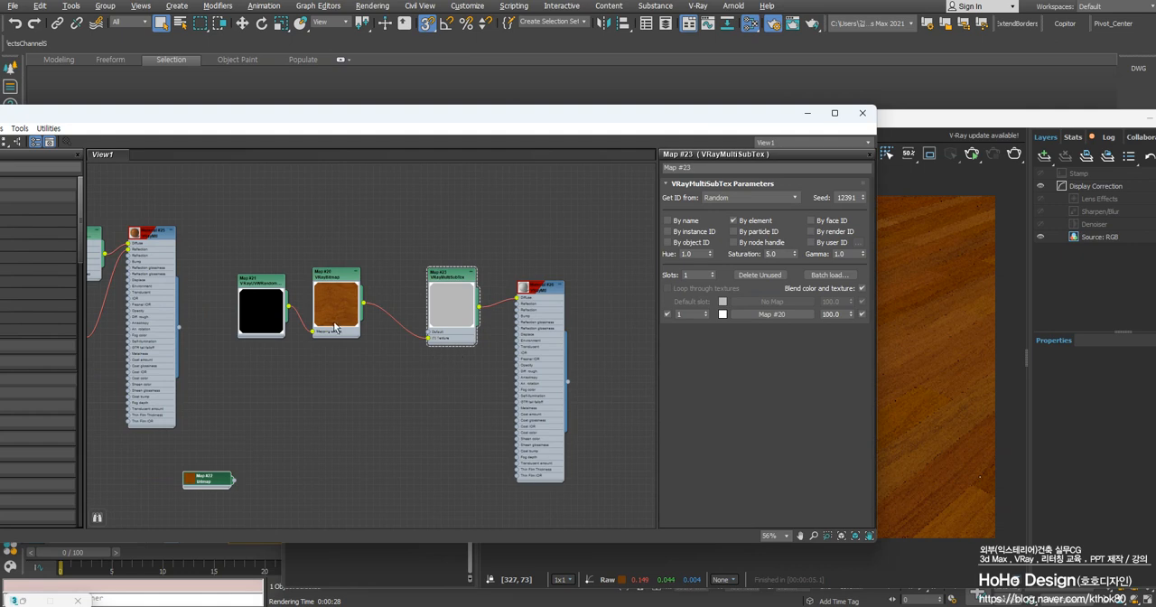
scroll(334, 327, up, 5)
Duplicate the wood VRayBitmap below the original, disconnect the copy's mapping source, and place the VRayUVWRandomizer back beside the original
click(328, 222)
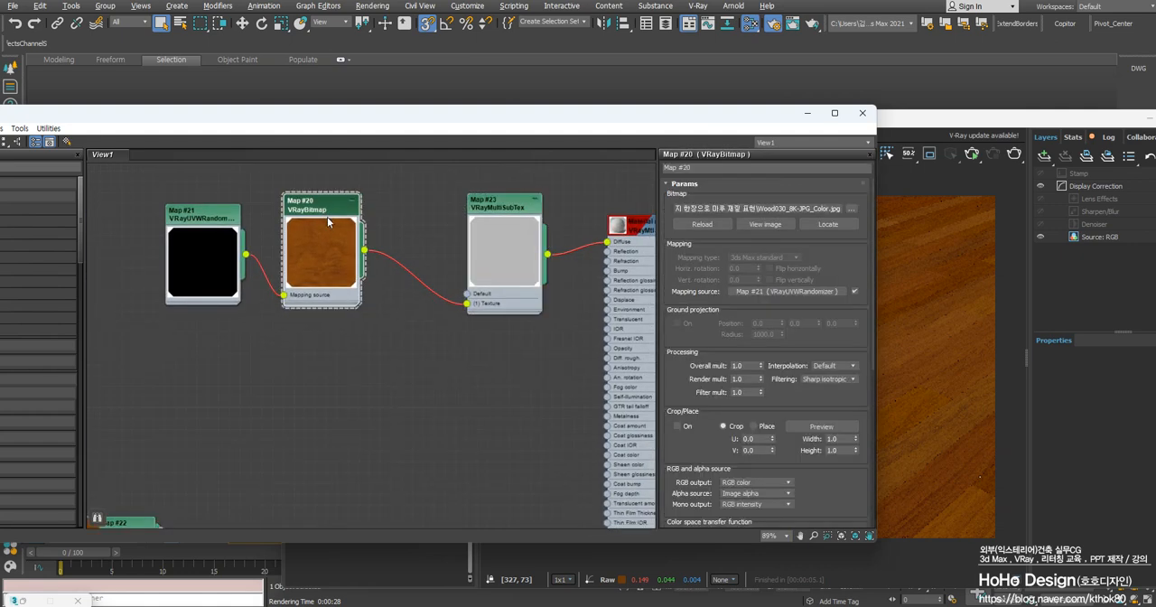
middle_drag(344, 353, 320, 329)
shift+drag(313, 177, 352, 350)
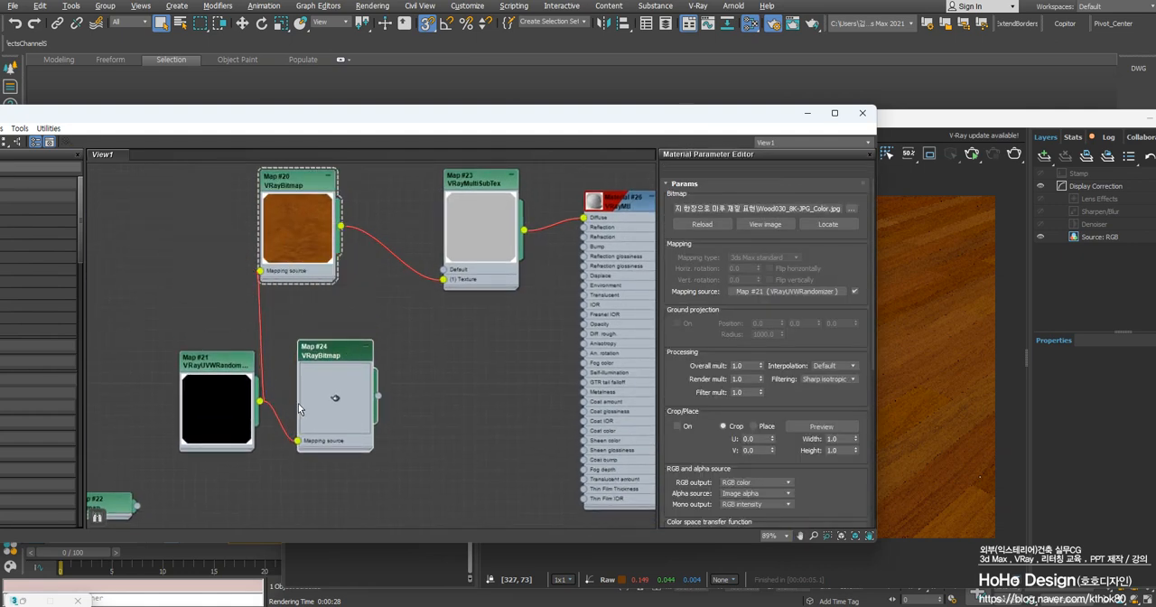
drag(303, 443, 293, 445)
drag(221, 361, 168, 189)
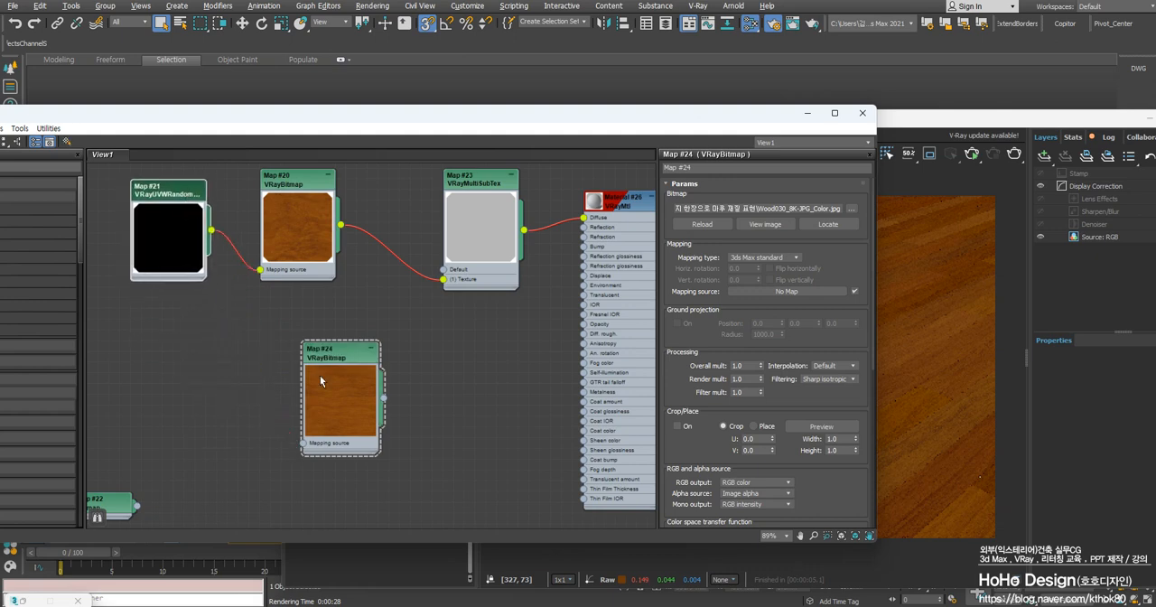
Connect the copied VRayBitmap to a new Color Correction map and set its saturation to -100
drag(349, 378, 419, 422)
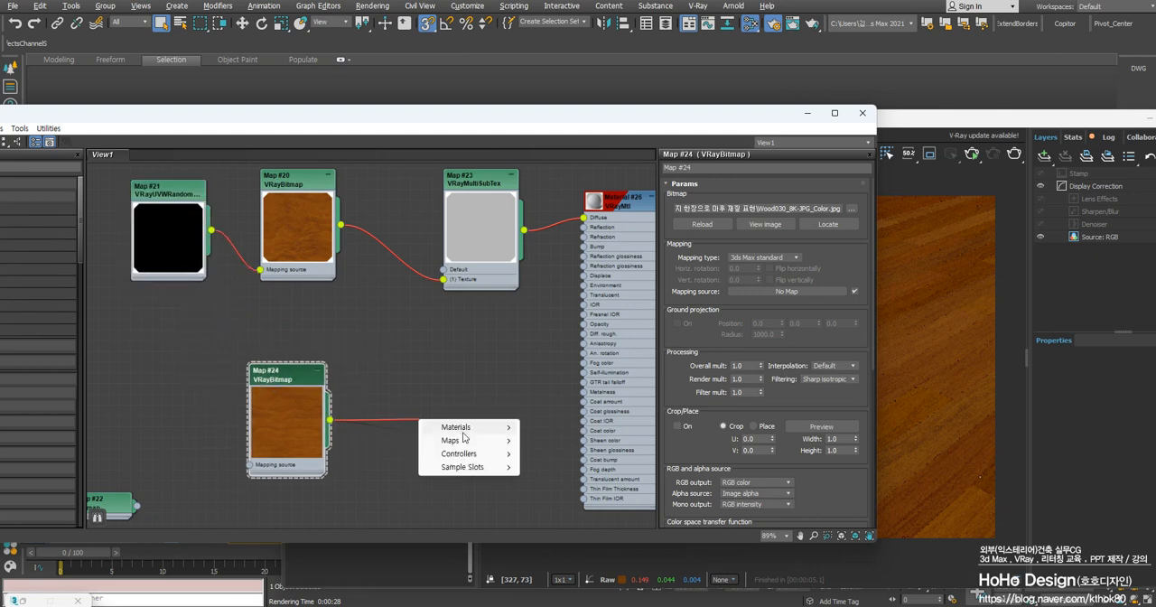
mouse_move(462, 440)
mouse_move(554, 457)
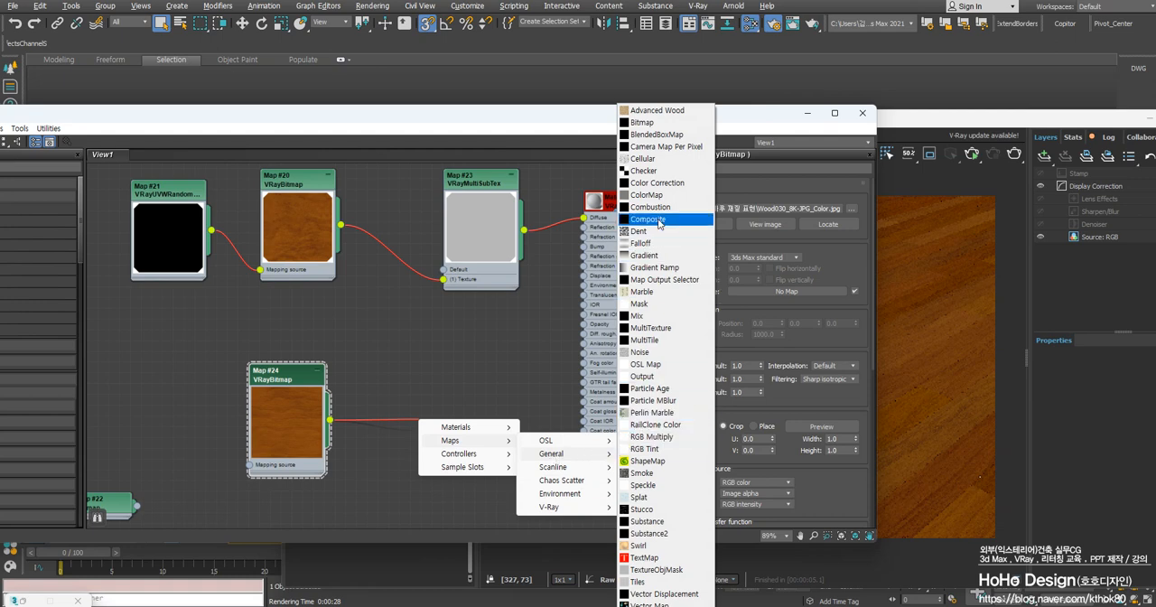
click(657, 183)
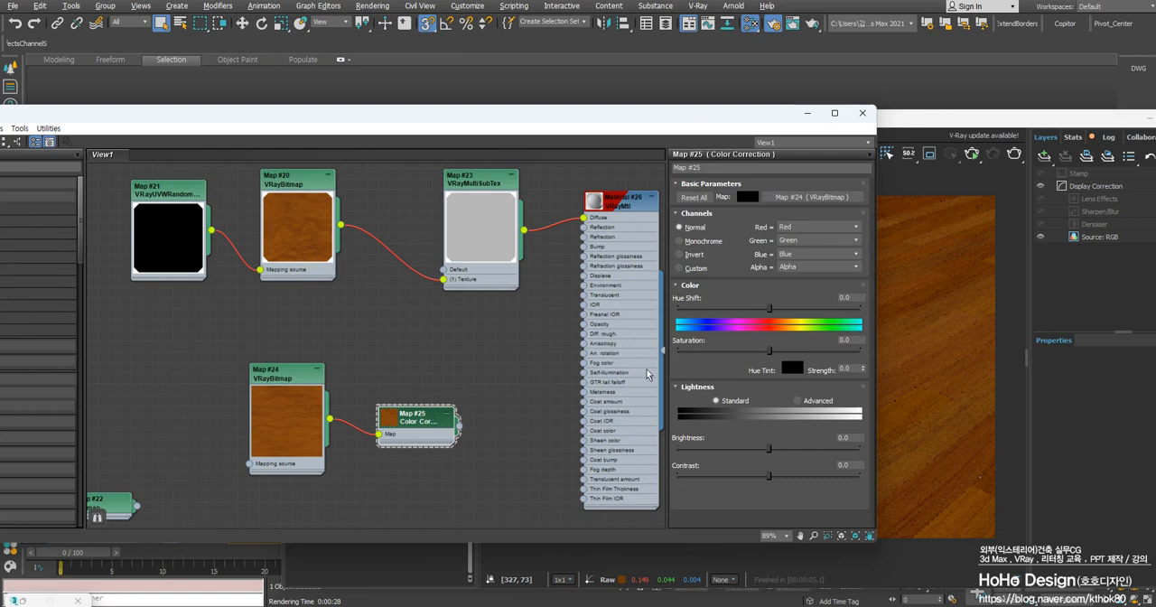
drag(769, 352, 665, 350)
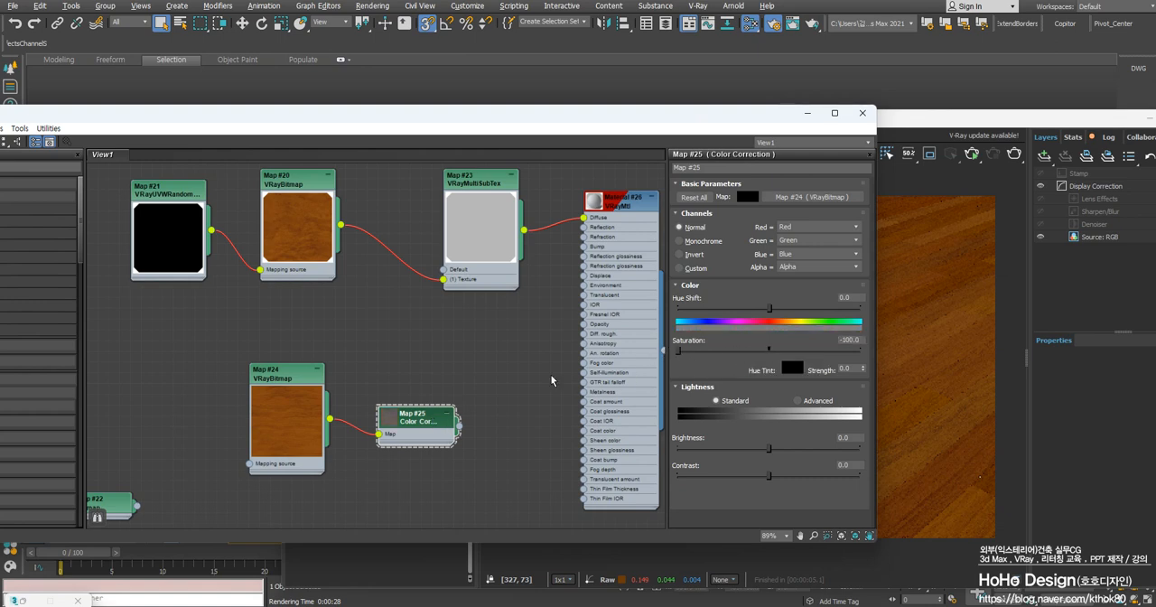
Enlarge the Color Correction node's preview and line the node up beside the copied VRayBitmap
double_click(395, 420)
drag(397, 419, 405, 368)
drag(296, 338, 287, 381)
scroll(398, 432, up, 5)
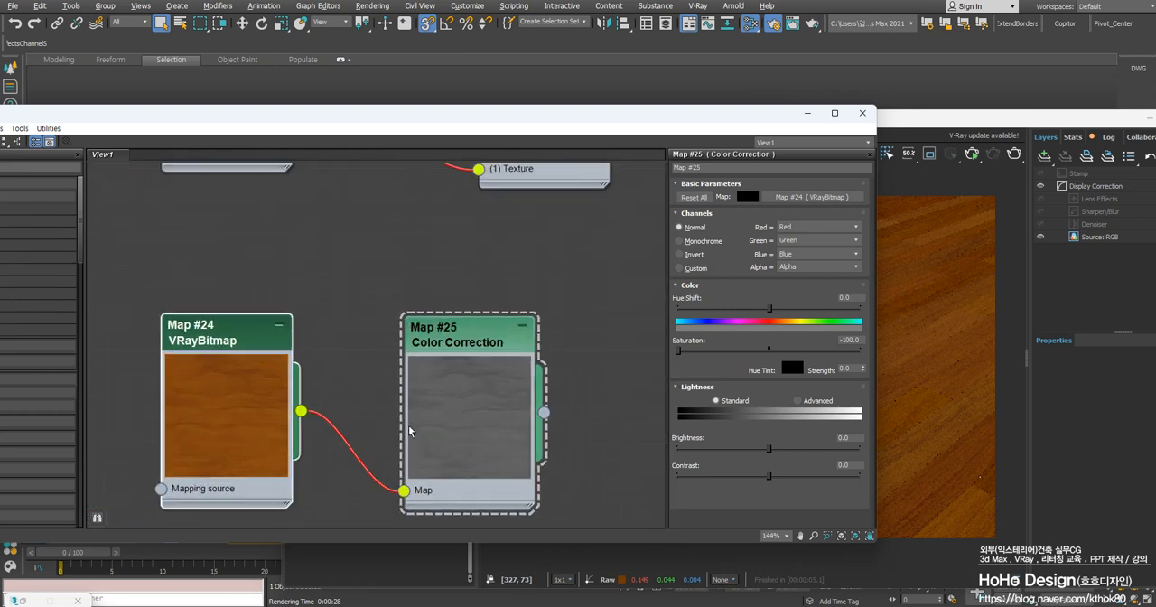
scroll(409, 430, down, 1)
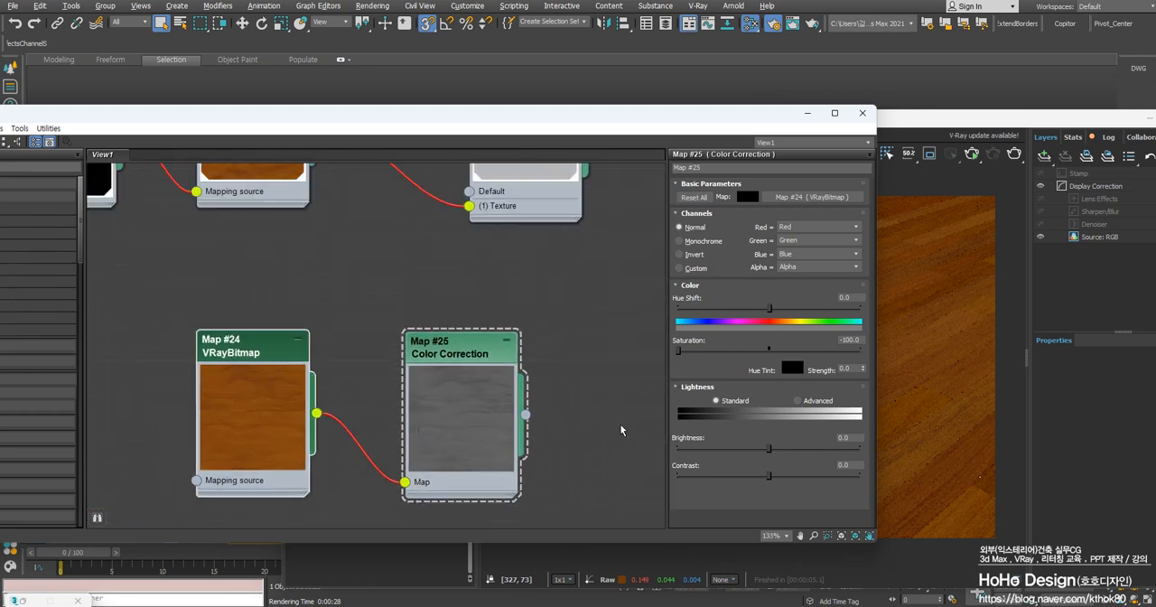
Switch the Color Correction lightness to Advanced and set the RGB gamma/contrast to 2.2
click(798, 400)
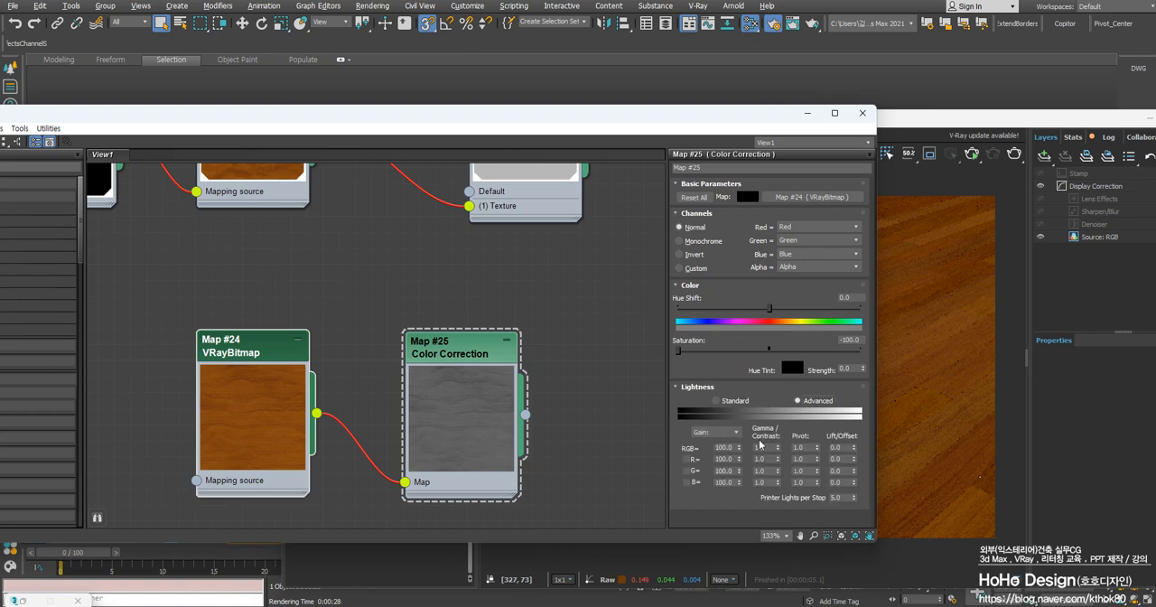
double_click(764, 447)
text(2.2)
key(Return)
scroll(473, 425, up, 3)
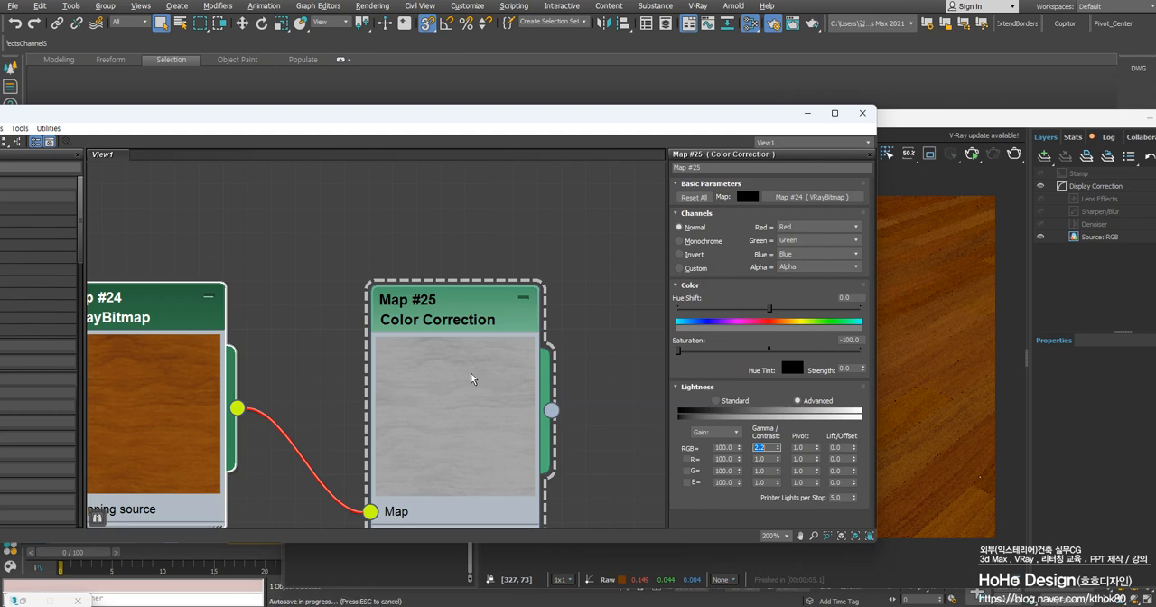
Try an RGB gain of 200 in the Color Correction map, then set it to 120
double_click(733, 450)
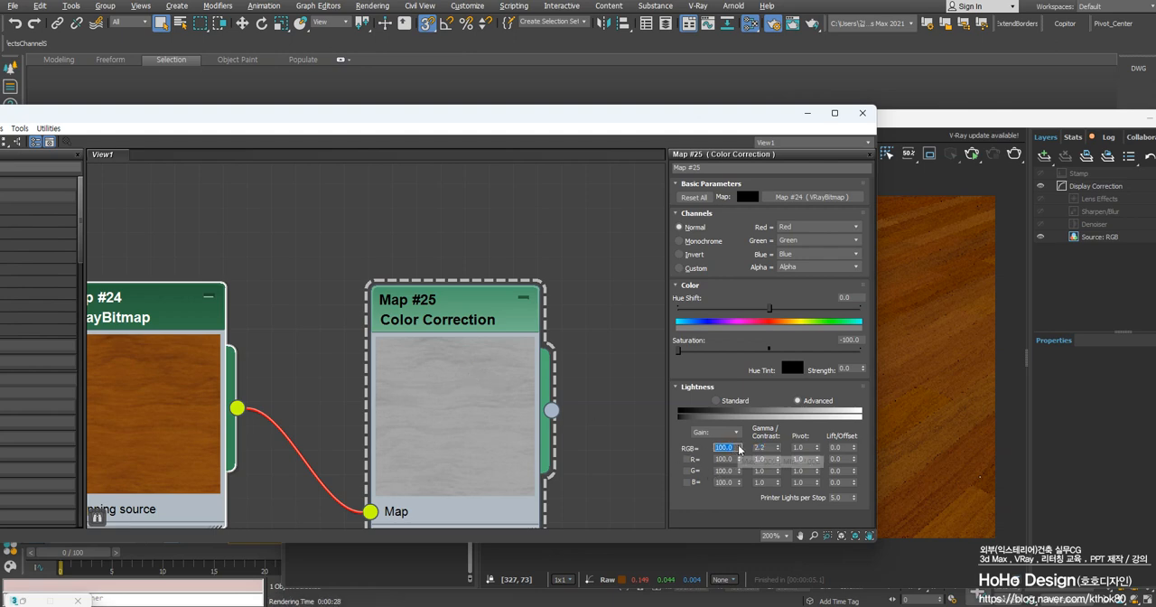
drag(739, 449, 743, 435)
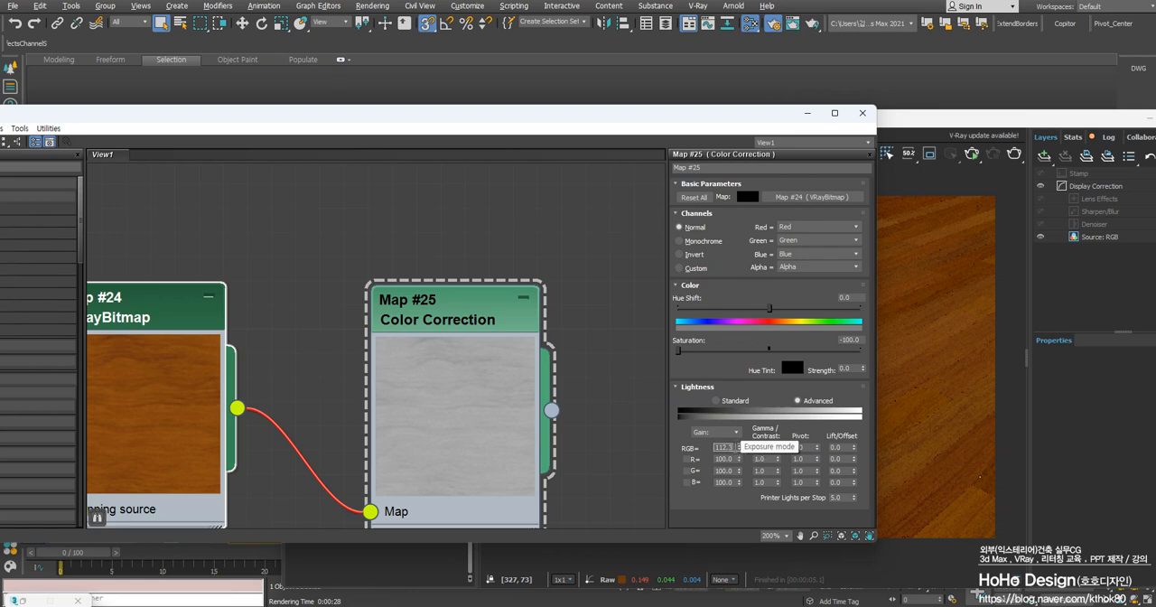
text(2)
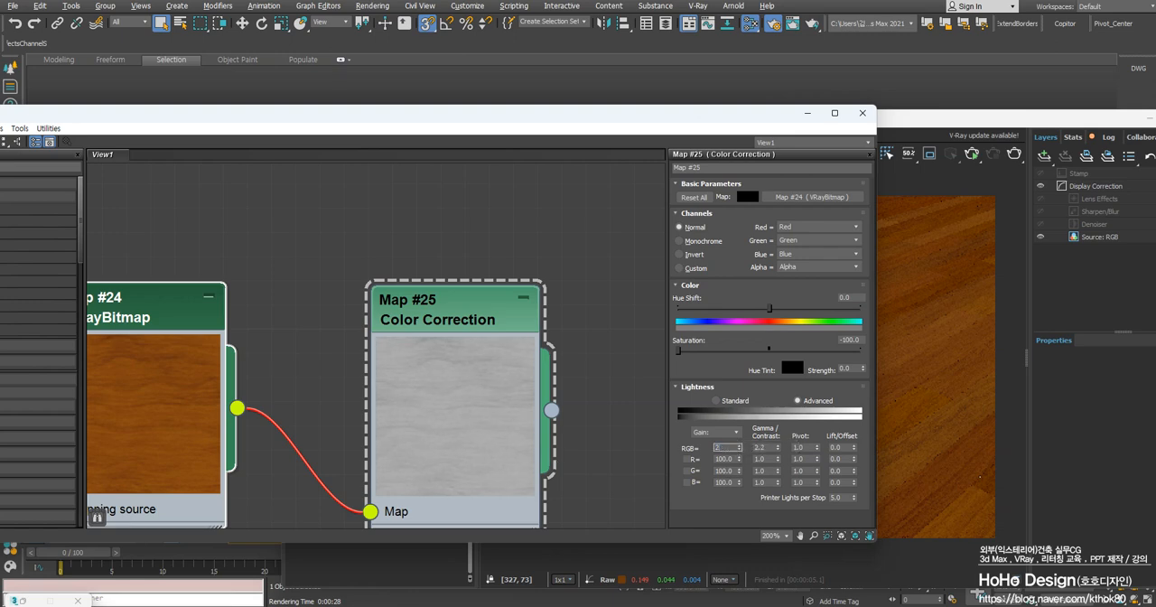
text(00)
key(Return)
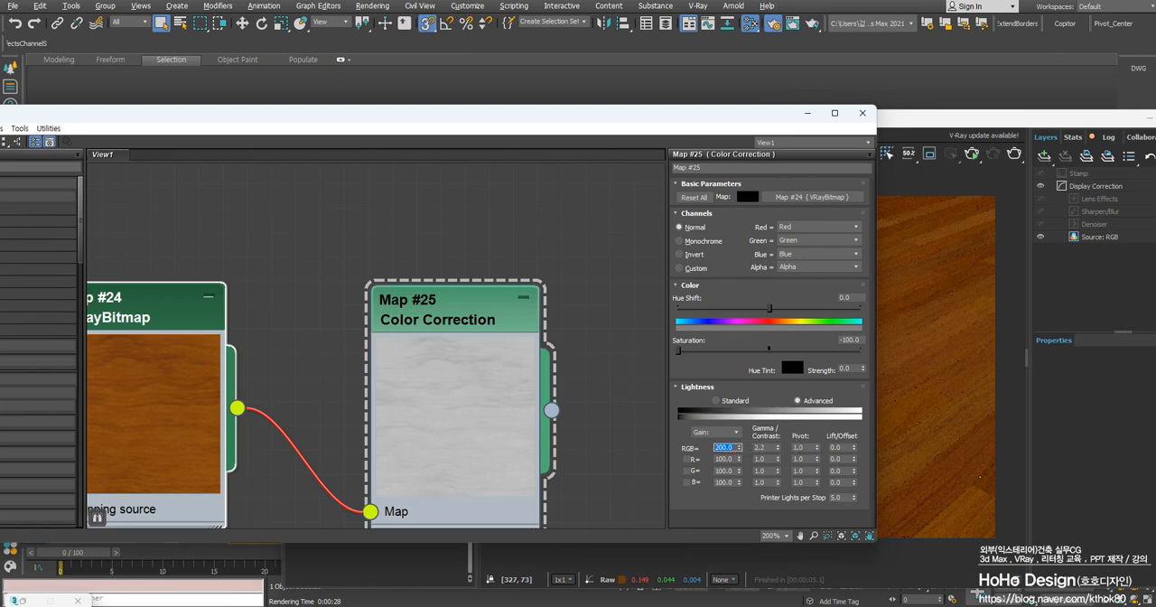
key(Return)
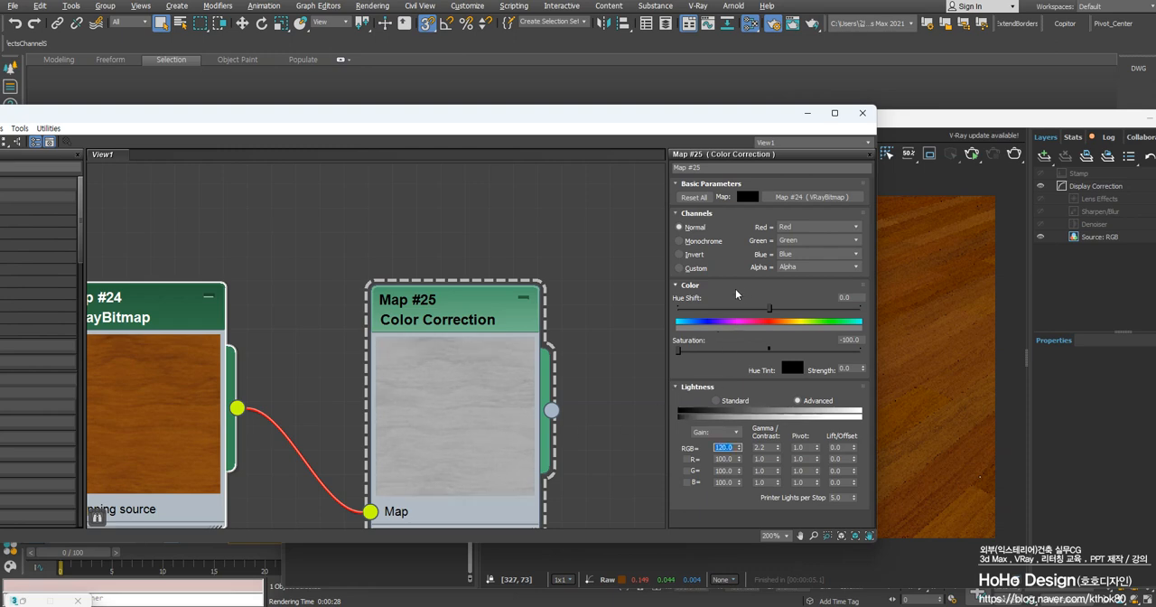
Open the floor's VRayMtl parameters and set its reflection colour to a neutral grey of 97
scroll(442, 343, down, 8)
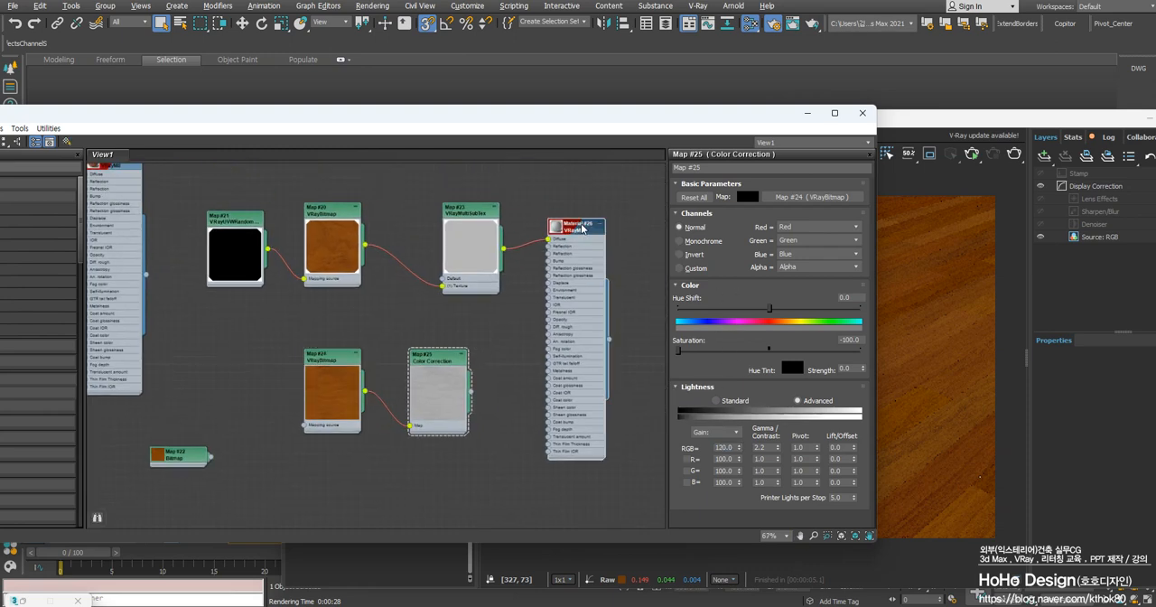
double_click(582, 228)
click(730, 230)
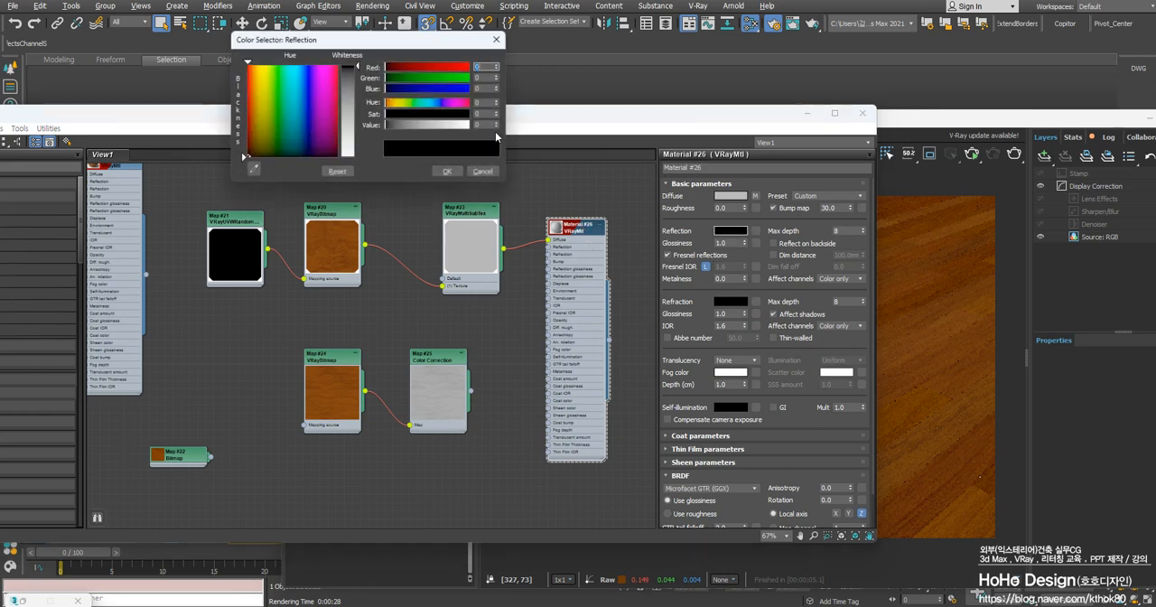
click(359, 99)
drag(359, 101, 357, 101)
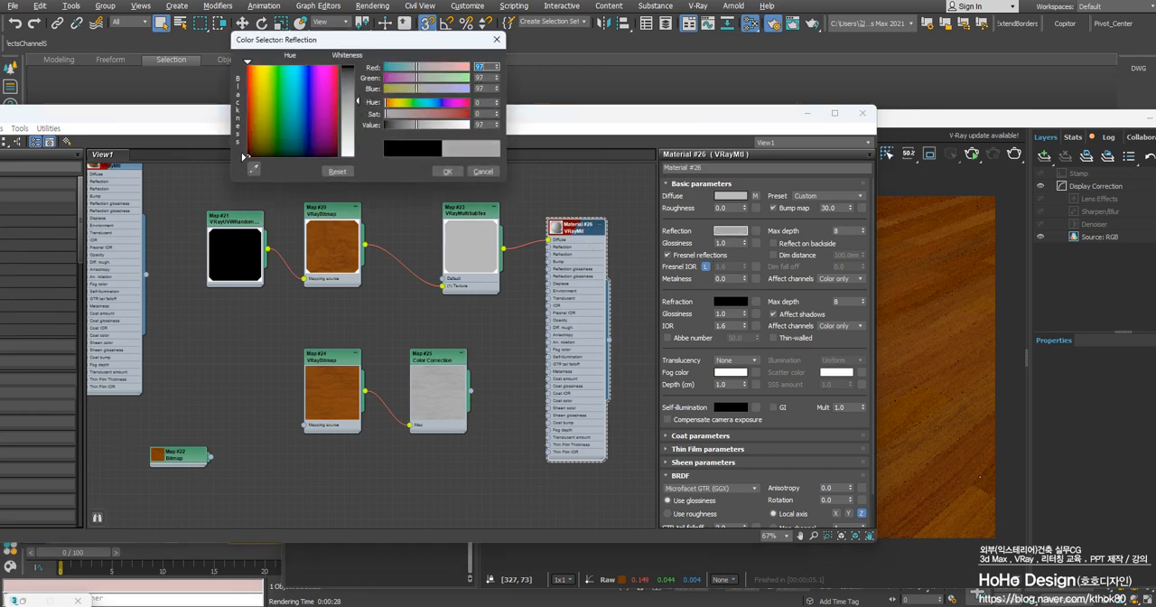
click(445, 171)
Connect the Color Correction map to the VRayMtl's reflection glossiness as an instance
scroll(416, 392, up, 3)
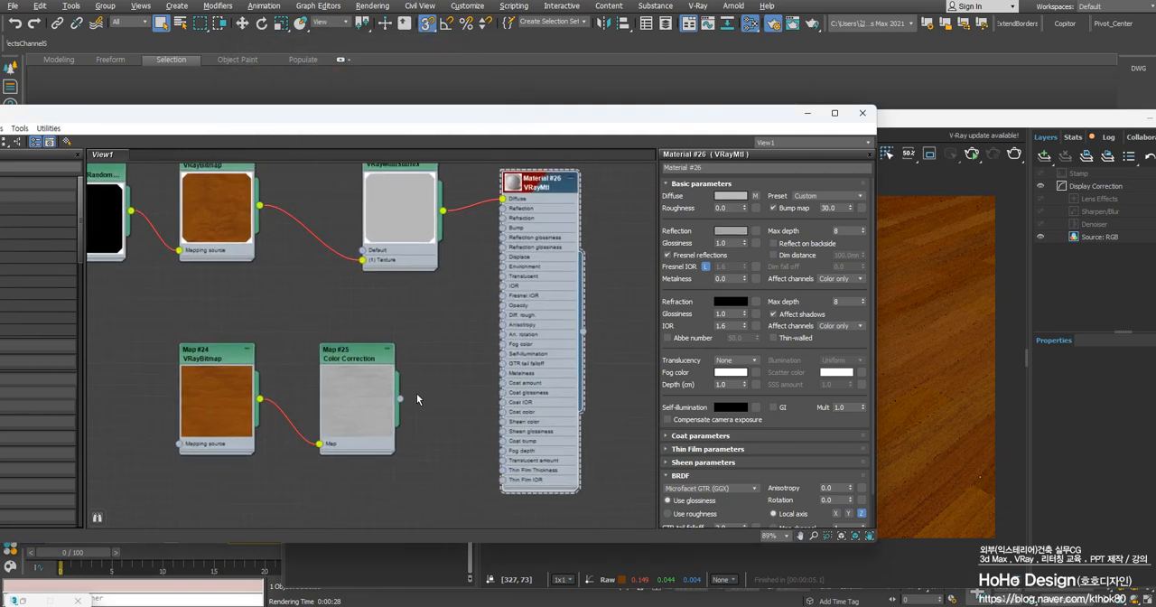
scroll(389, 407, up, 2)
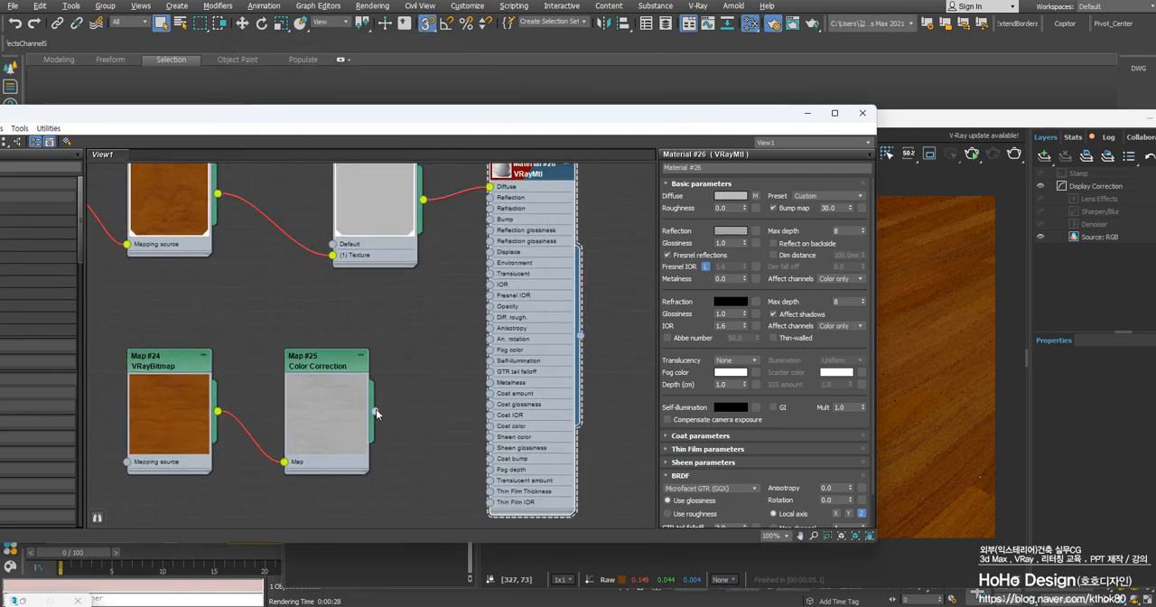
drag(376, 411, 759, 246)
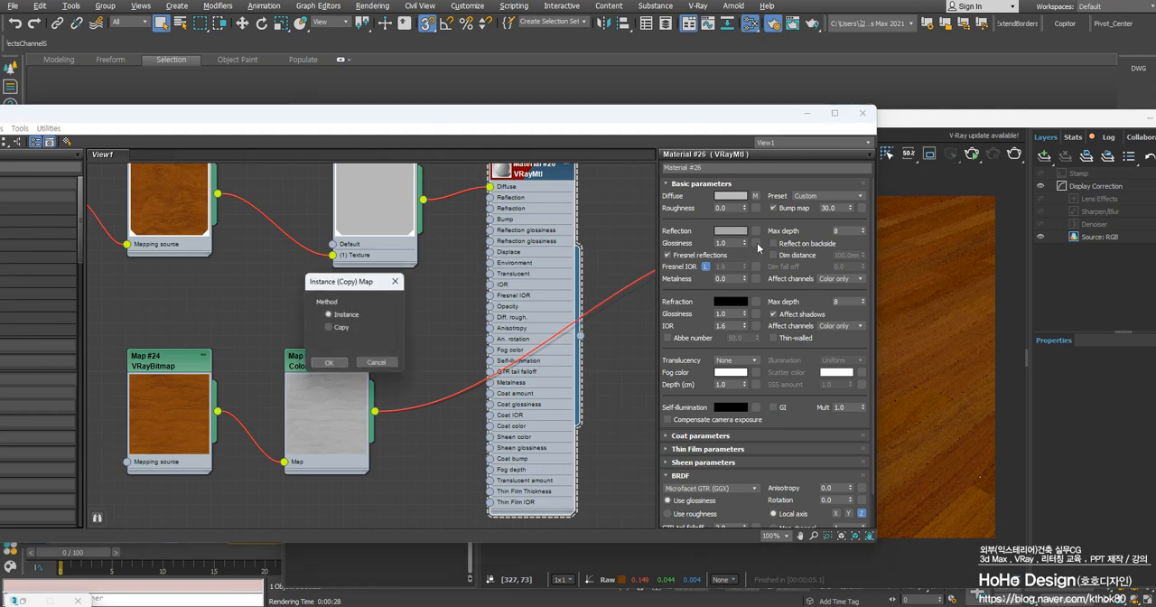
click(328, 363)
middle_drag(455, 275, 492, 329)
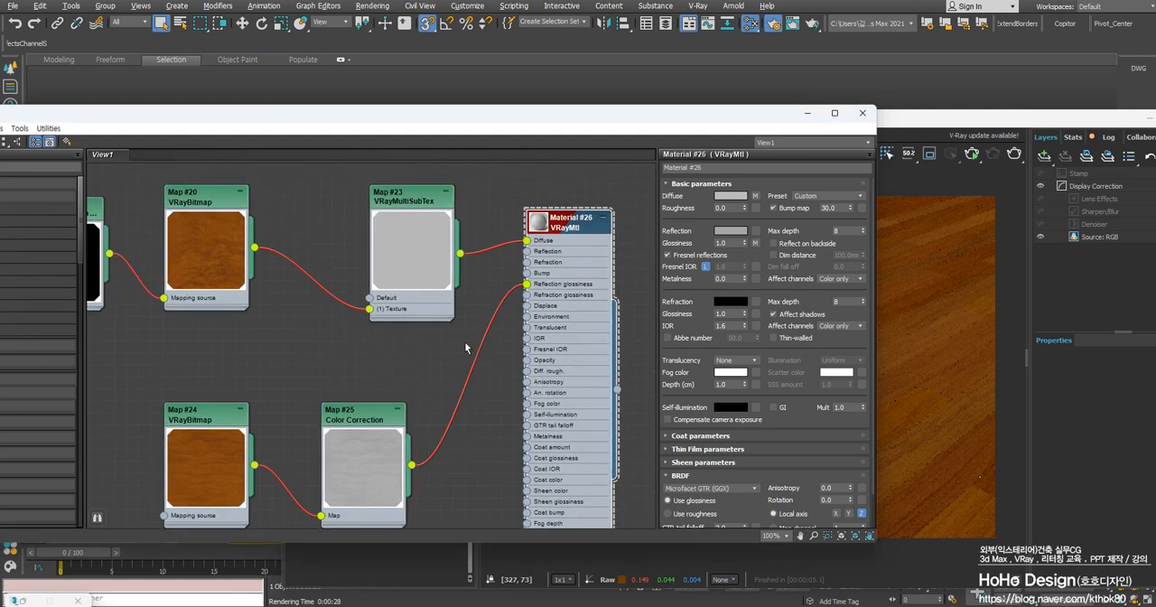
Set the VRayMtl's reflection colour to a neutral grey of 122 and render the floor
click(729, 231)
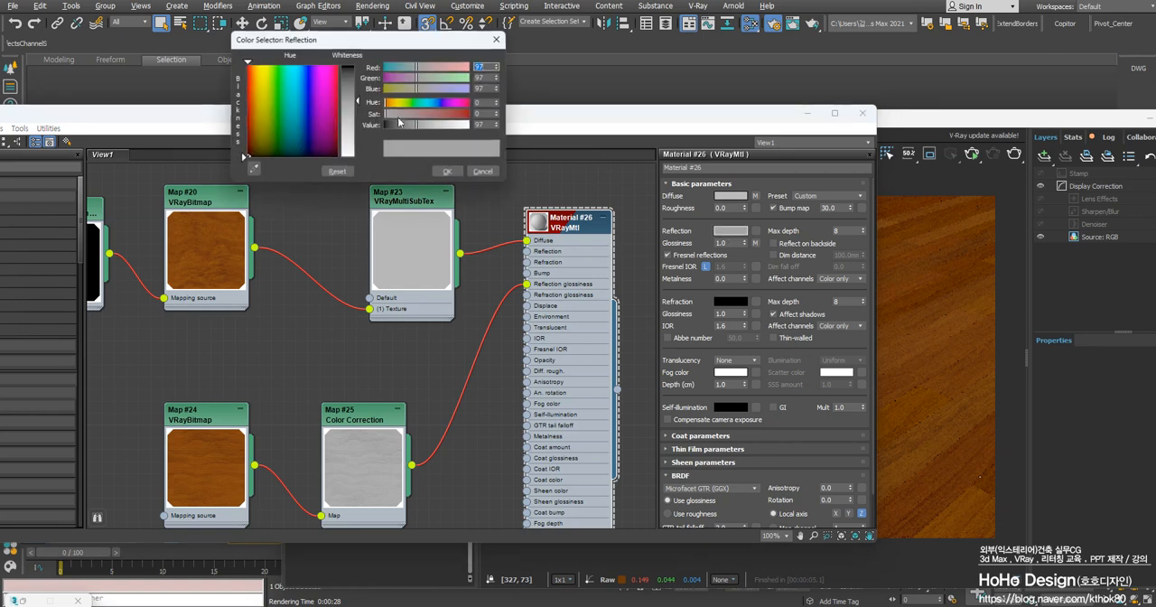
click(444, 171)
click(807, 113)
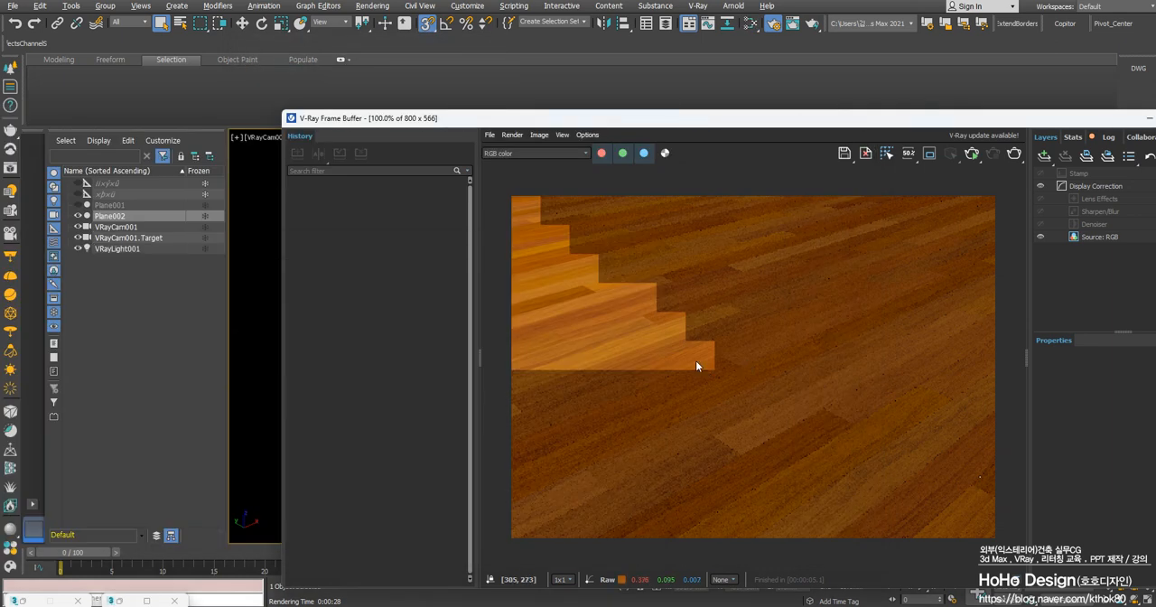
click(1014, 153)
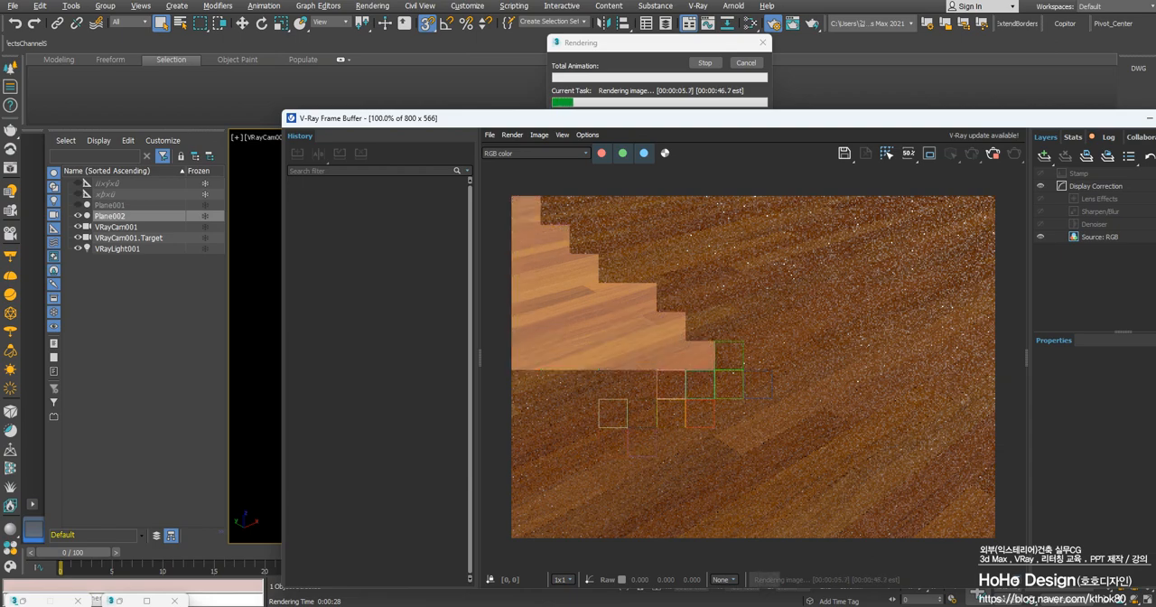
Examine the rendered planks up close and at full view to judge the surface reflections
scroll(664, 427, up, 4)
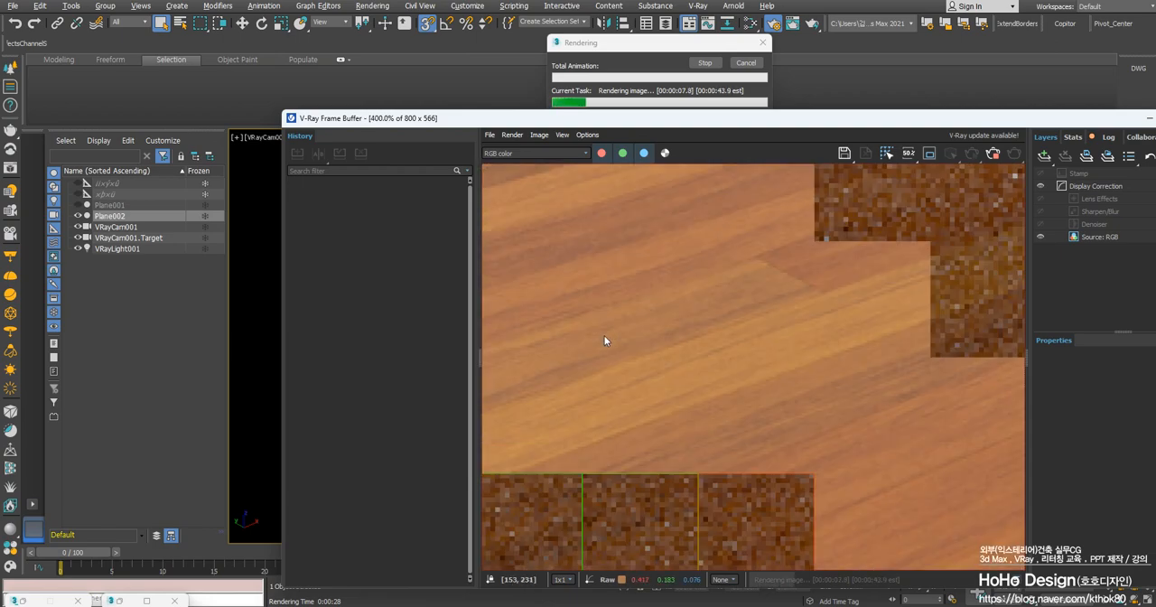
scroll(699, 346, down, 1)
scroll(703, 347, down, 1)
scroll(660, 382, up, 1)
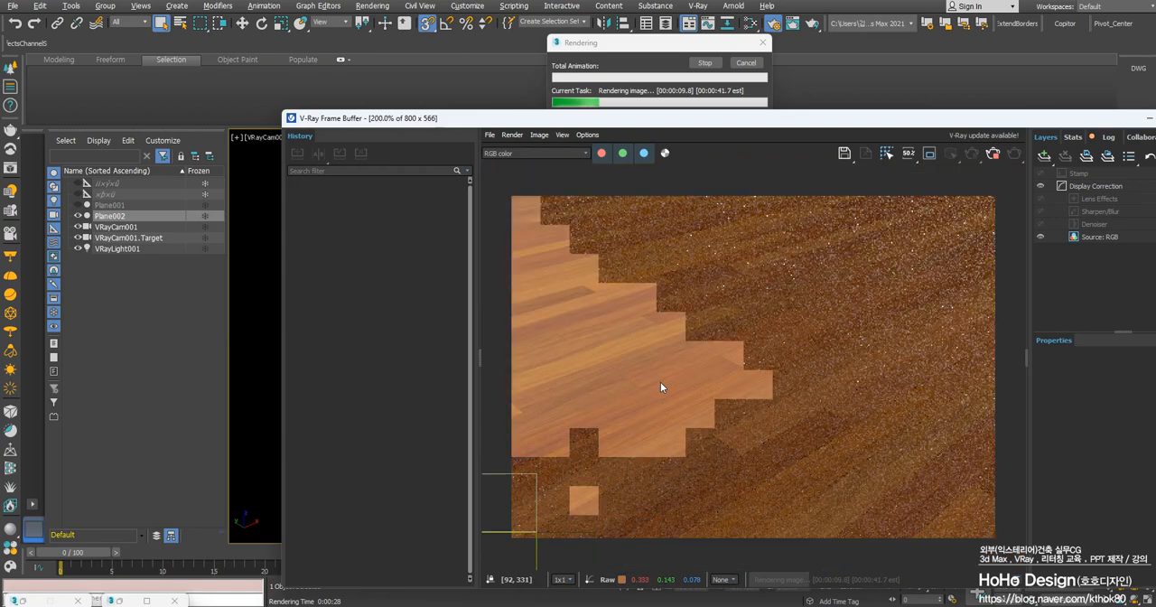
scroll(660, 383, up, 1)
scroll(660, 383, down, 3)
scroll(660, 383, up, 1)
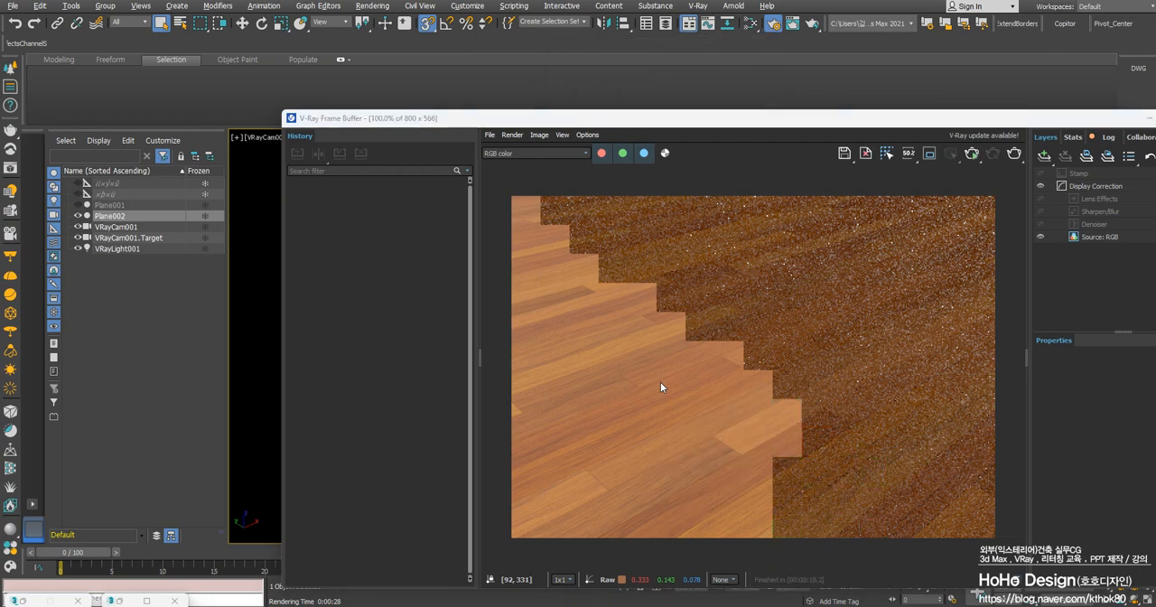
Set the VRayMtl's reflection colour to pure white (255) and render the floor again
key(m)
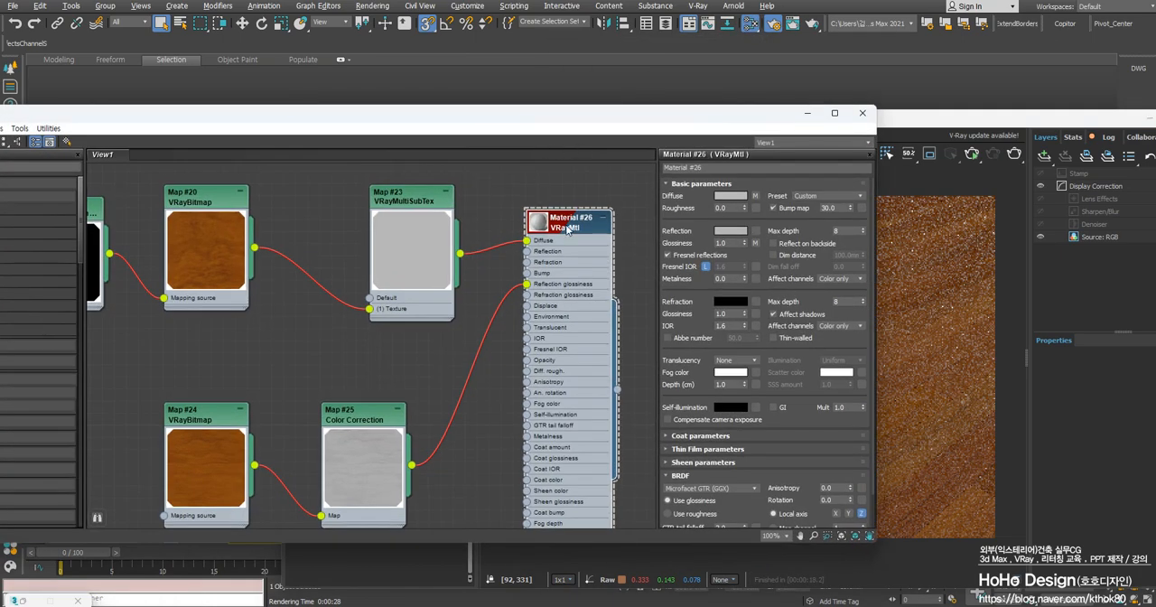
click(724, 235)
drag(343, 123, 363, 166)
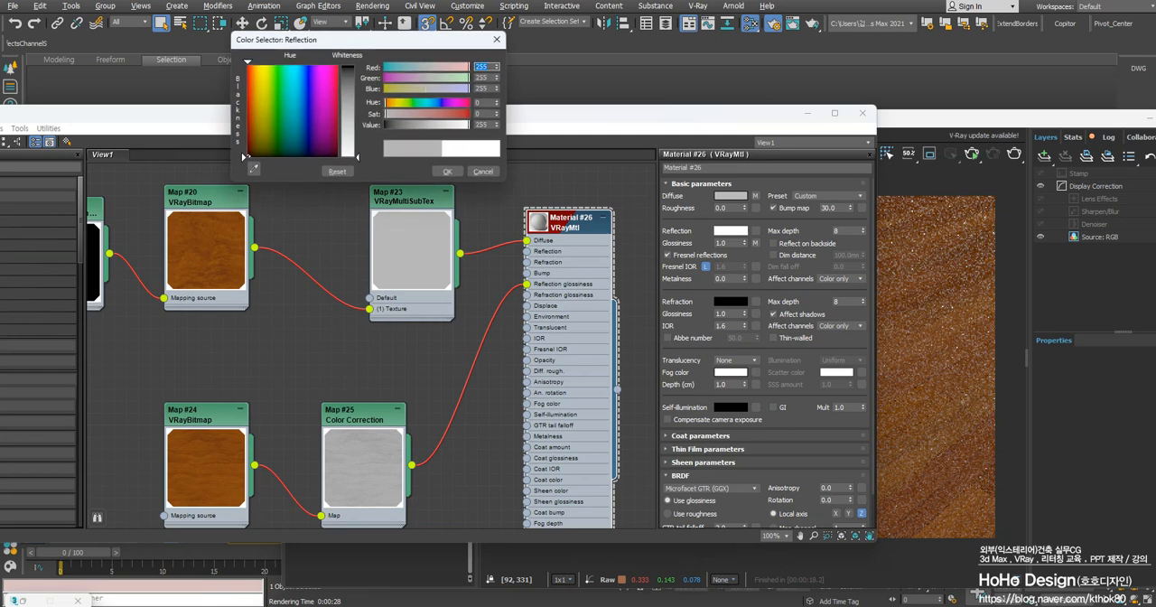
click(447, 172)
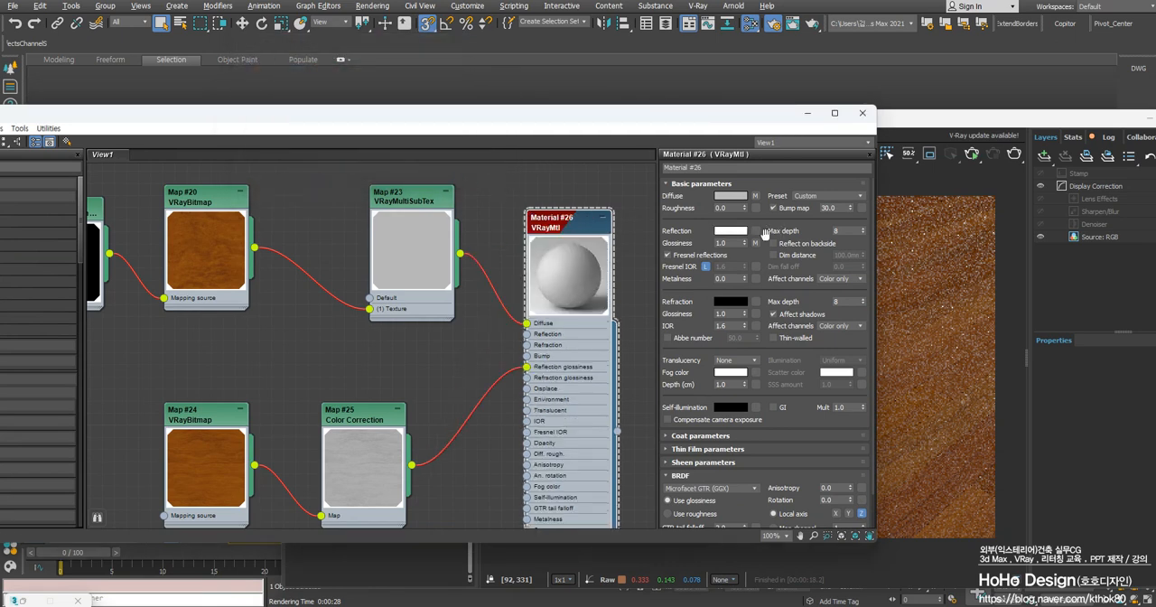
click(904, 249)
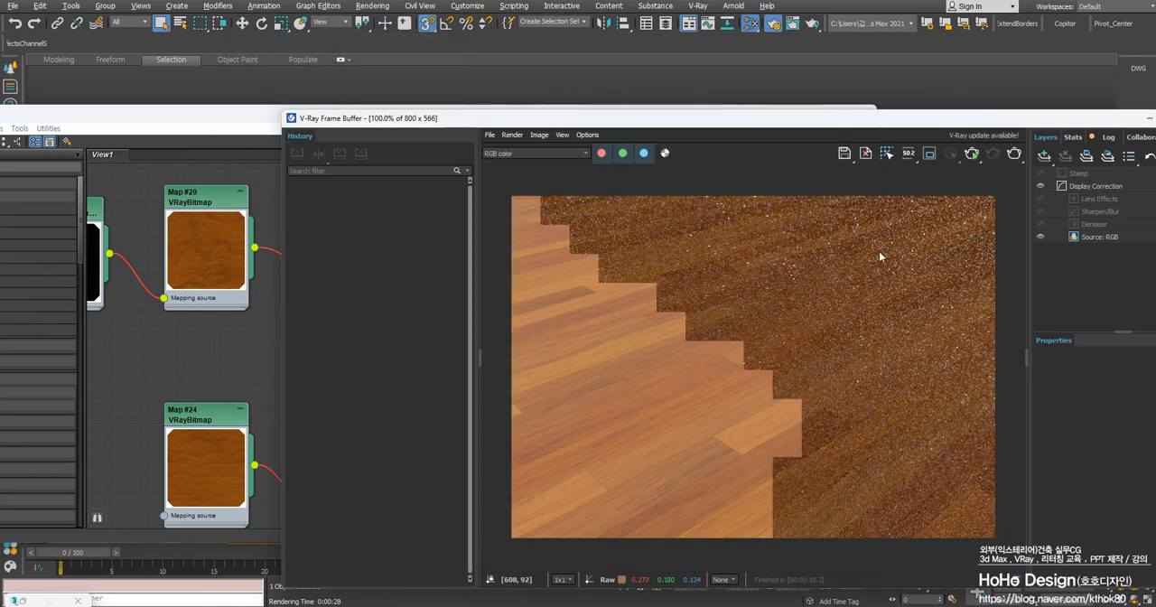
click(1013, 155)
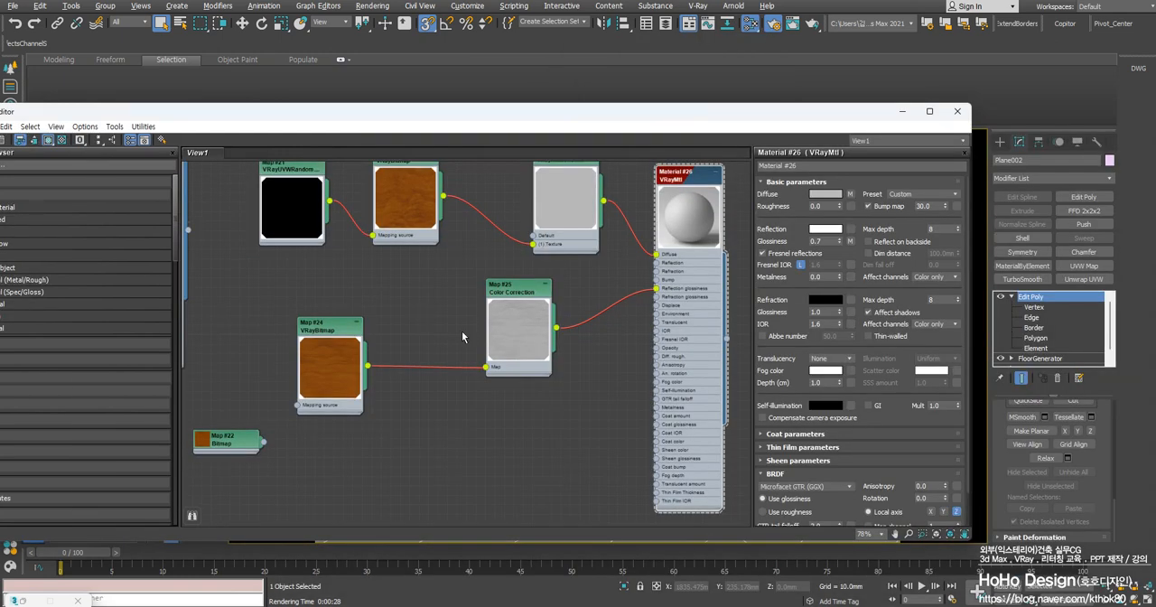
Rearrange the copied VRayBitmap and Color Correction nodes close together below the diffuse map chain
drag(321, 329, 343, 315)
drag(516, 292, 506, 305)
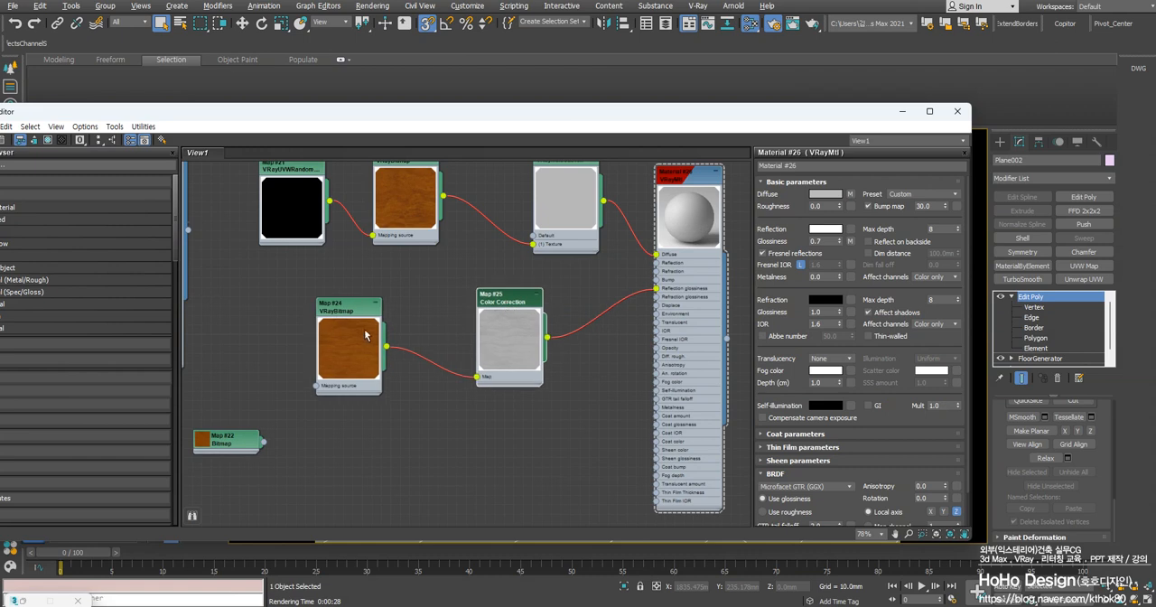
drag(356, 313, 412, 293)
middle_drag(617, 335, 538, 335)
scroll(327, 282, up, 3)
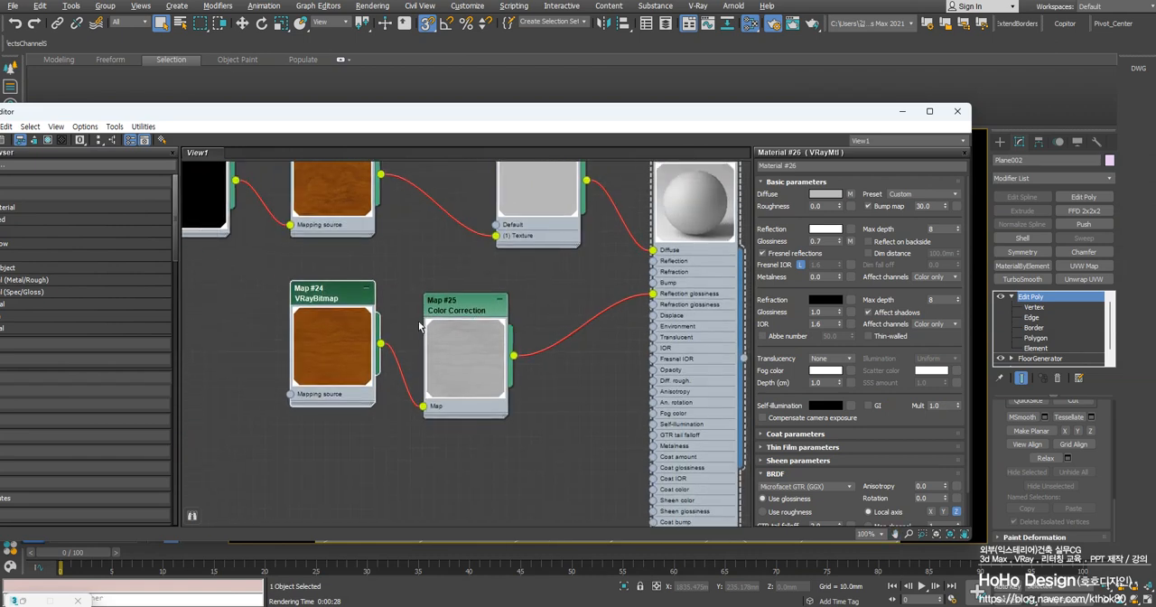
drag(348, 321, 334, 333)
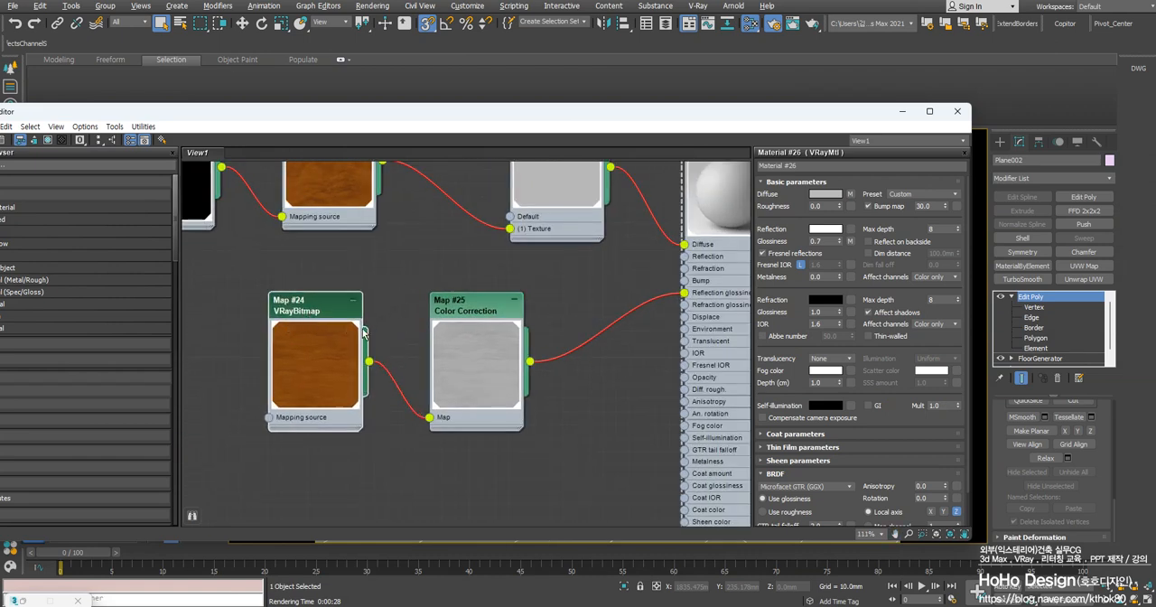
middle_drag(604, 332, 510, 323)
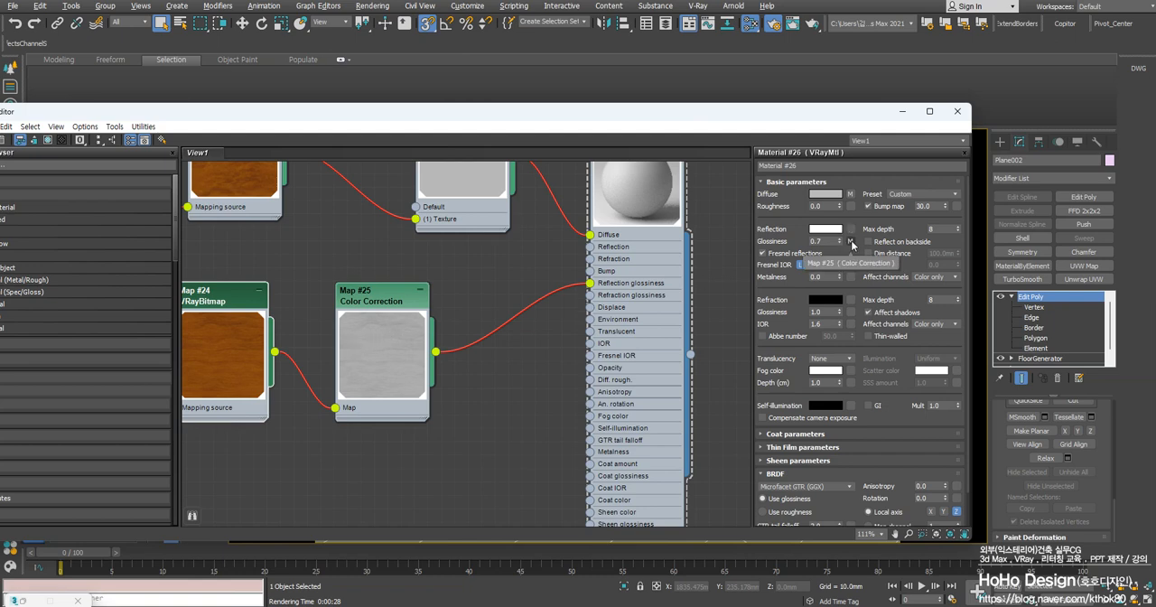
middle_drag(443, 301, 442, 322)
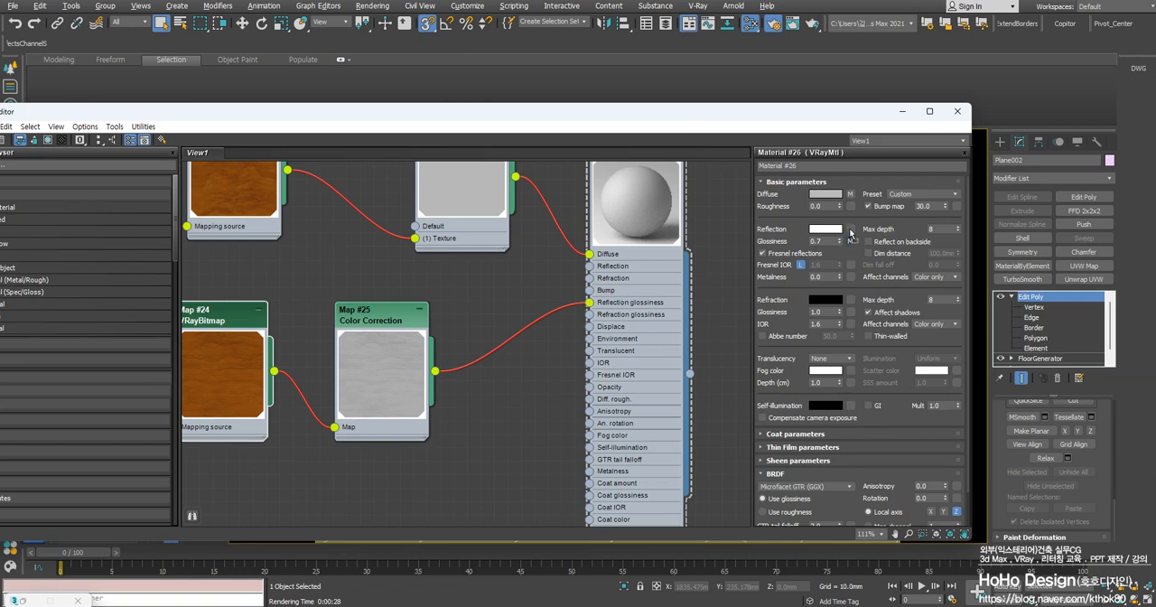
Connect the Color Correction map to the VRayMtl's Reflection input and disconnect it from Reflection glossiness
drag(849, 233, 850, 230)
click(432, 365)
drag(588, 305, 535, 354)
scroll(426, 421, down, 2)
middle_drag(426, 423, 471, 384)
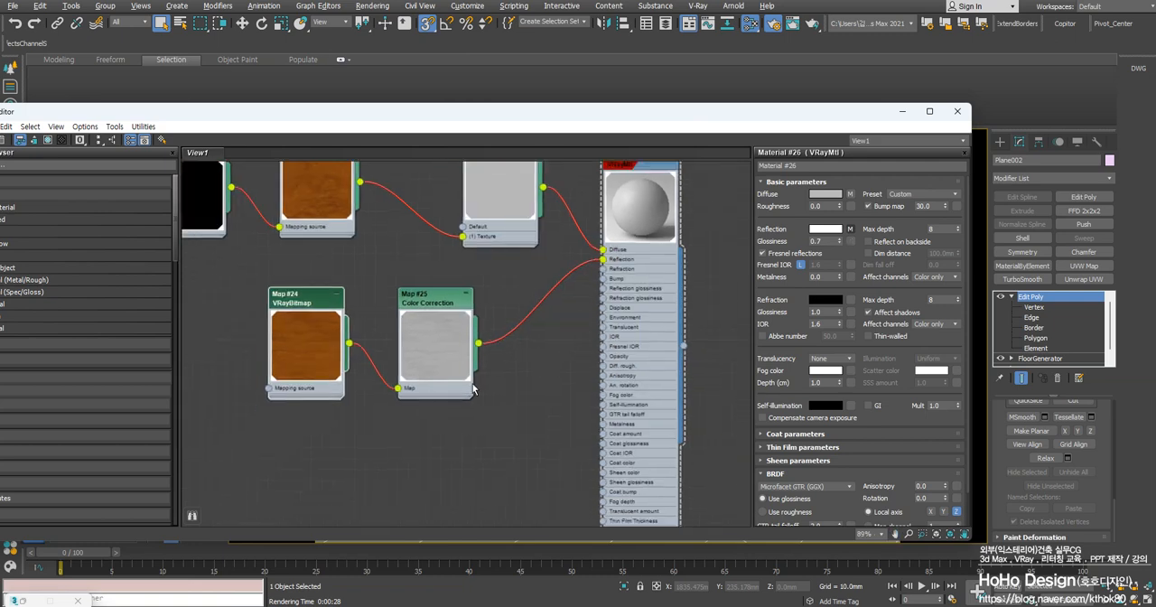
drag(430, 428, 267, 304)
middle_drag(356, 347, 372, 303)
drag(482, 403, 289, 245)
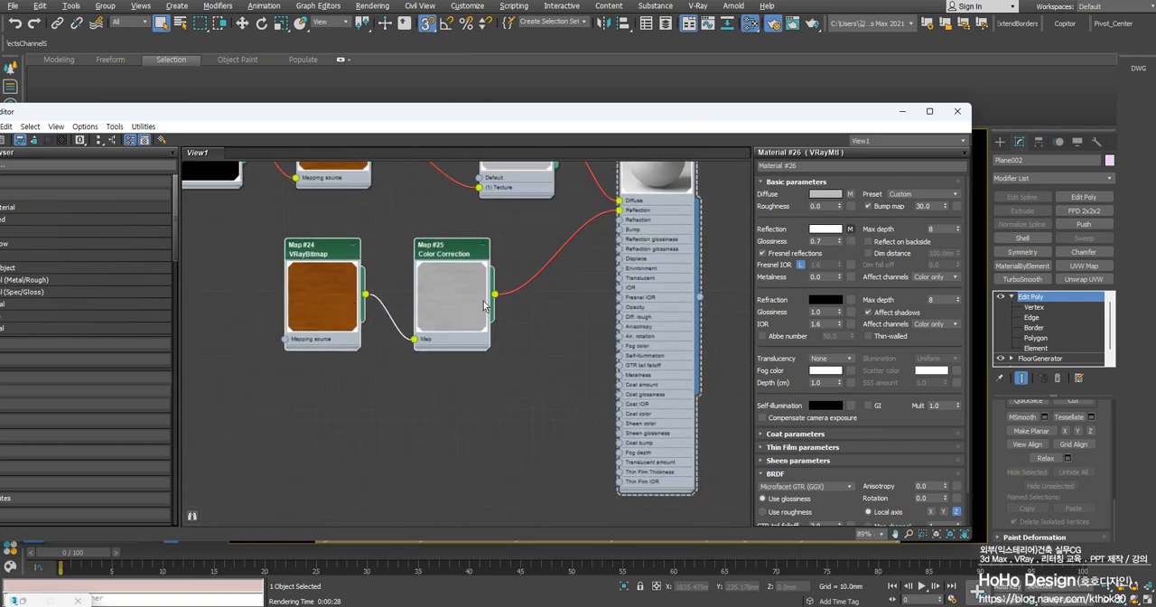
shift+drag(456, 257, 456, 406)
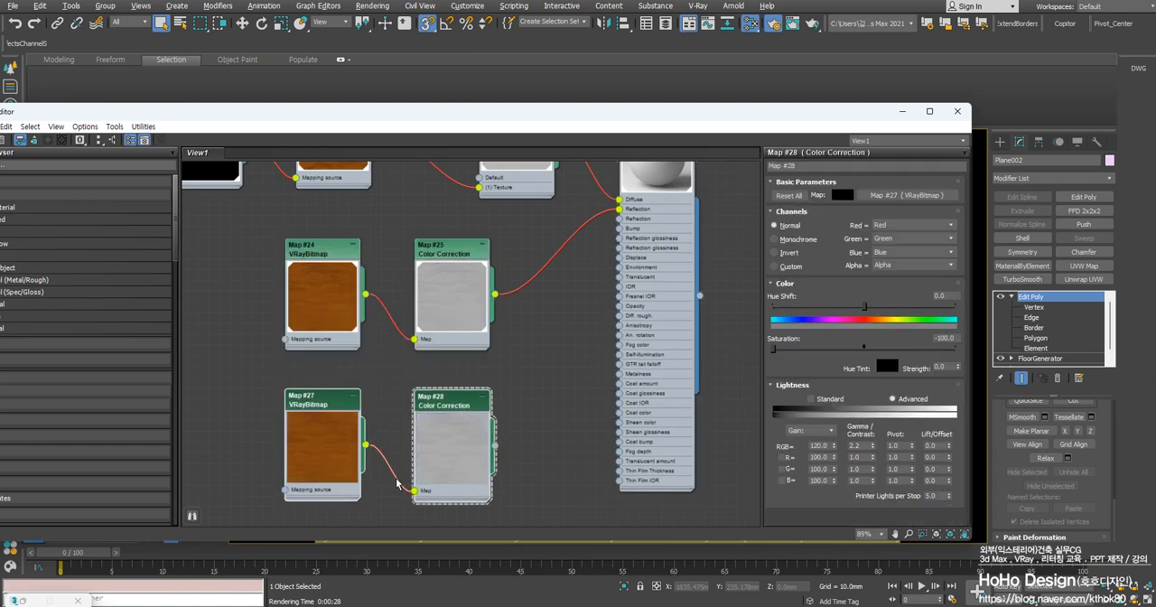
key(Delete)
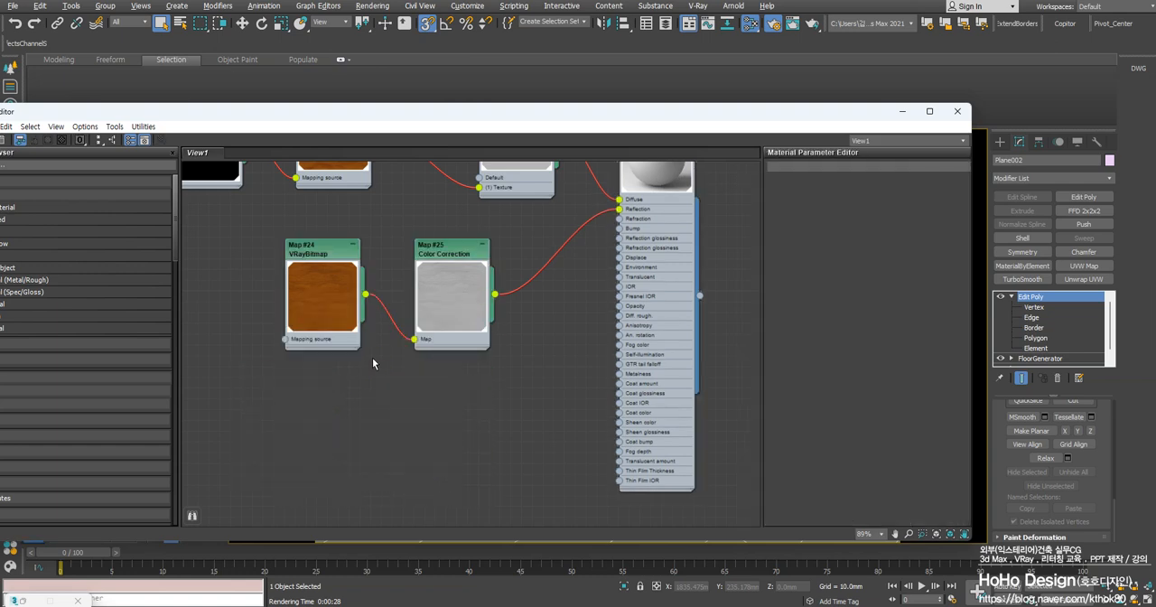
Duplicate only the Color Correction node below the original, with both copies fed by the same VRayBitmap
double_click(451, 257)
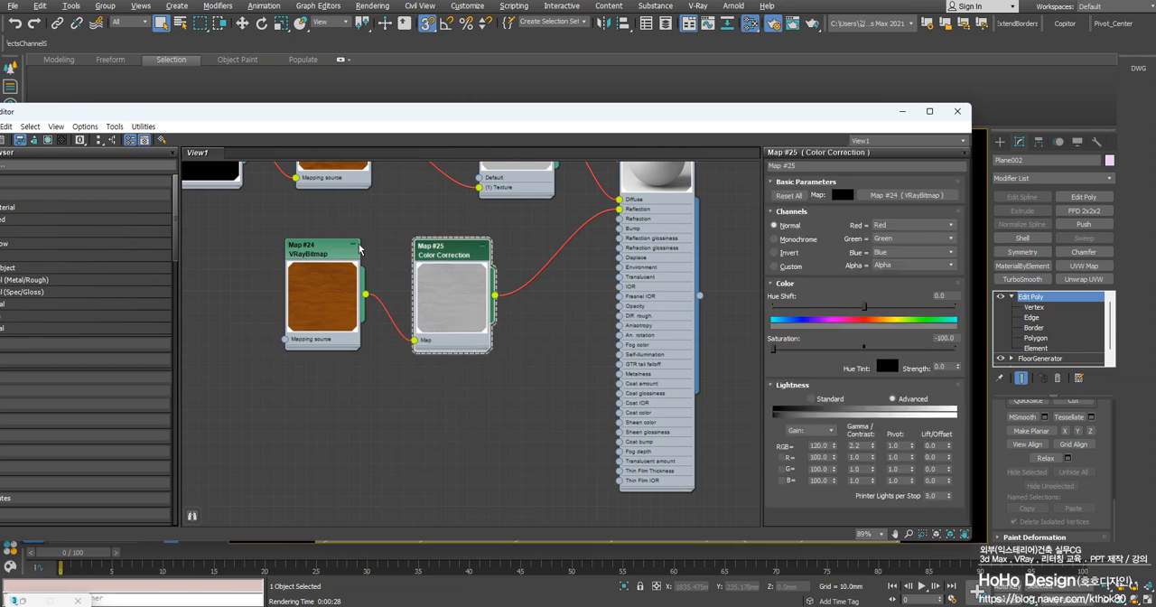
double_click(332, 253)
double_click(459, 255)
shift+drag(452, 254, 452, 393)
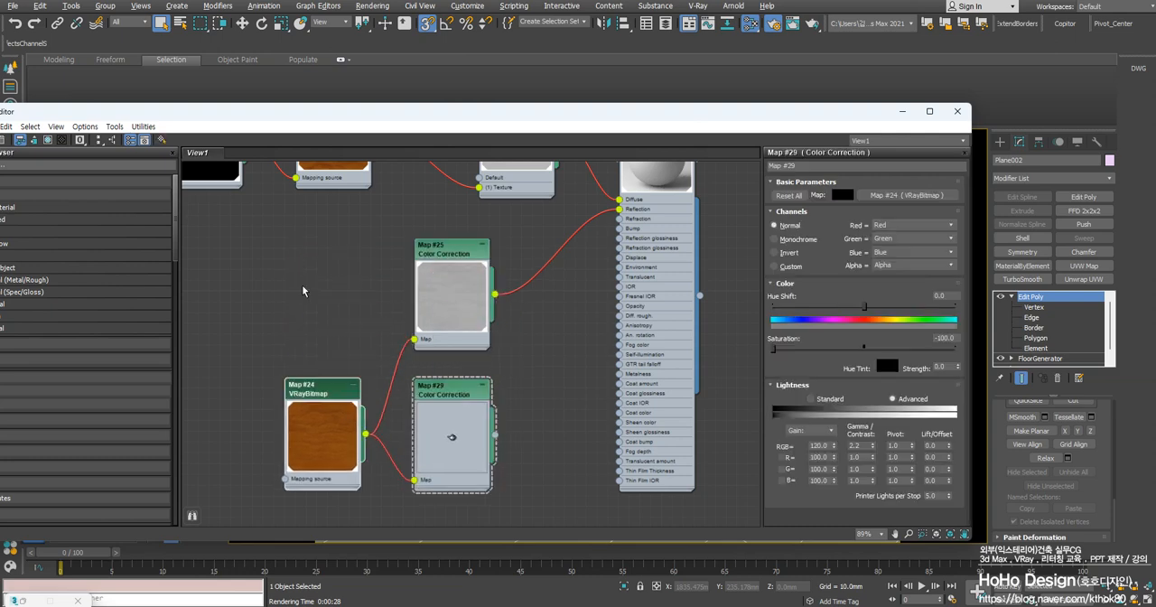
Place the shared VRayBitmap node farther left, between the heights of the two Color Correction nodes, and open its parameters
drag(319, 397, 287, 311)
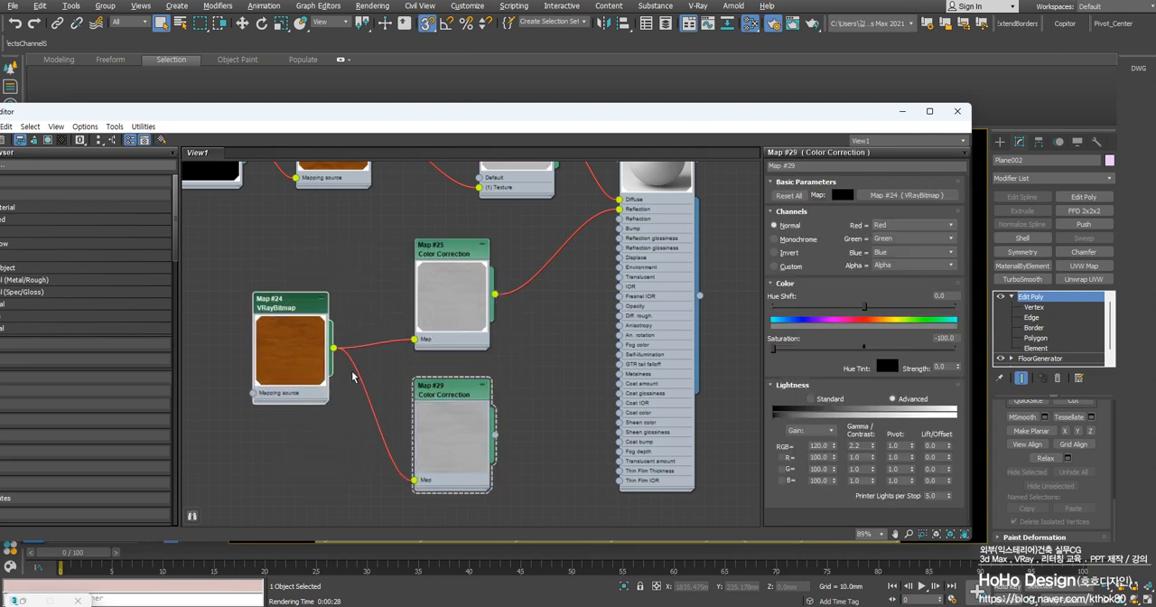
middle_drag(352, 377, 356, 336)
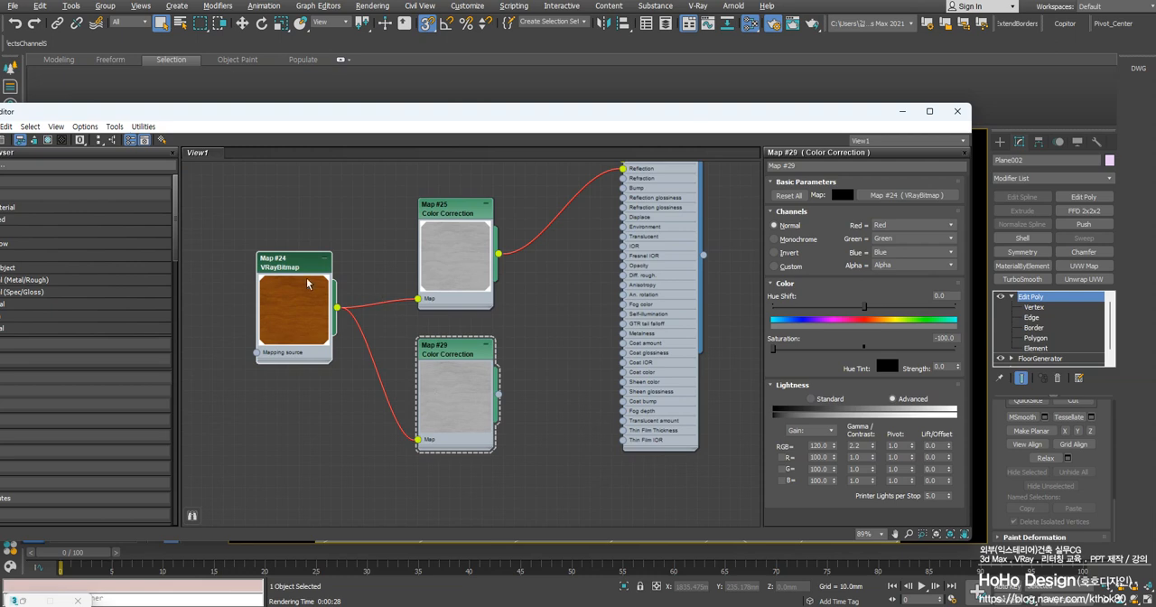
drag(294, 276, 261, 265)
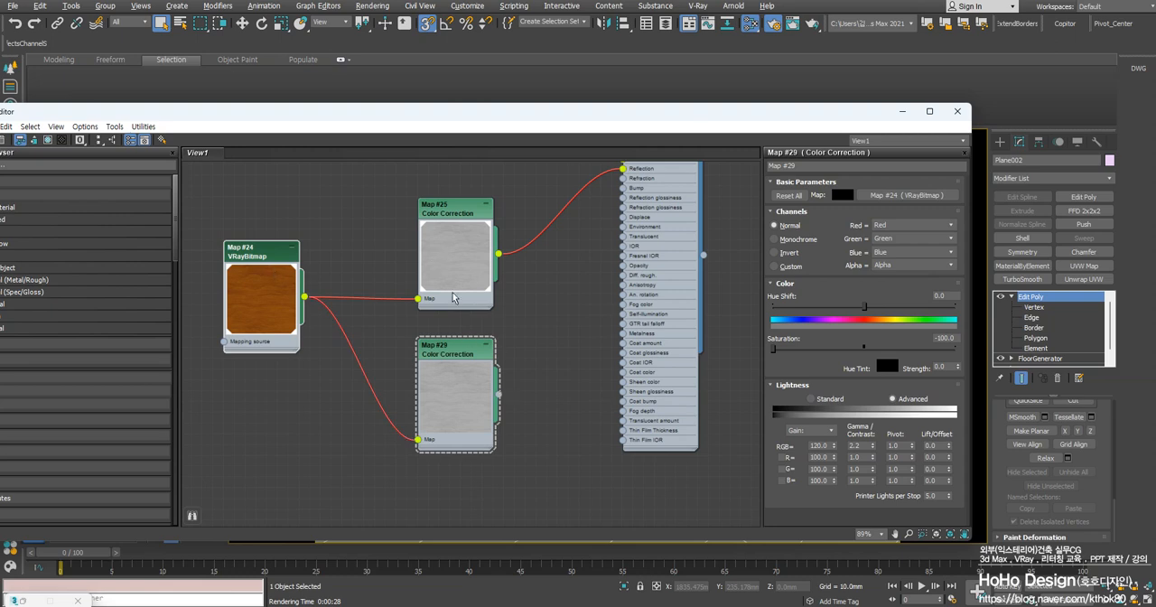
double_click(253, 264)
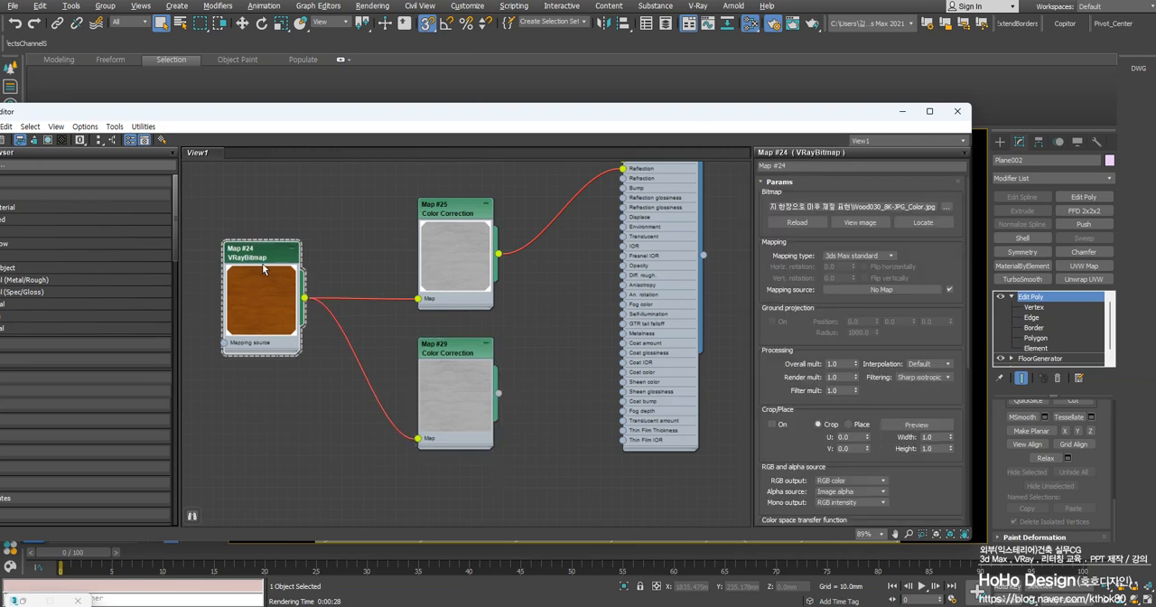
drag(247, 257, 226, 257)
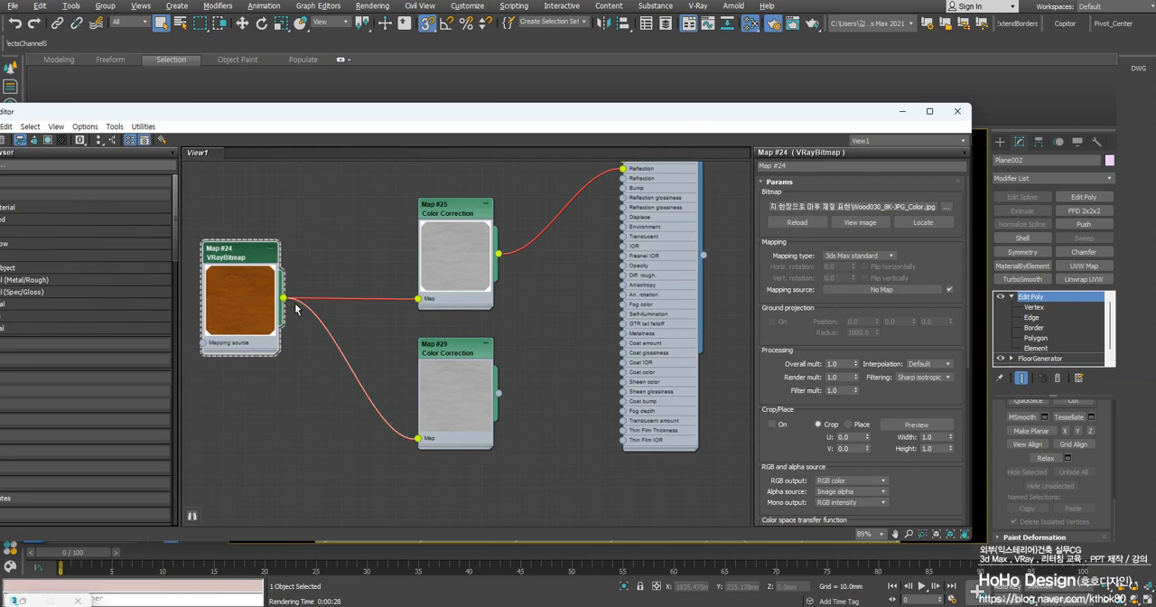
mouse_move(375, 399)
middle_down()
mouse_move(572, 382)
mouse_move(383, 417)
middle_up()
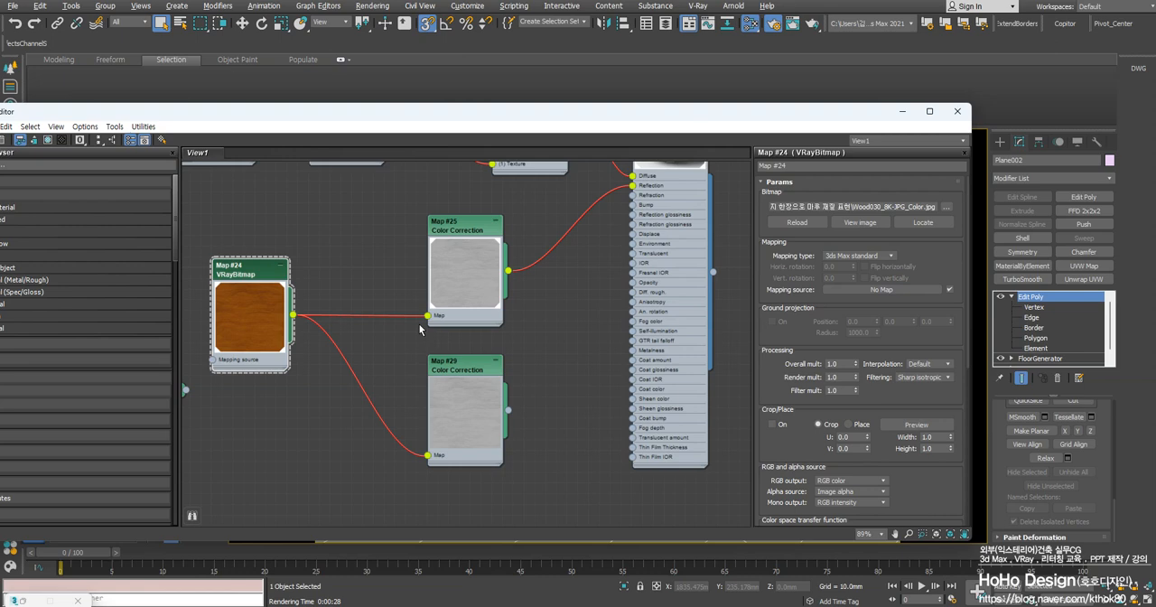
Connect the lower Color Correction map's output to the VRayMtl's Reflection glossiness input
mouse_move(402, 386)
middle_down()
mouse_move(407, 360)
mouse_move(410, 378)
middle_up()
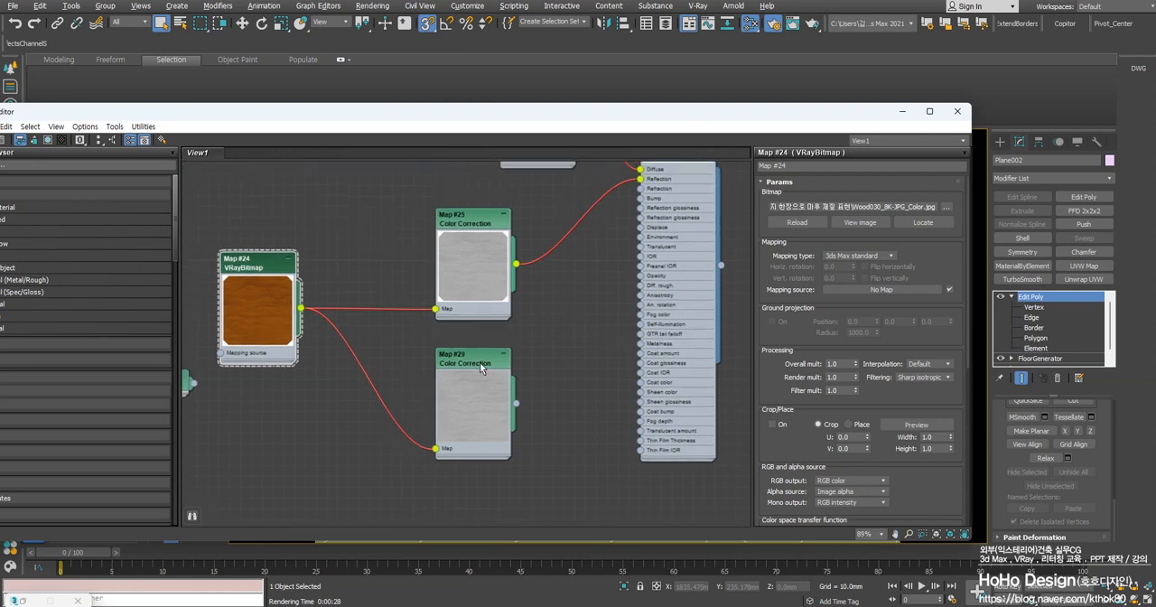
click(463, 365)
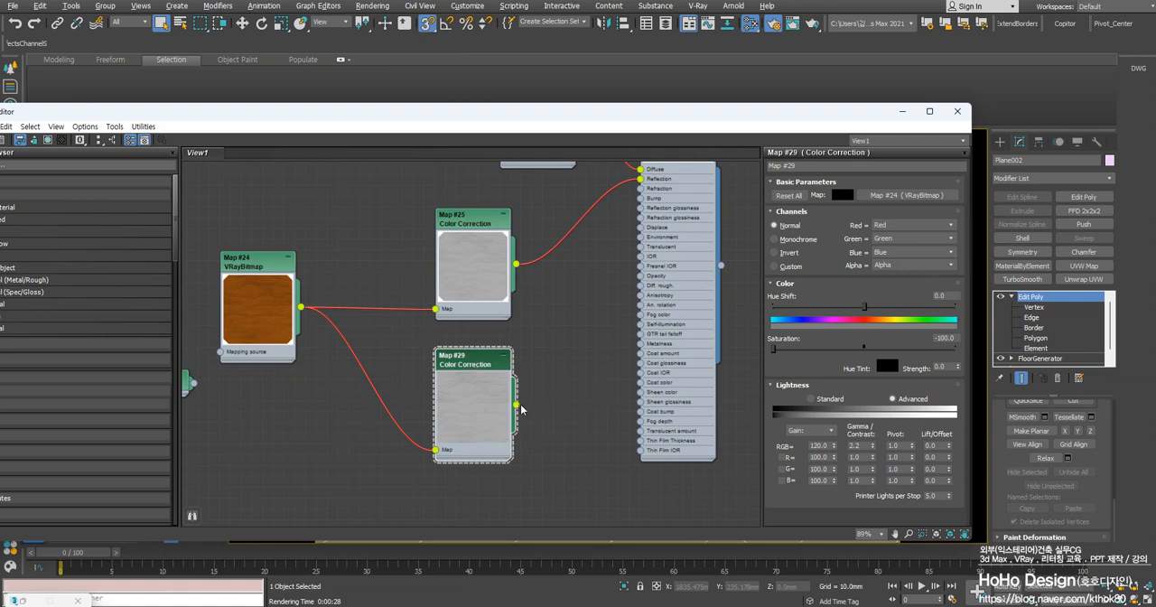
drag(521, 409, 641, 210)
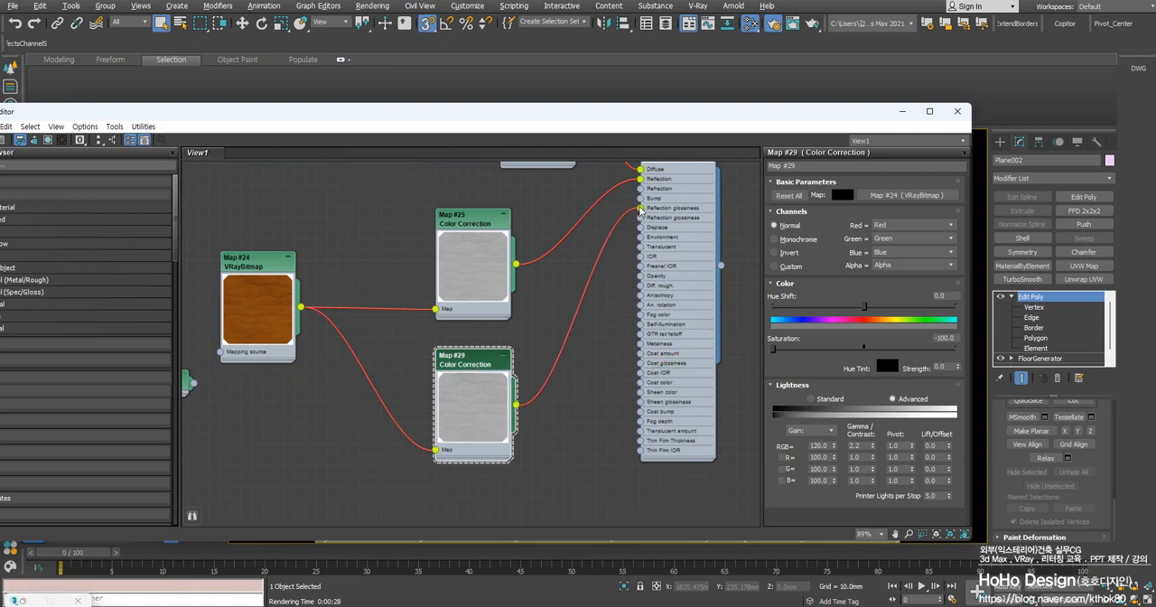
middle_drag(462, 352, 405, 399)
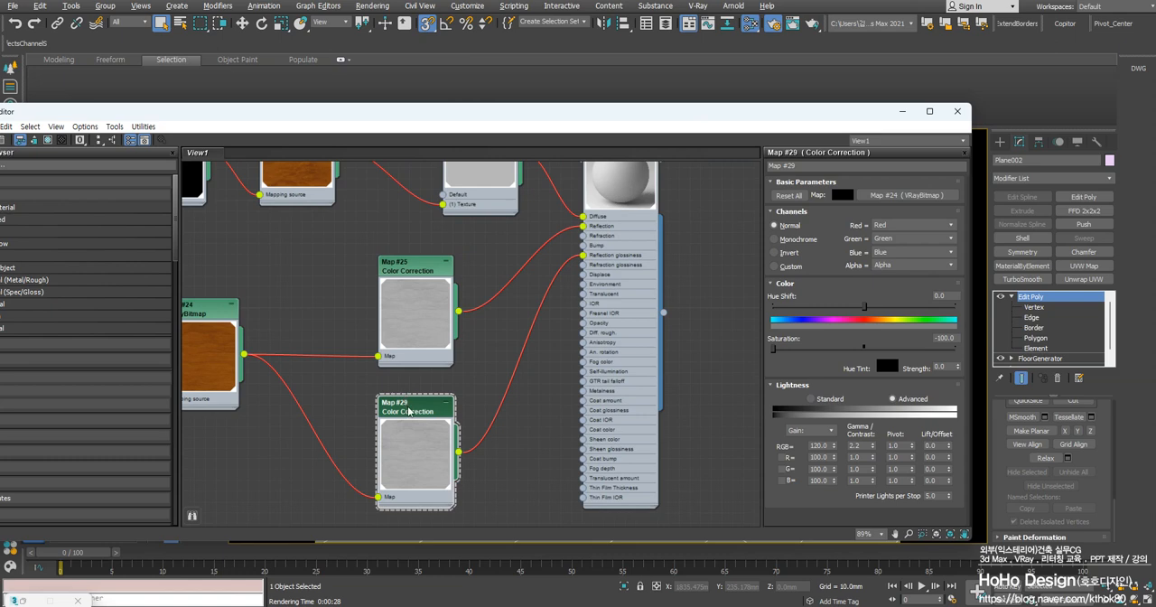
Try an RGB gain of 200 on the lower Color Correction map and raise it to 250
middle_drag(388, 454, 448, 410)
scroll(453, 411, up, 1)
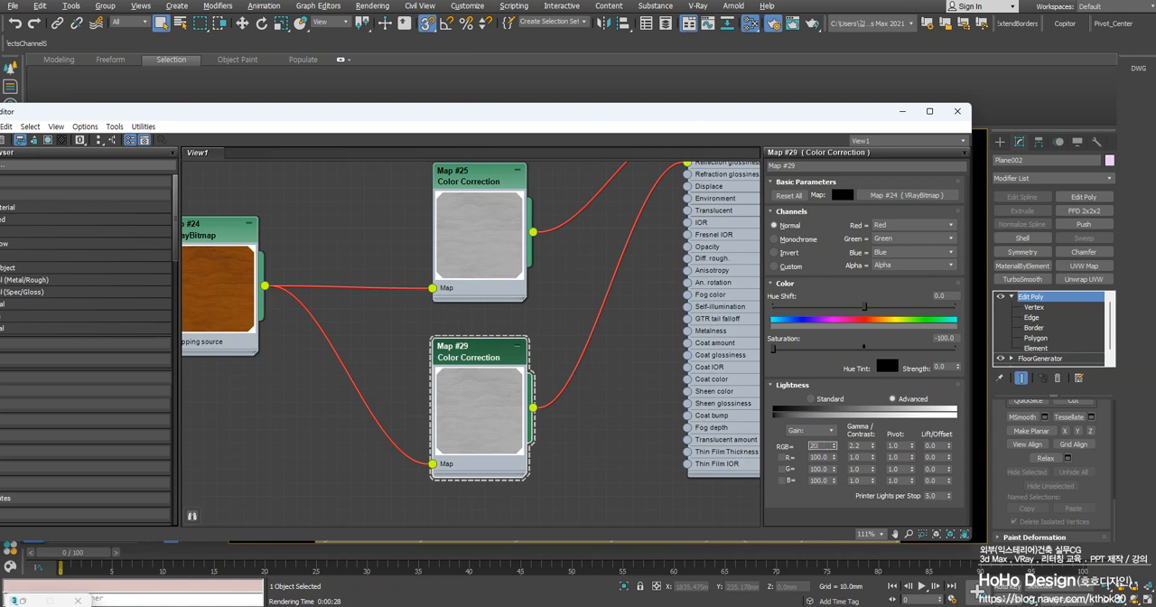
text(0)
key(Return)
scroll(542, 402, up, 2)
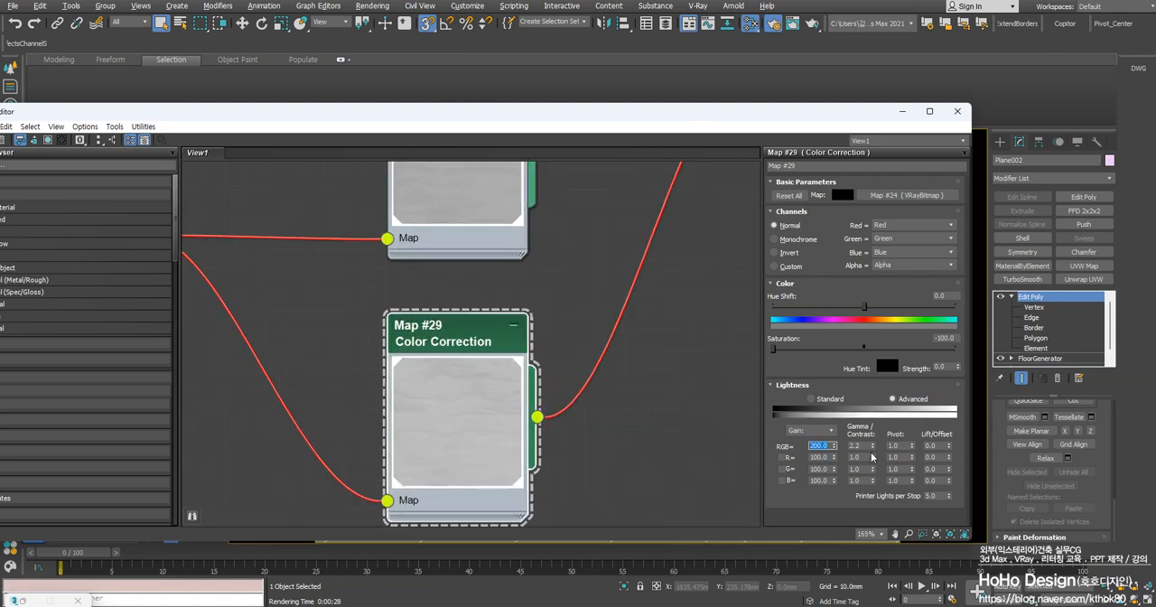
text(250)
key(Return)
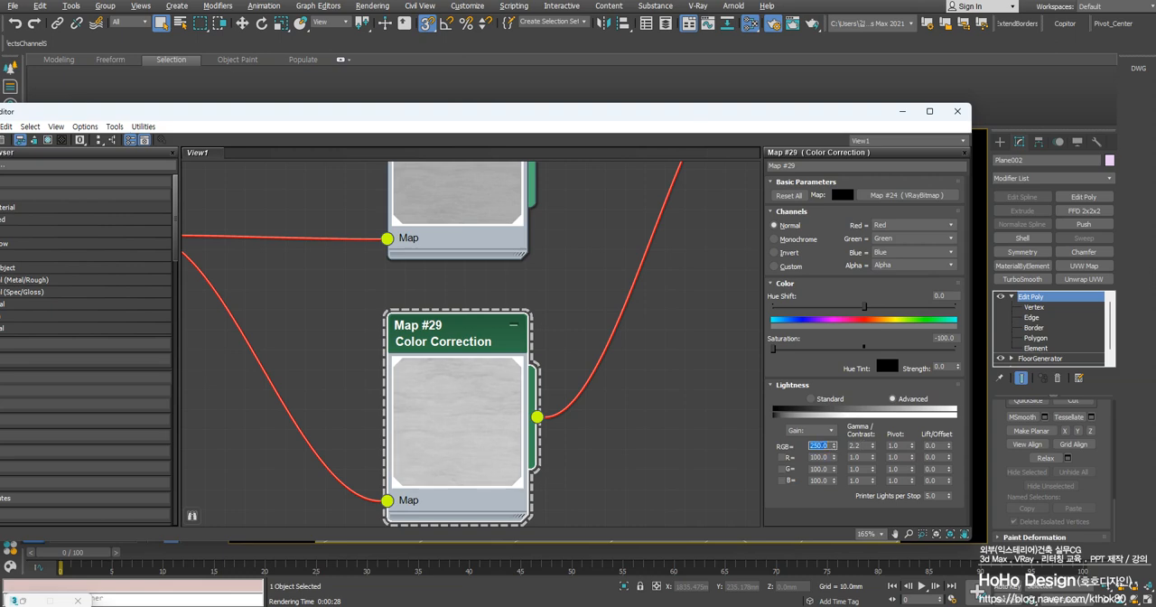
scroll(486, 394, down, 4)
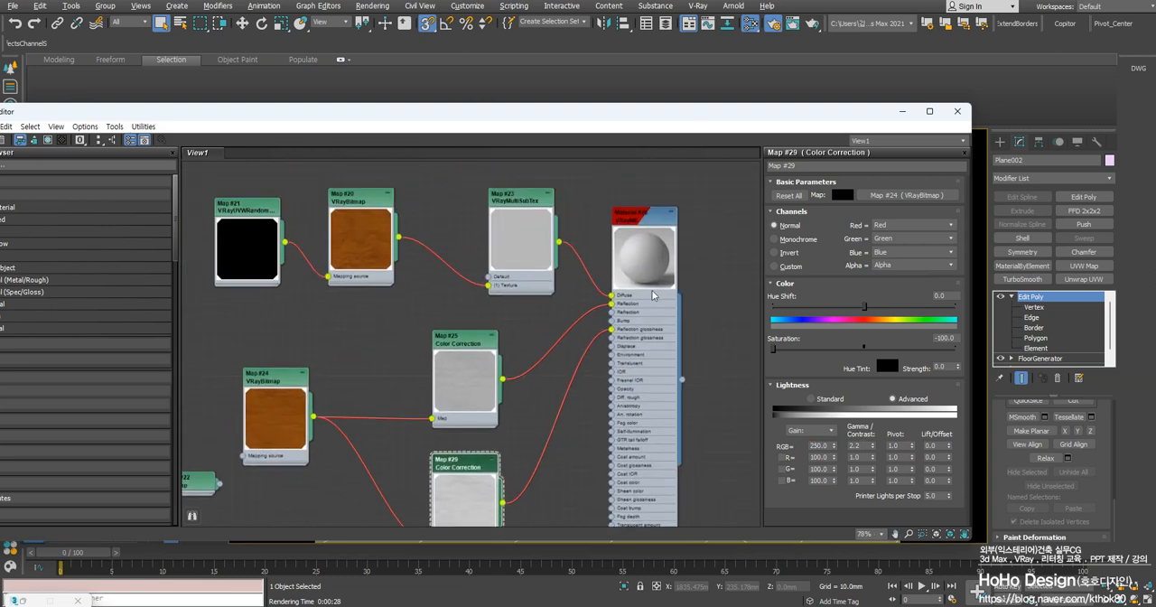
Review the VRayMtl's reflection parameters and the settings of the two Color Correction maps feeding Reflection and Reflection glossiness
double_click(646, 224)
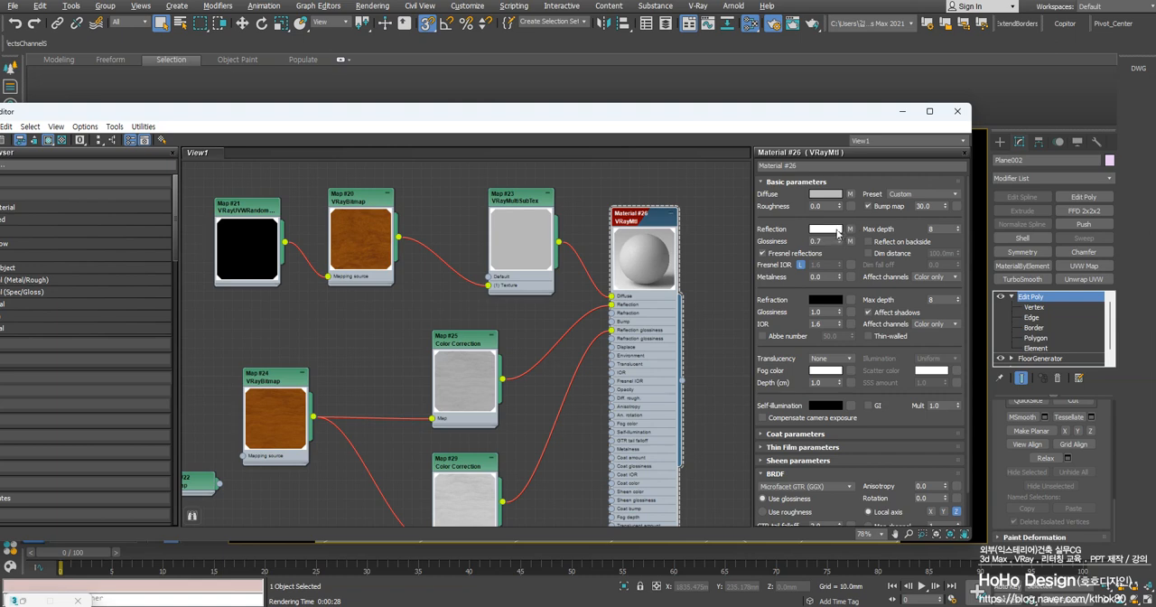
middle_drag(453, 388, 463, 359)
double_click(474, 320)
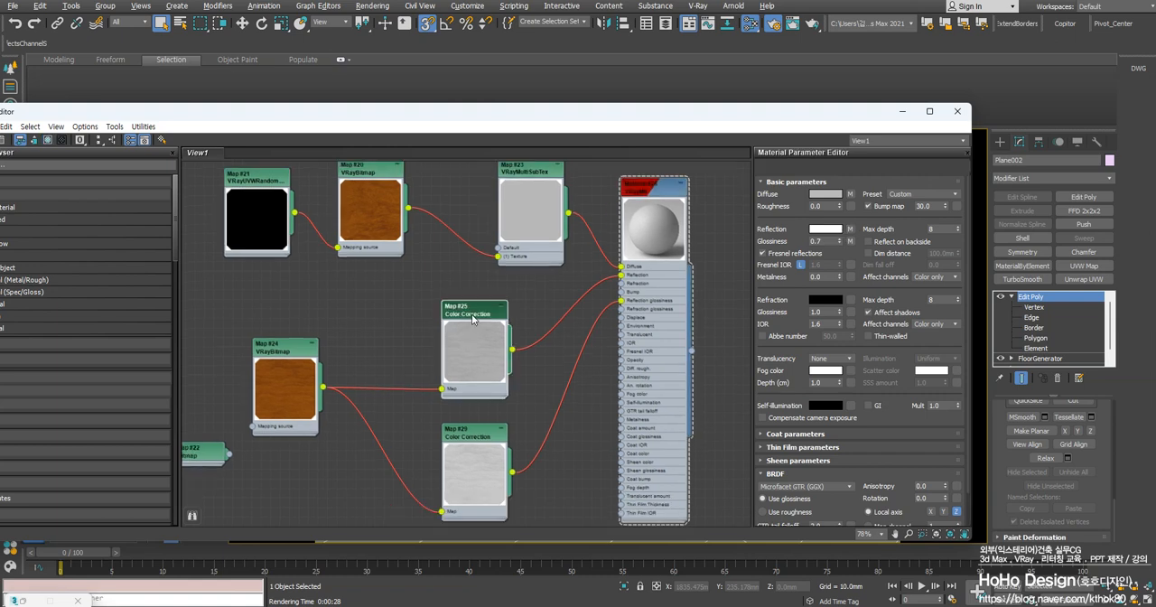
double_click(470, 439)
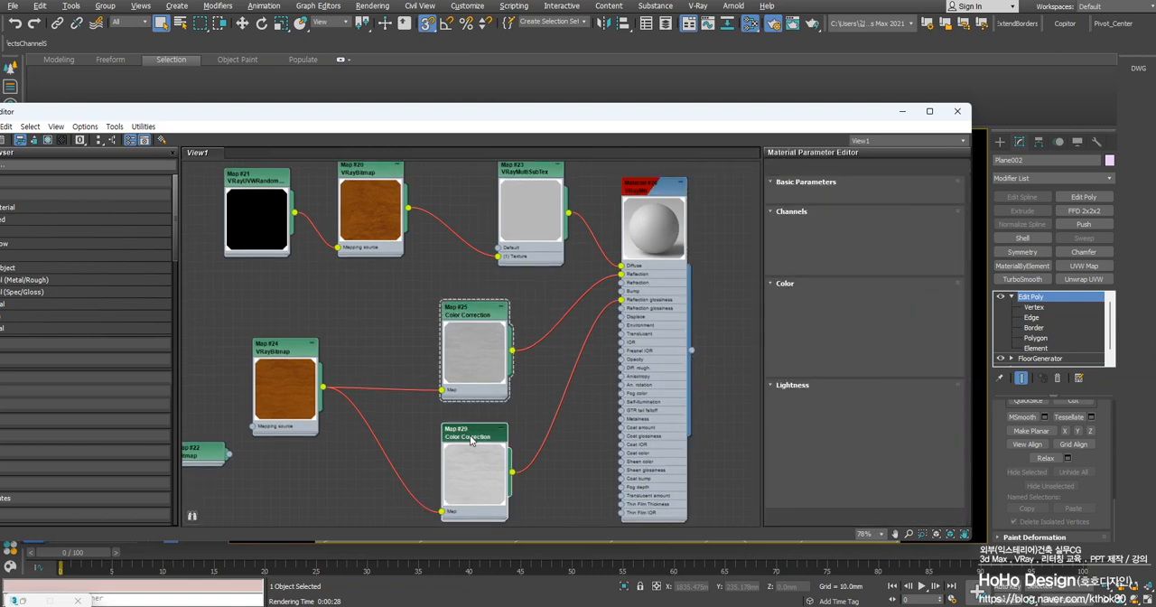
Minimize the Material Editor and render the VRayCam001 view to check the floor's reflections
click(902, 112)
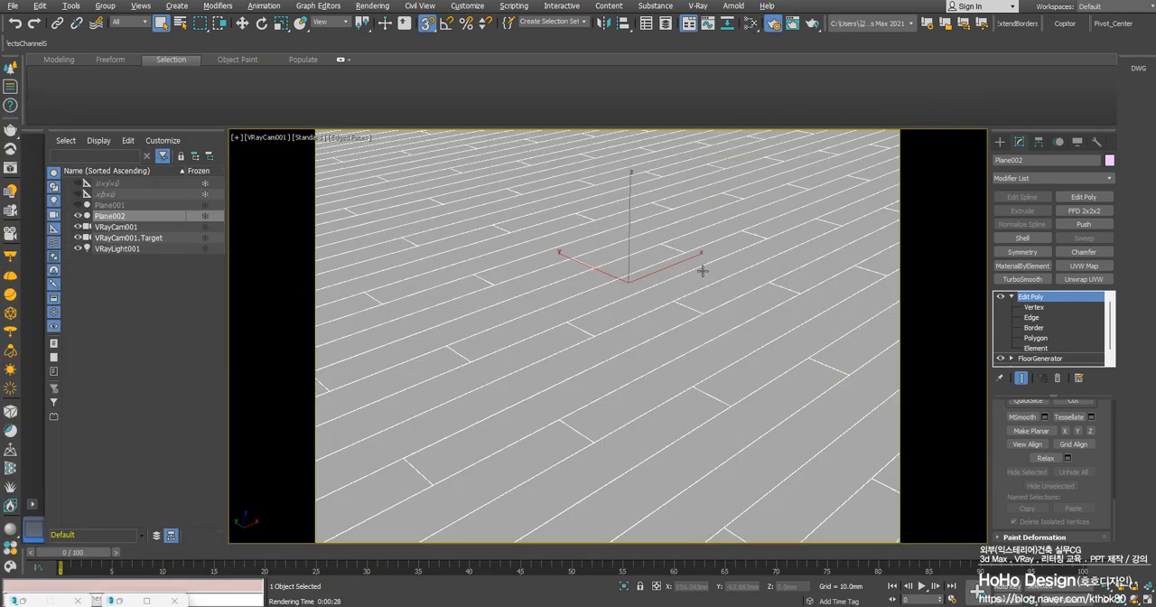
right_click(678, 303)
click(601, 324)
key(shift+q)
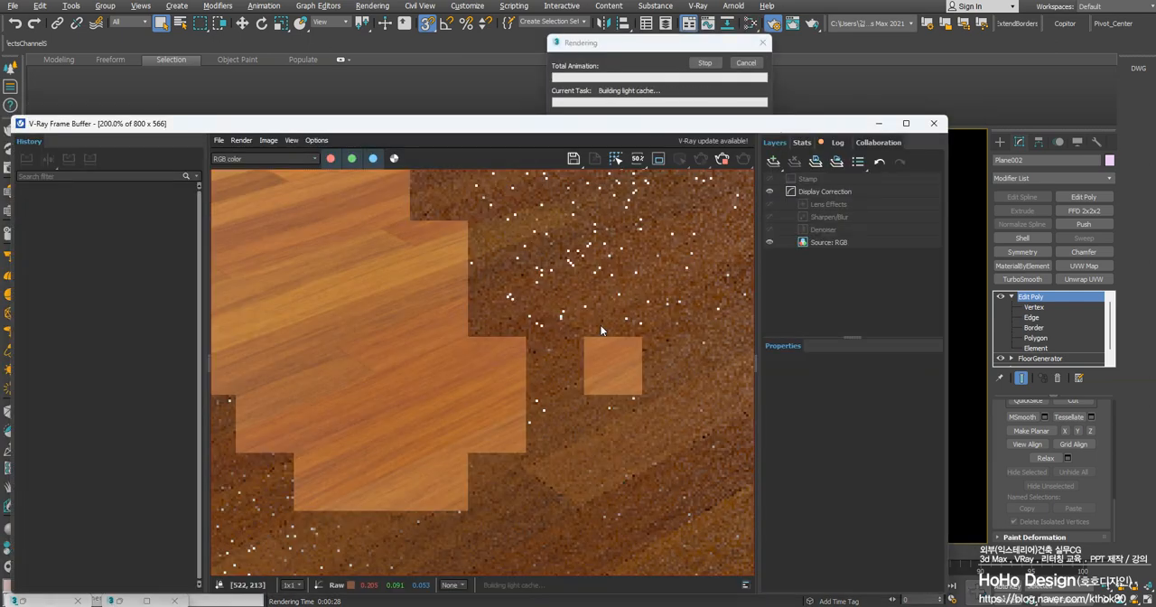
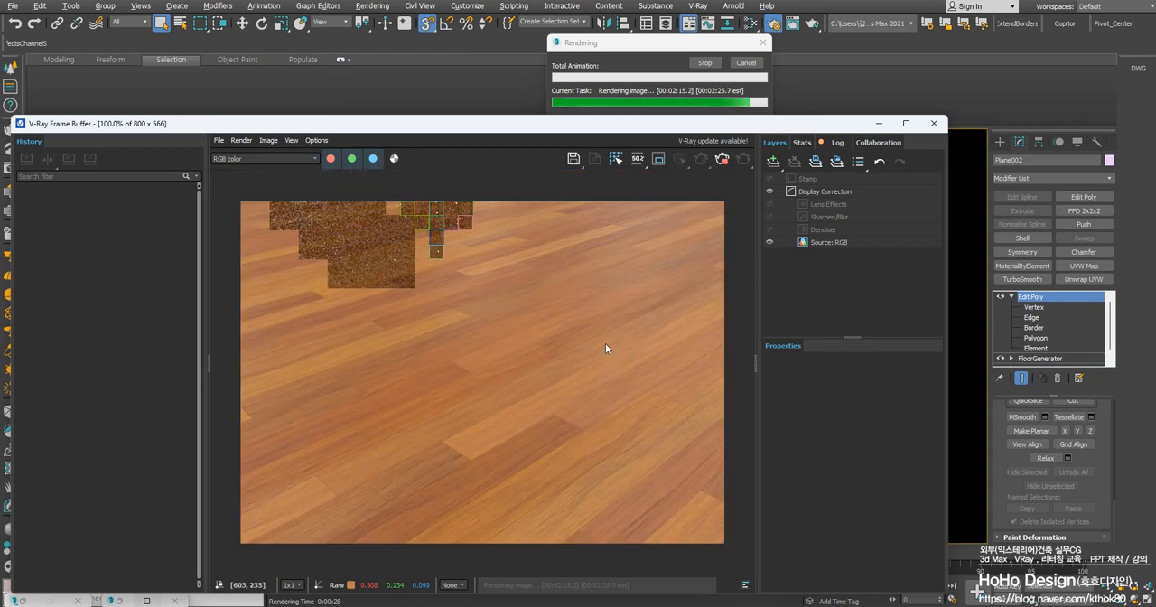
Move the frame buffer aside, switch to Chrome and look over the ambientCG HDRI list and Poly Haven textures page
drag(376, 123, 416, 112)
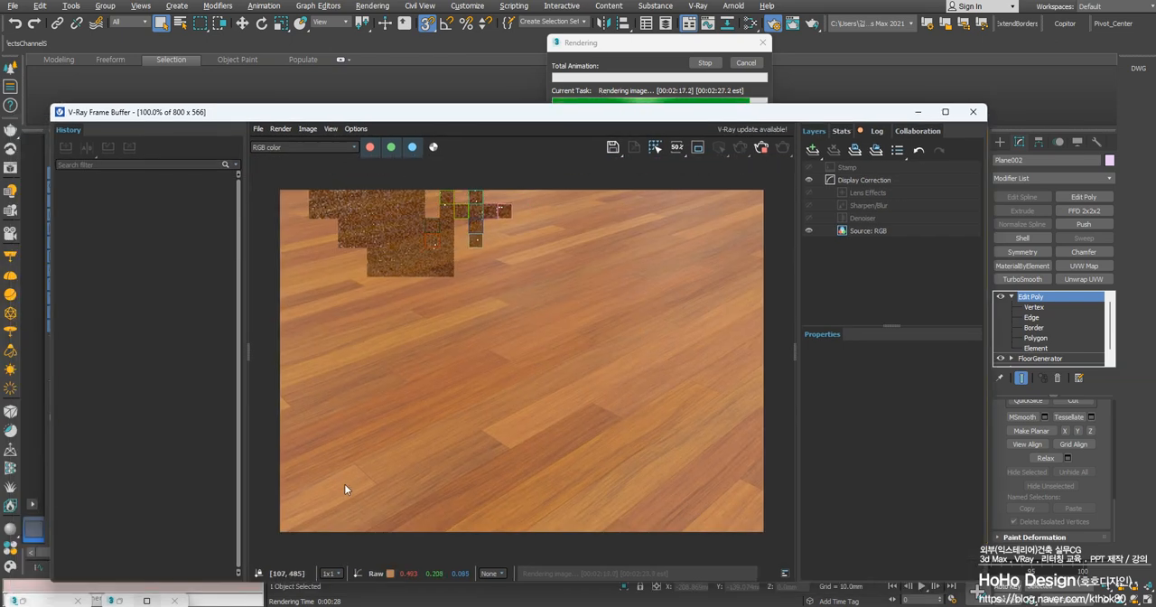
mouse_move(262, 606)
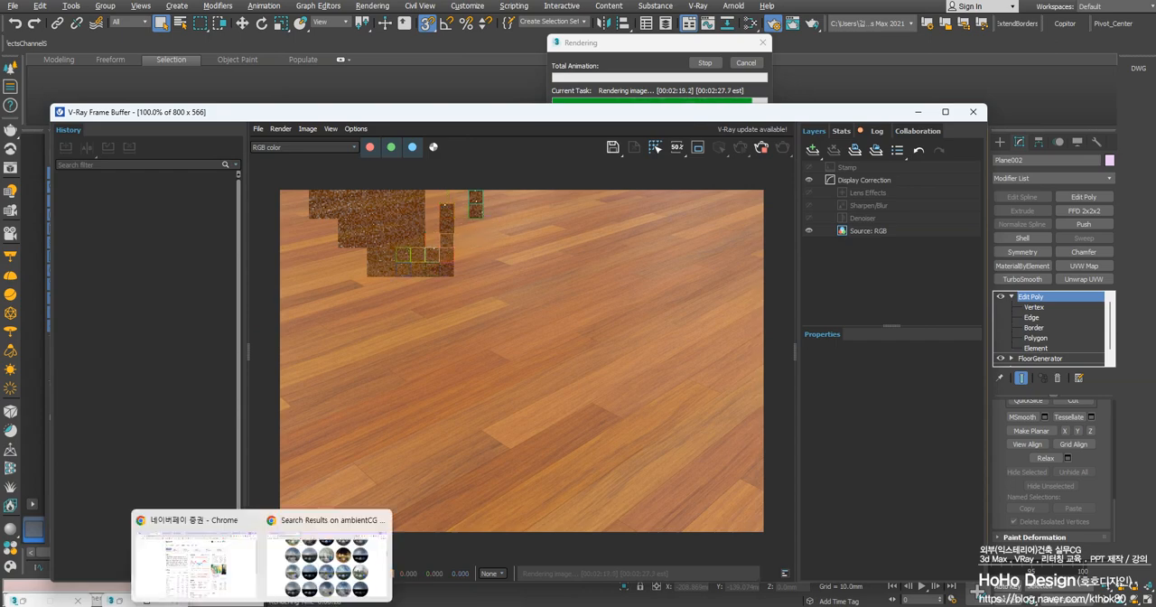
click(326, 562)
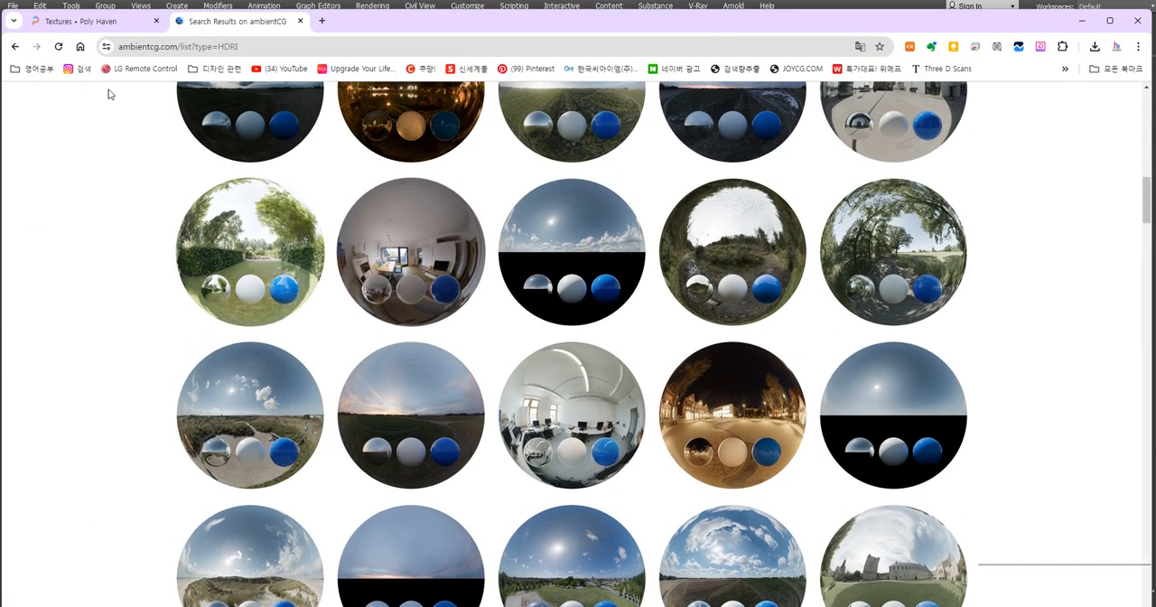
click(77, 22)
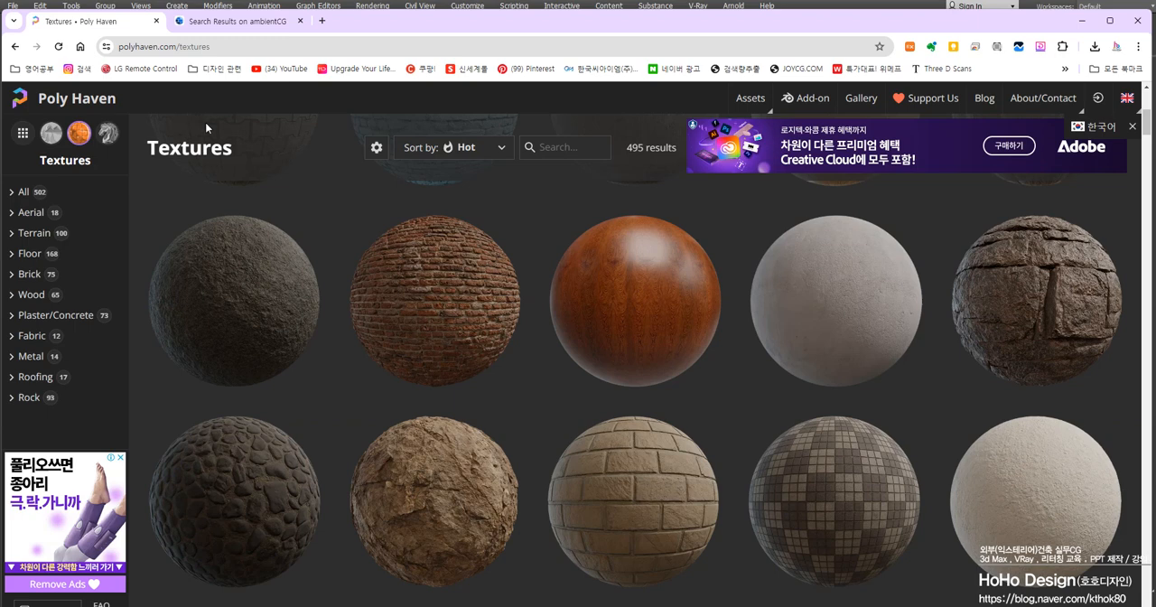
click(217, 21)
scroll(405, 145, up, 10)
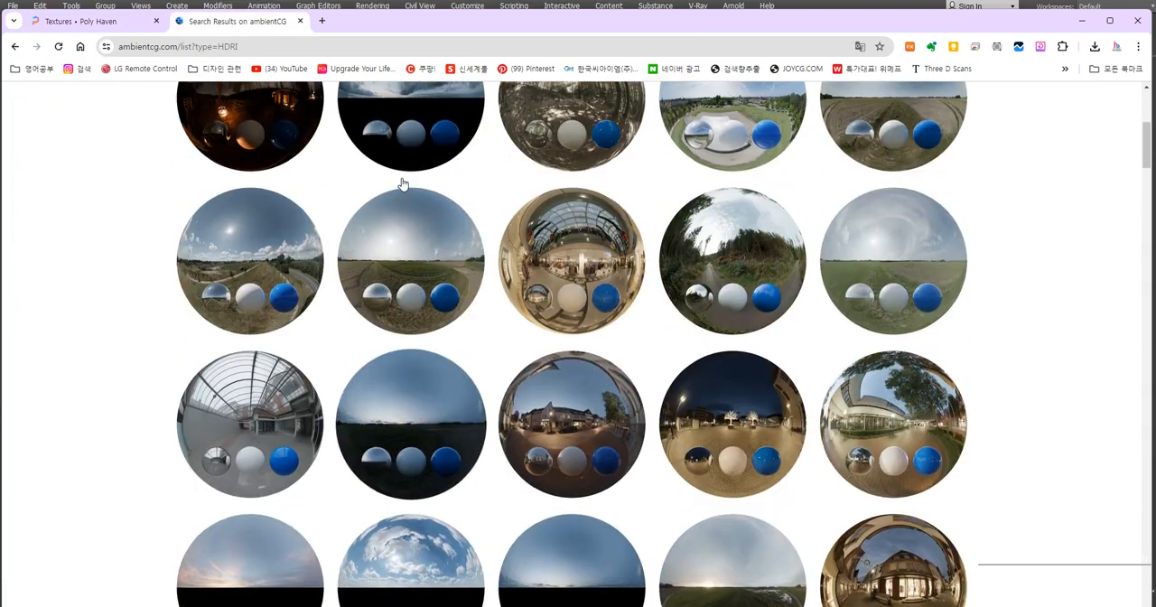
scroll(400, 180, down, 3)
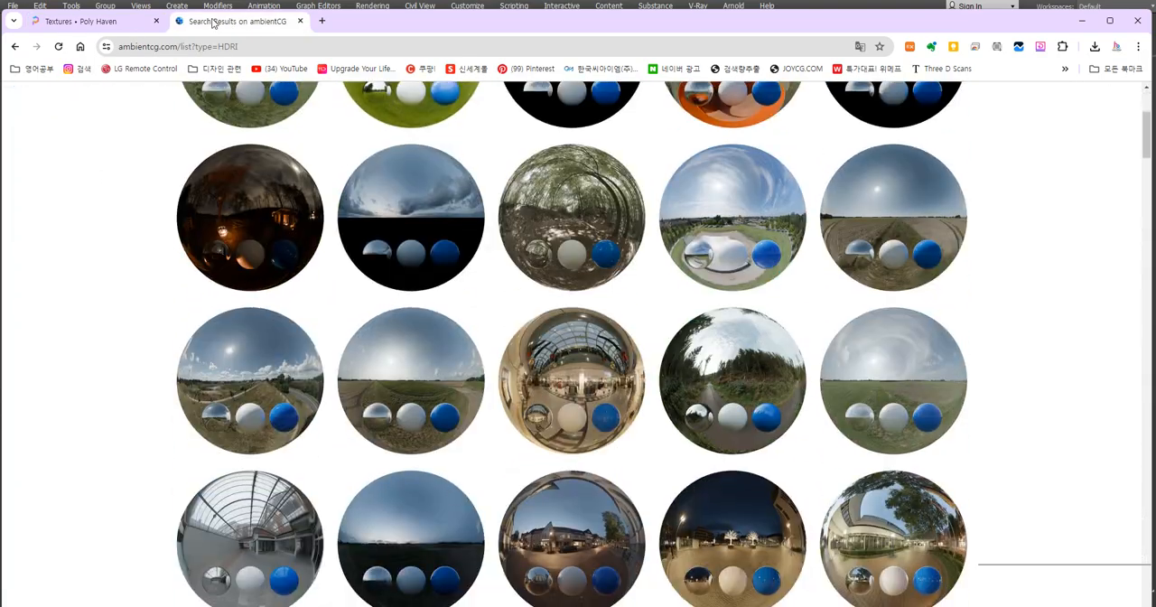
click(90, 21)
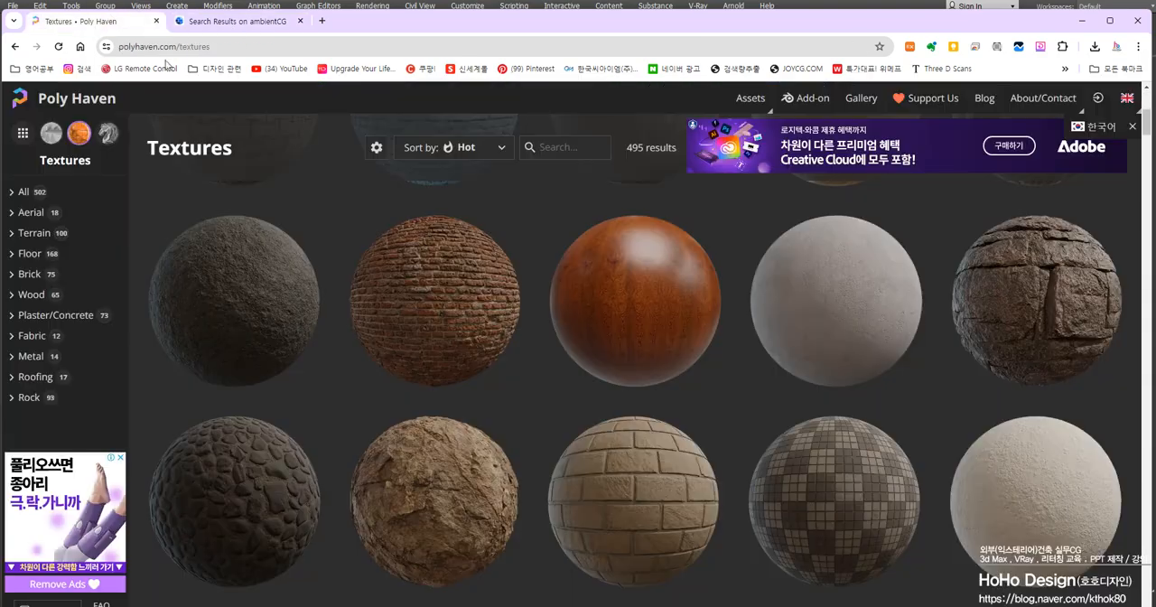
click(232, 25)
click(89, 22)
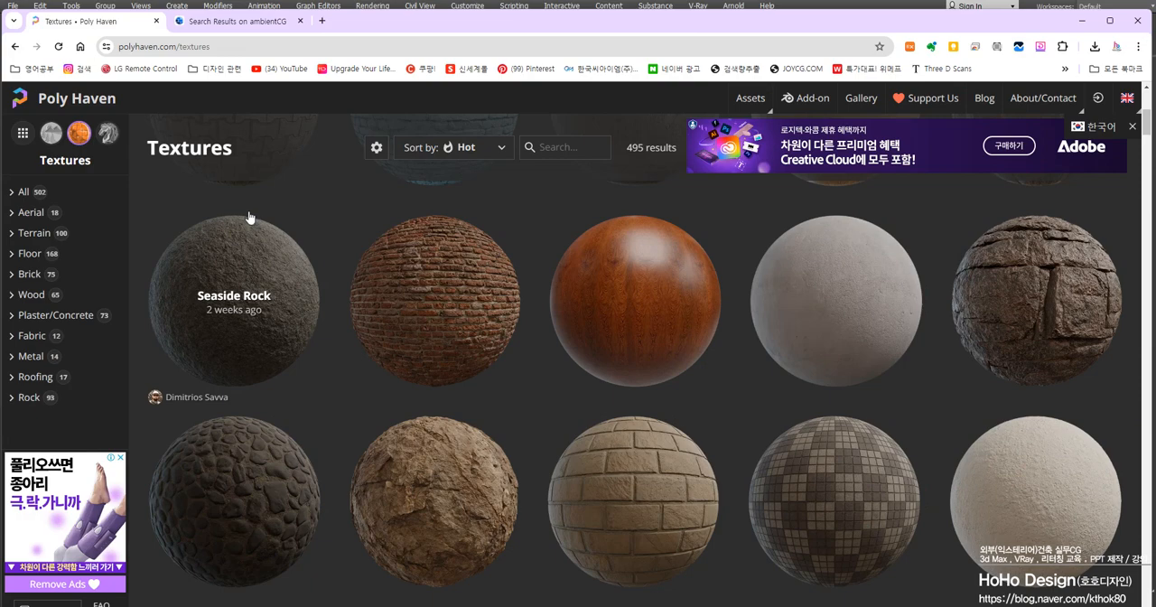
Browse Poly Haven's textures, filter them to the Wood category and open the Oak Veneer 01 asset
scroll(291, 304, down, 5)
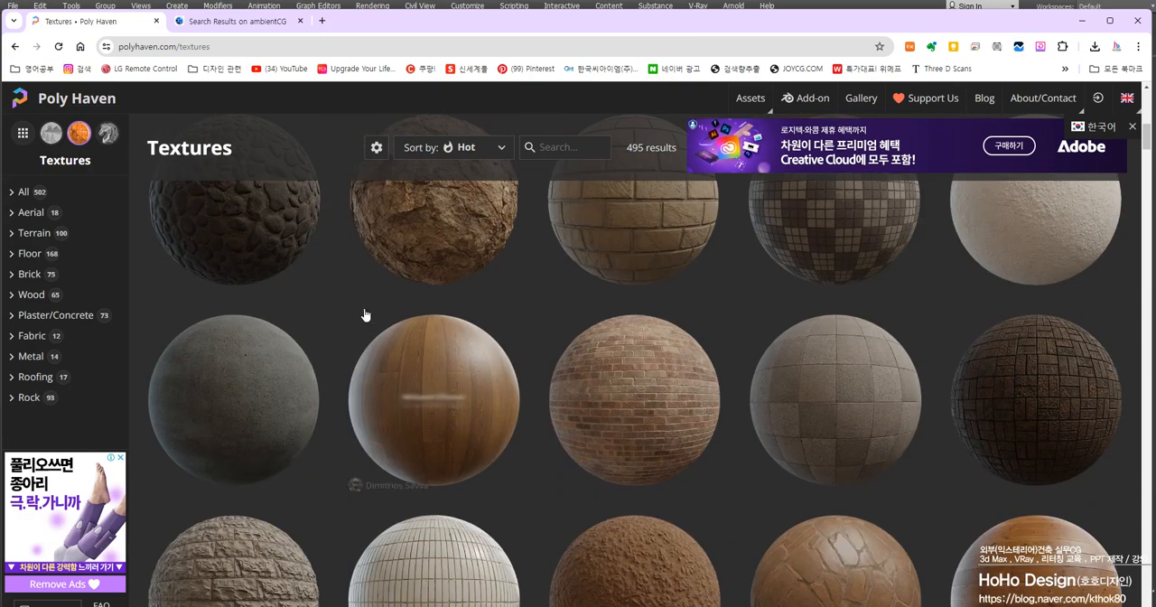
scroll(434, 315, down, 10)
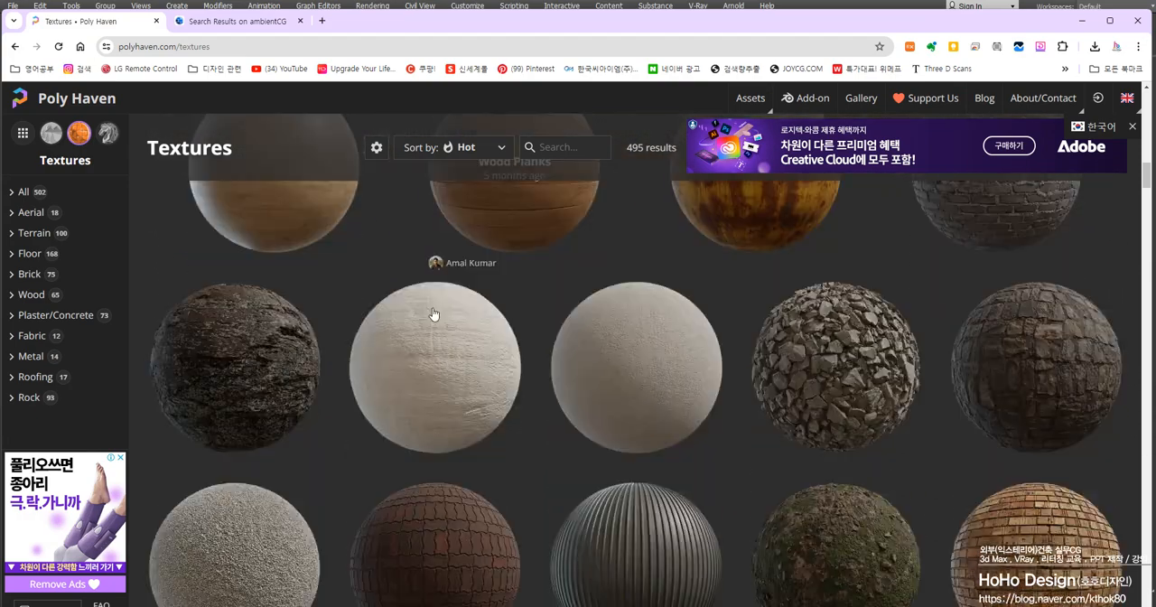
scroll(433, 315, up, 6)
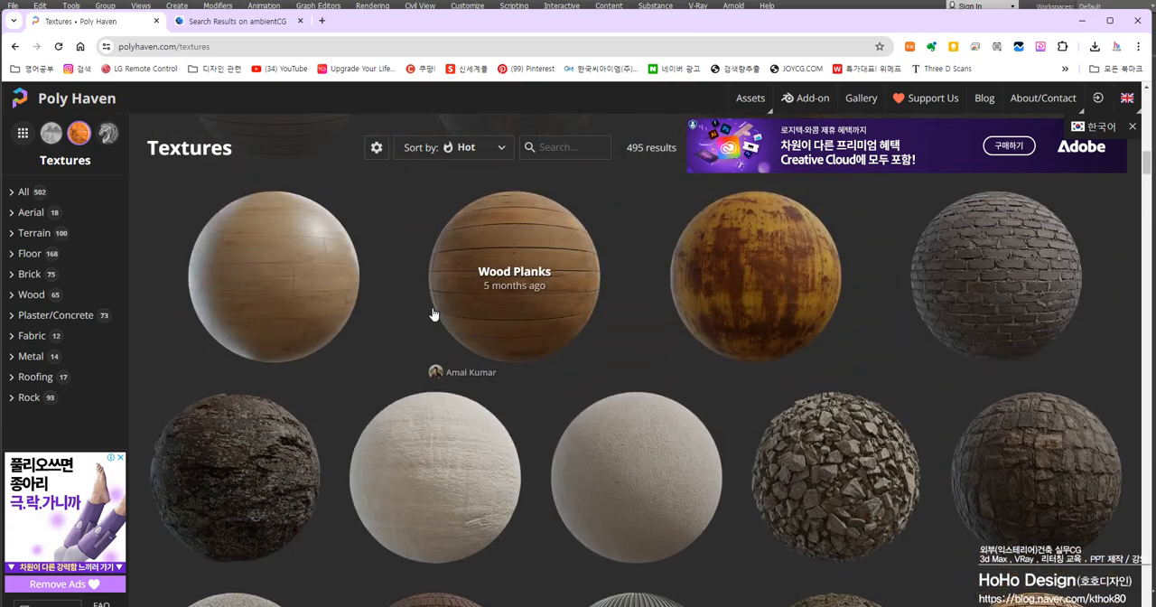
scroll(496, 330, up, 1)
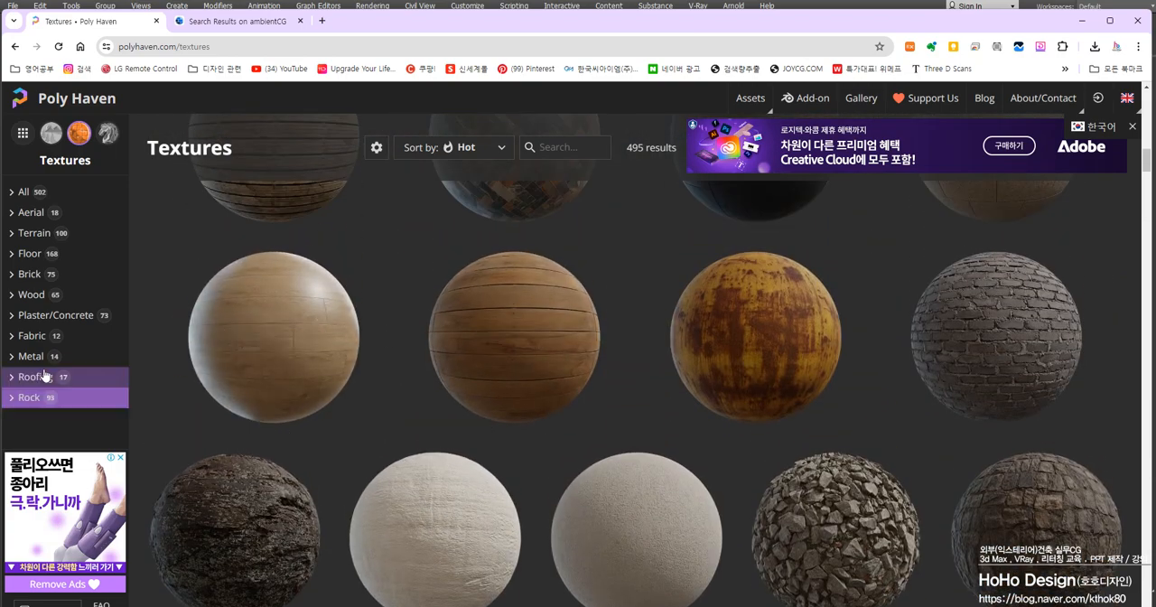
click(36, 304)
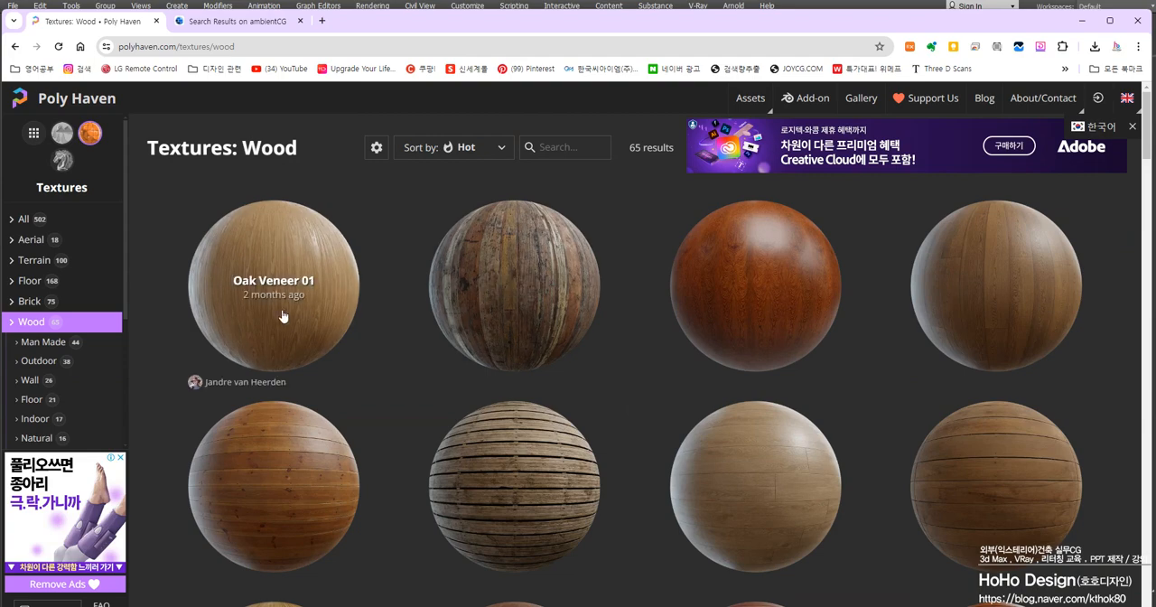
click(315, 316)
Look through the Oak Veneer 01 page for its texture map thumbnails and similar assets
scroll(552, 363, down, 5)
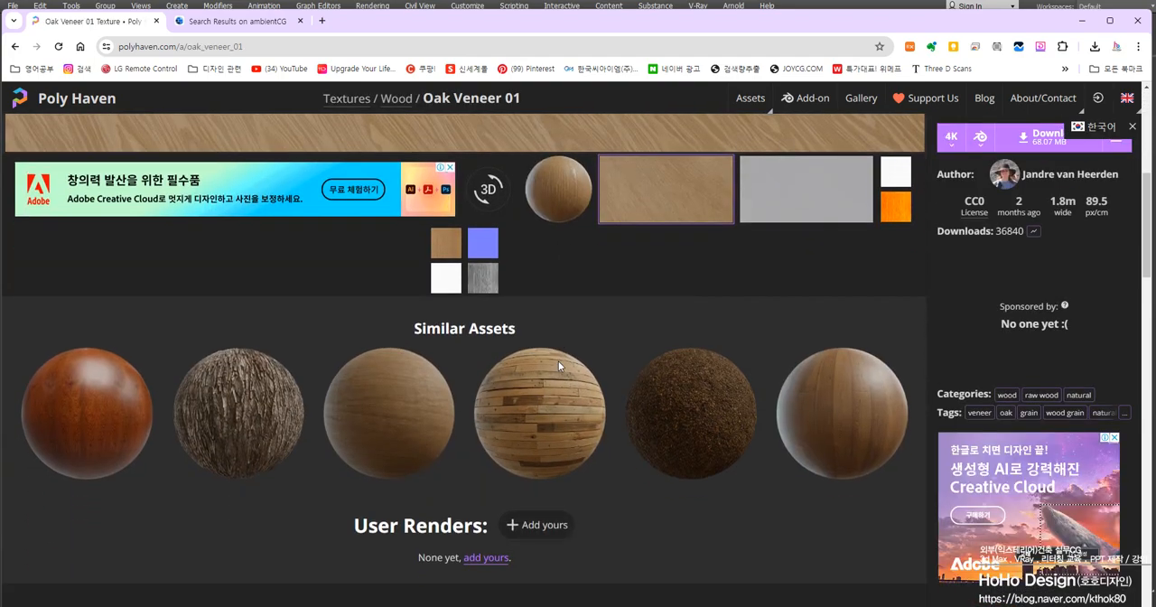
scroll(433, 380, up, 3)
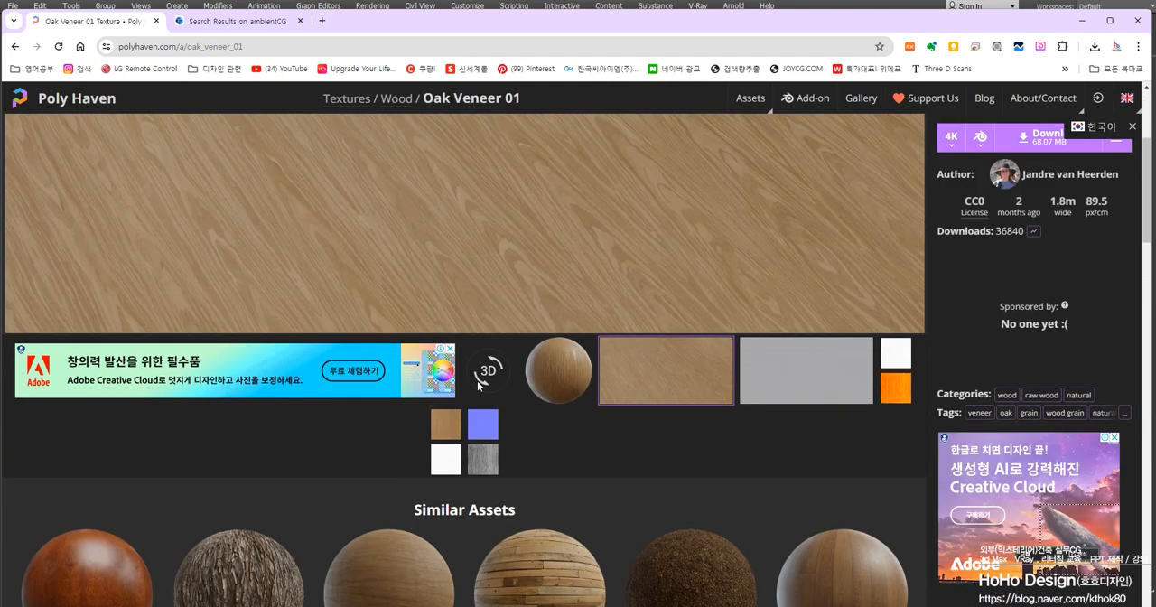
scroll(787, 436, up, 2)
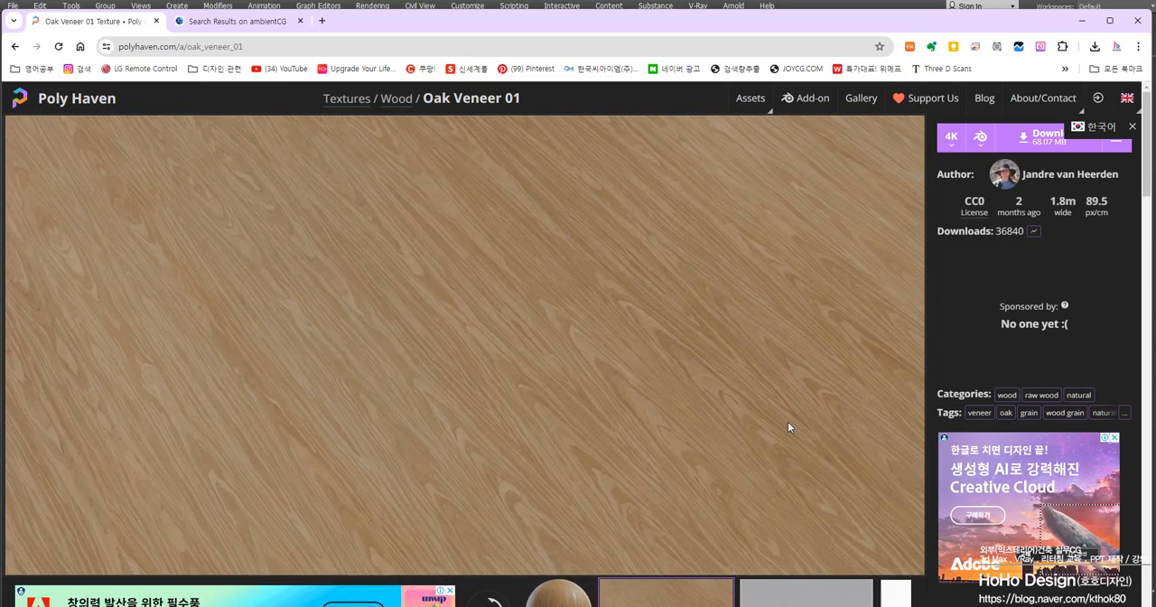
scroll(513, 421, down, 12)
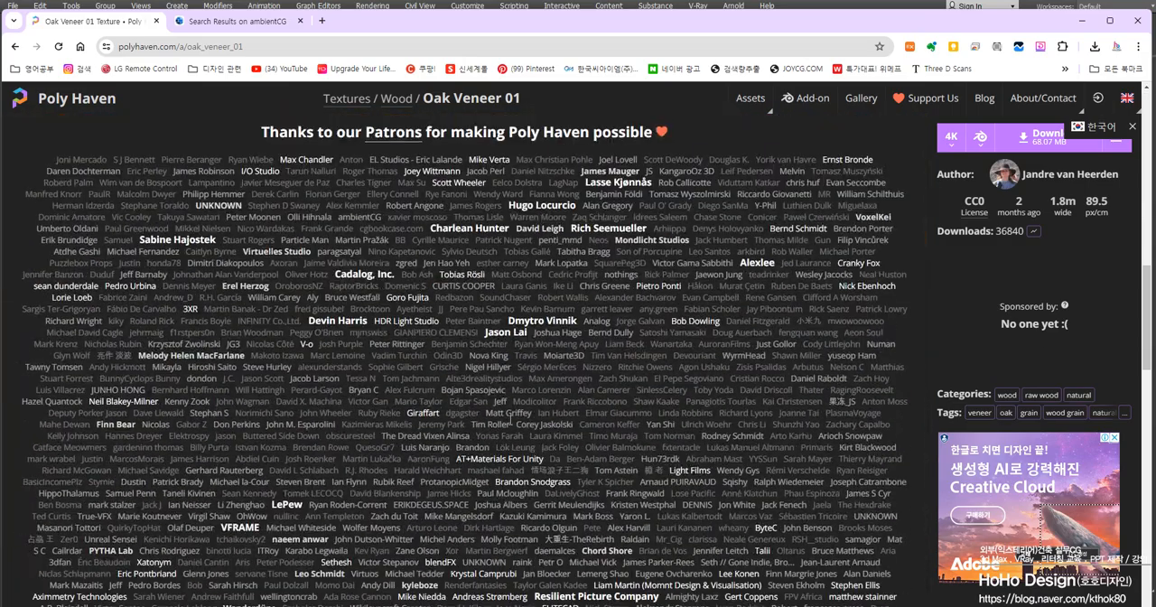
scroll(511, 420, up, 6)
scroll(511, 417, up, 4)
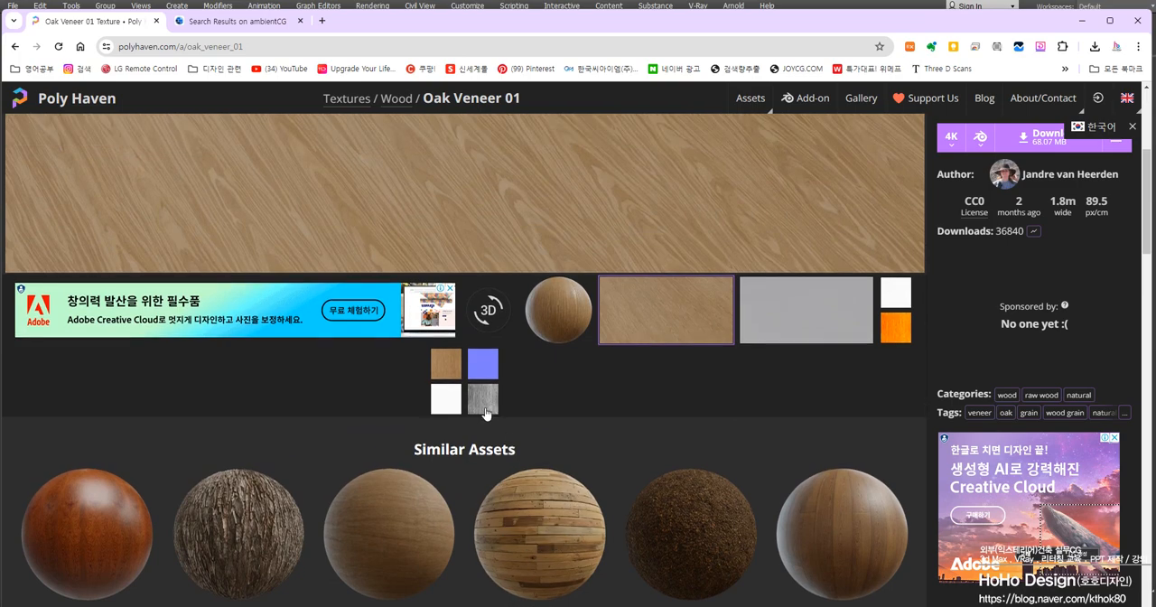
Preview Oak Veneer 01's greyscale wood grain map and examine its pattern
click(484, 398)
scroll(486, 417, up, 4)
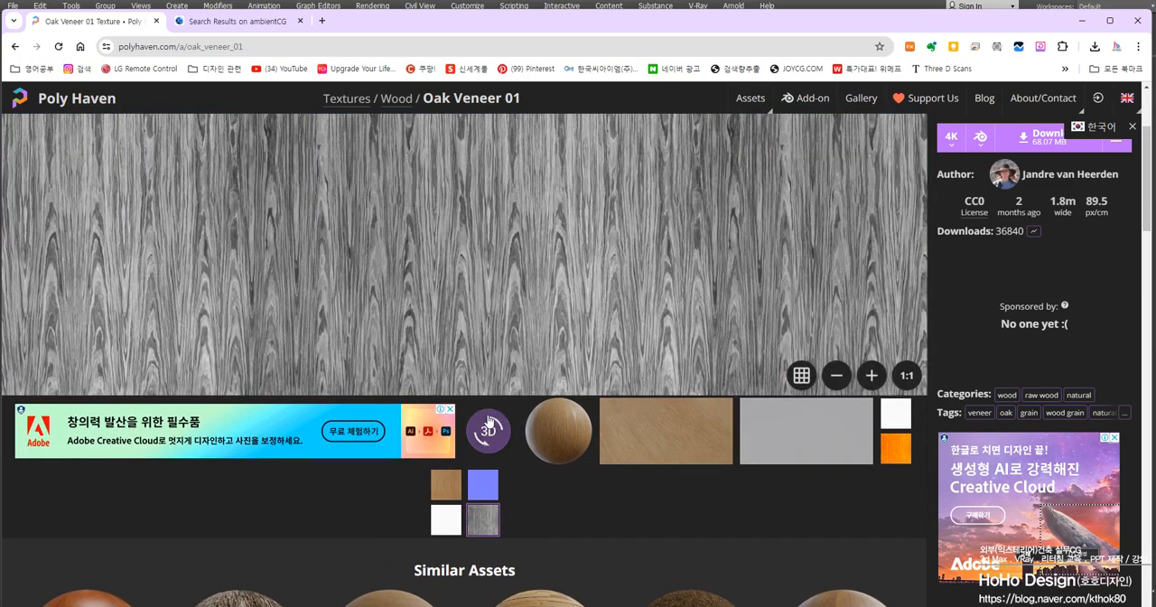
scroll(487, 417, down, 3)
scroll(486, 417, up, 3)
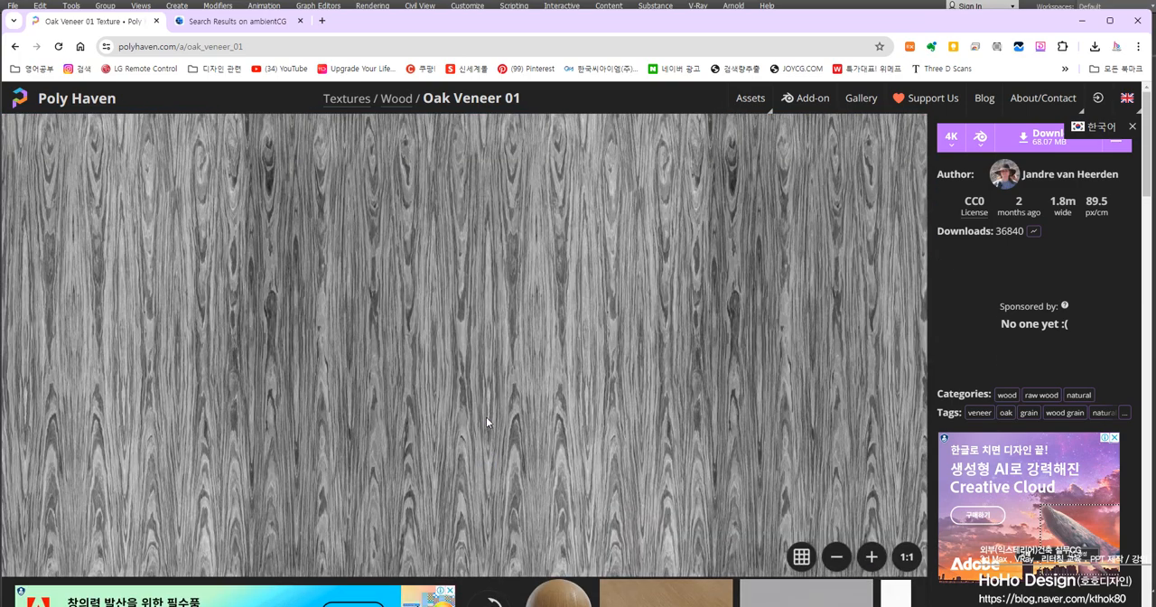
scroll(486, 417, down, 2)
Preview Oak Veneer 01's white map, brown diffuse map and blue normal map in turn
click(453, 521)
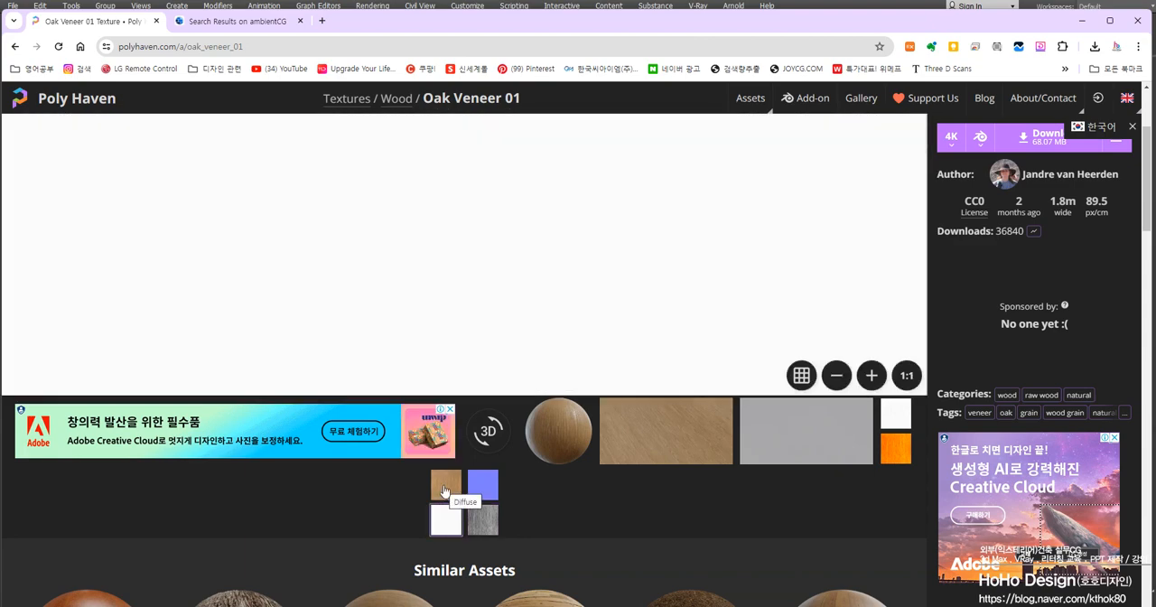
click(444, 490)
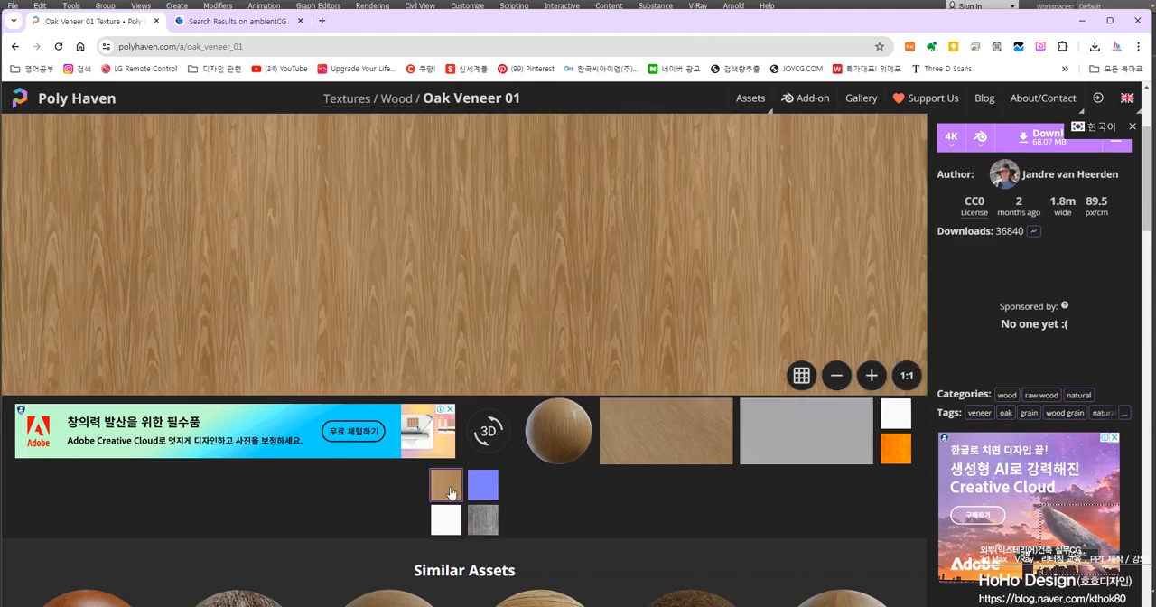
click(488, 489)
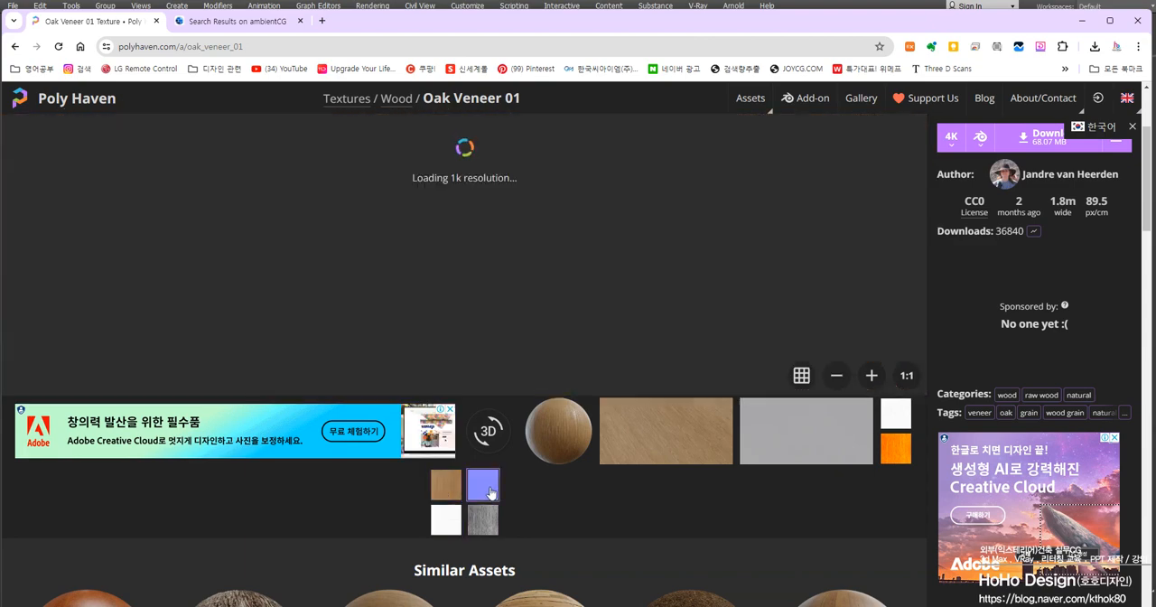
scroll(489, 476, up, 3)
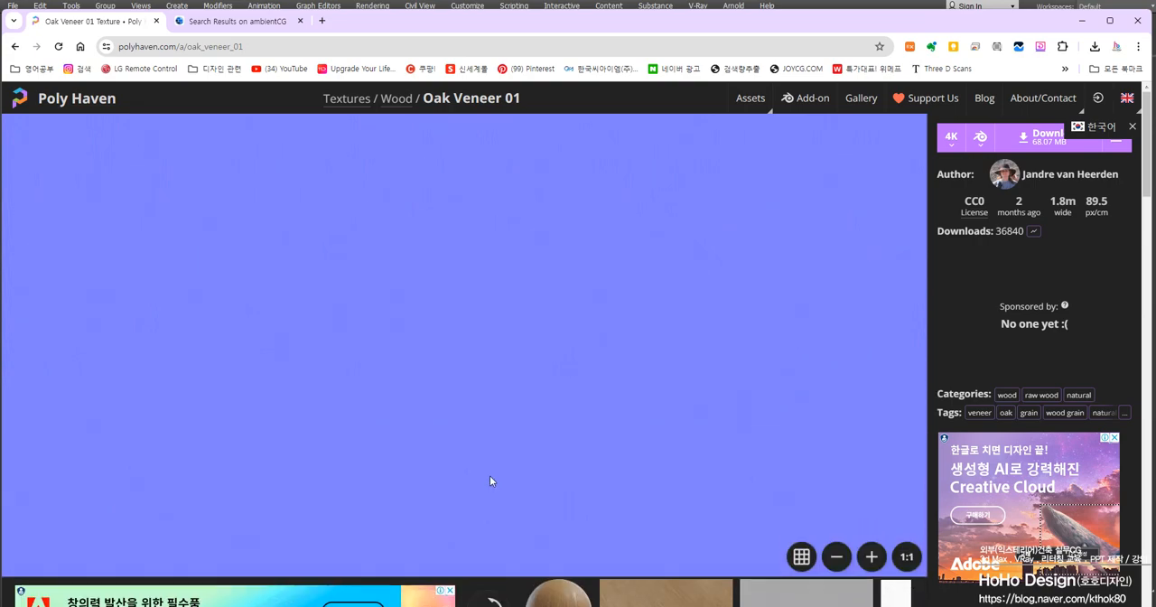
scroll(489, 476, down, 8)
scroll(480, 467, up, 3)
scroll(479, 465, up, 2)
scroll(479, 464, down, 3)
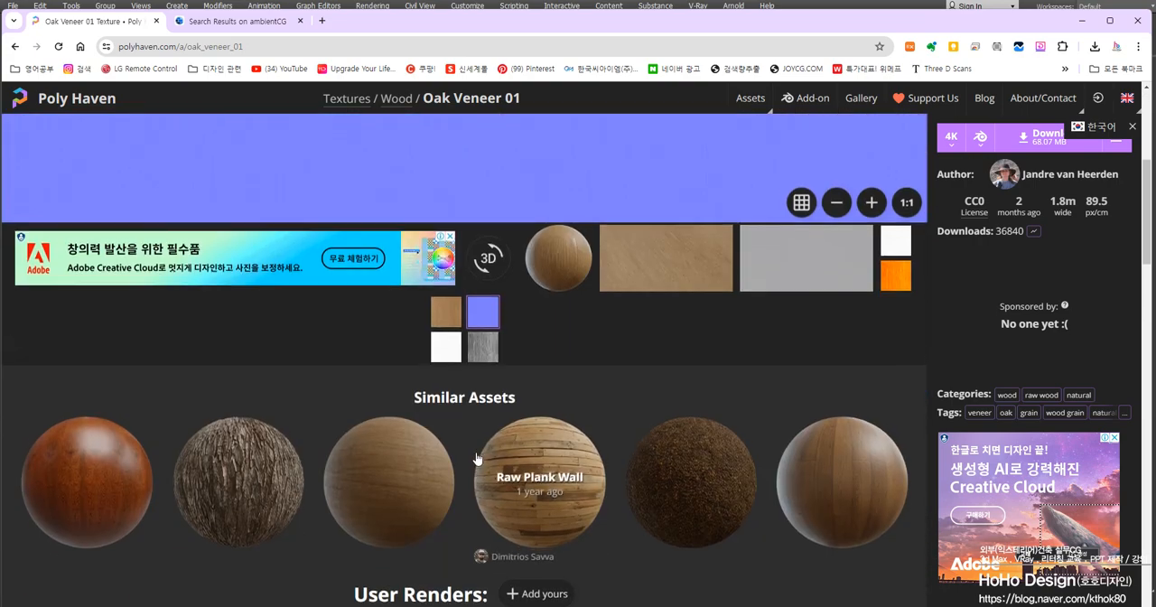
scroll(492, 466, up, 3)
Return to Oak Veneer 01's greyscale grain map and examine its light and dark areas
click(482, 519)
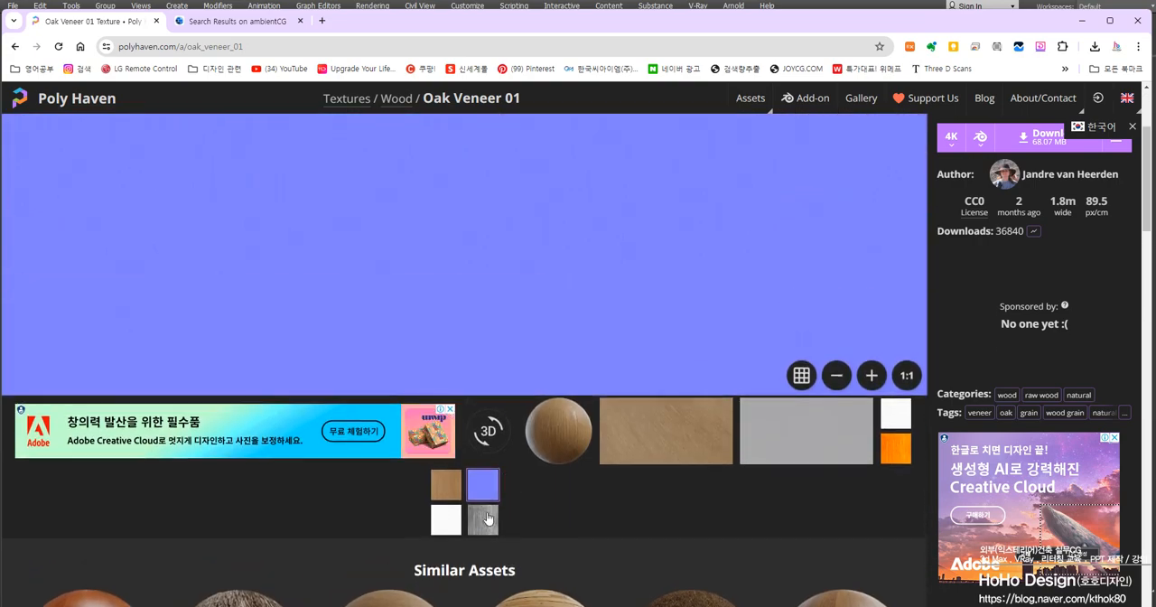
scroll(608, 302, up, 2)
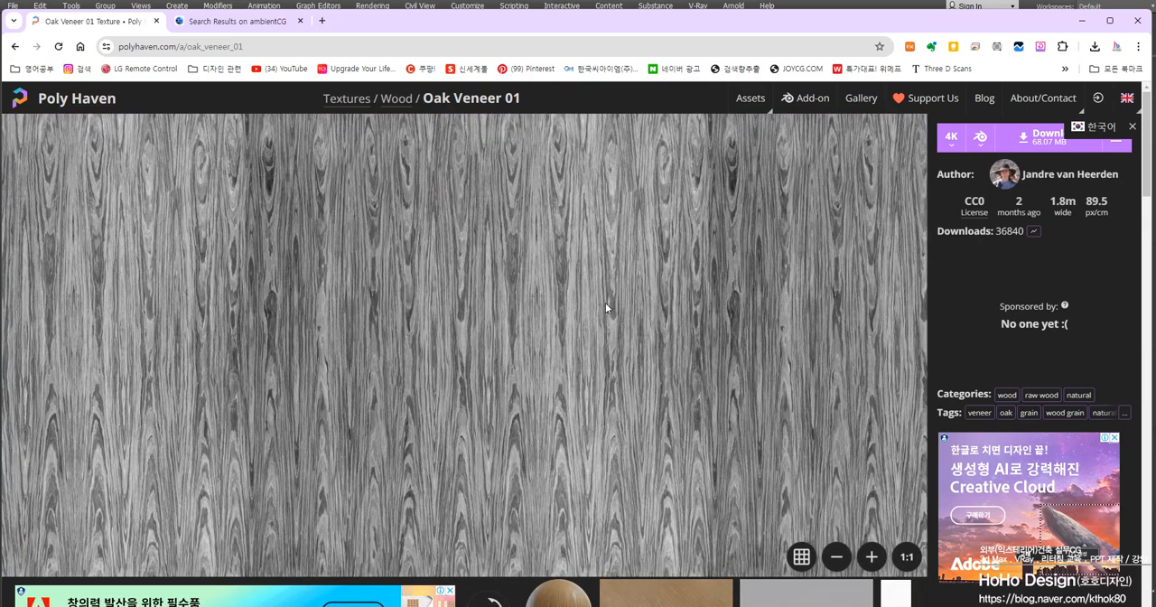
scroll(605, 303, down, 2)
scroll(600, 313, up, 1)
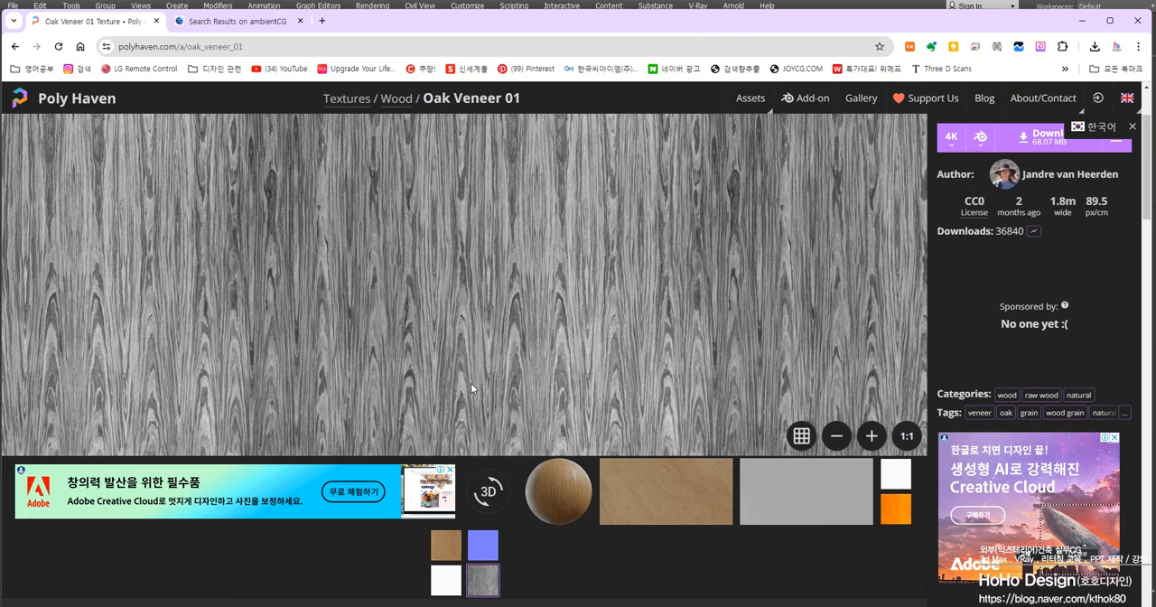
Return to ambientCG, go to its materials and open the Wood 092 asset
click(217, 22)
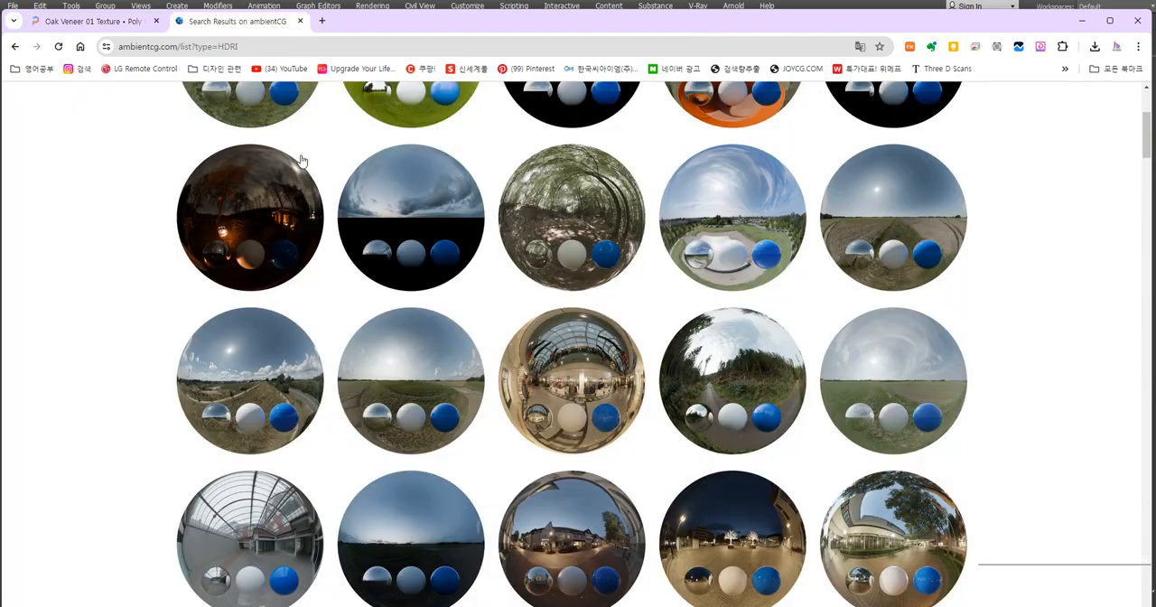
scroll(226, 323, up, 3)
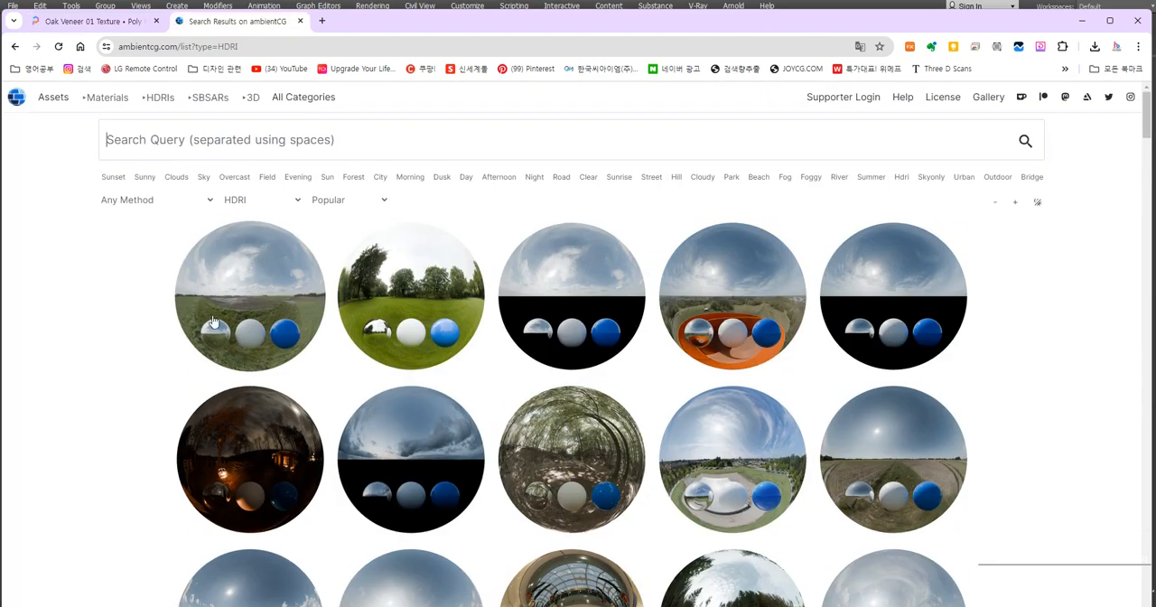
click(258, 258)
click(112, 101)
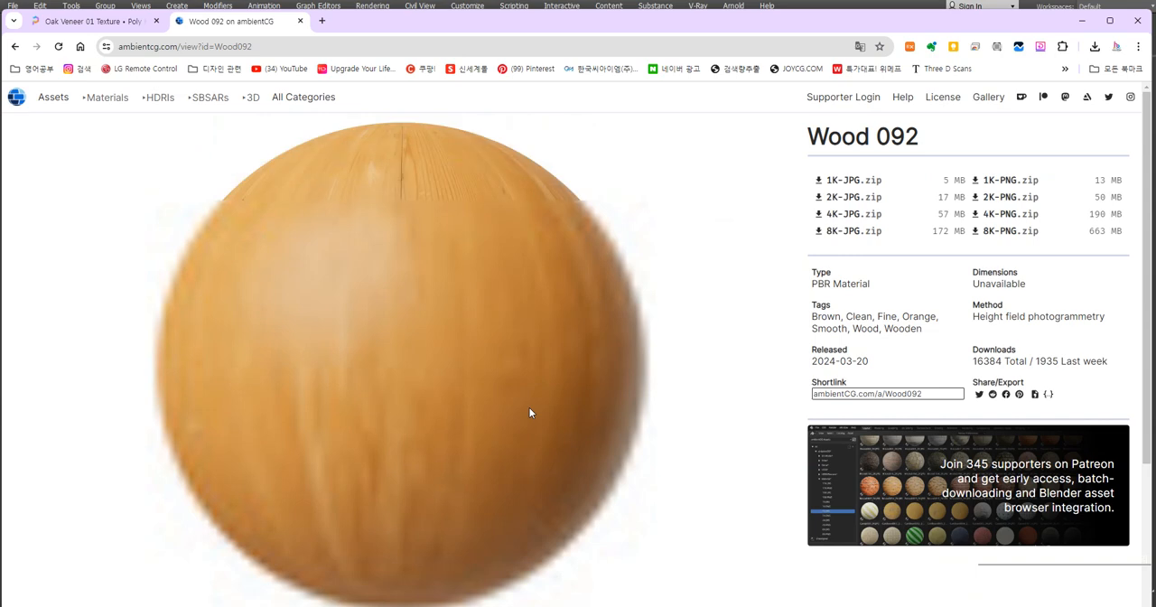
View Wood 092's tiling preview and its shading preview on a plane in the studio environment
scroll(530, 412, down, 3)
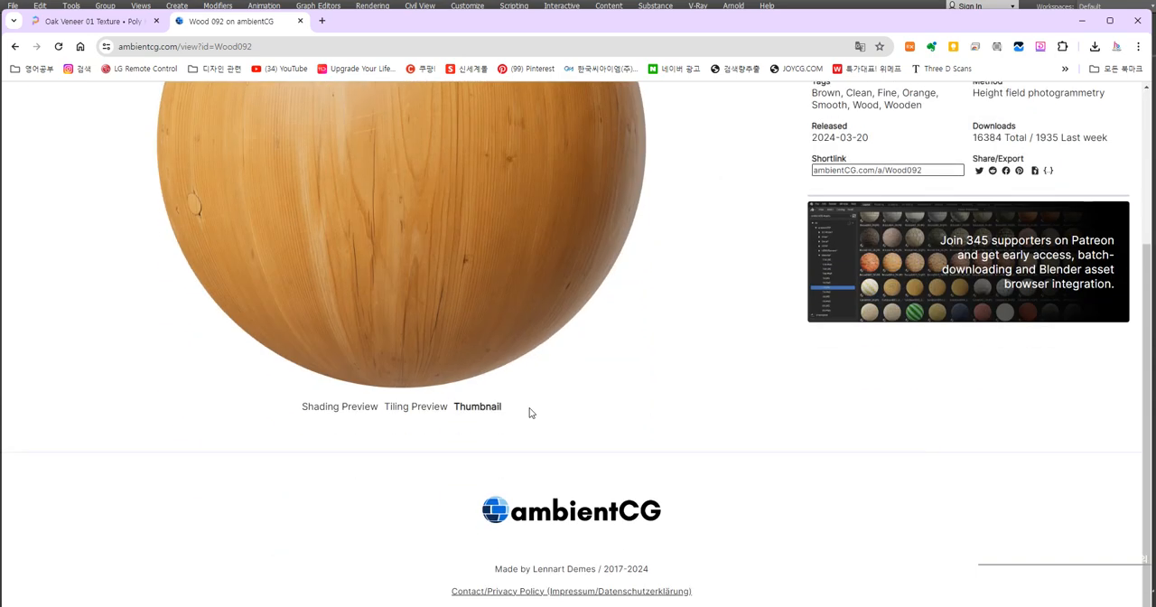
click(425, 413)
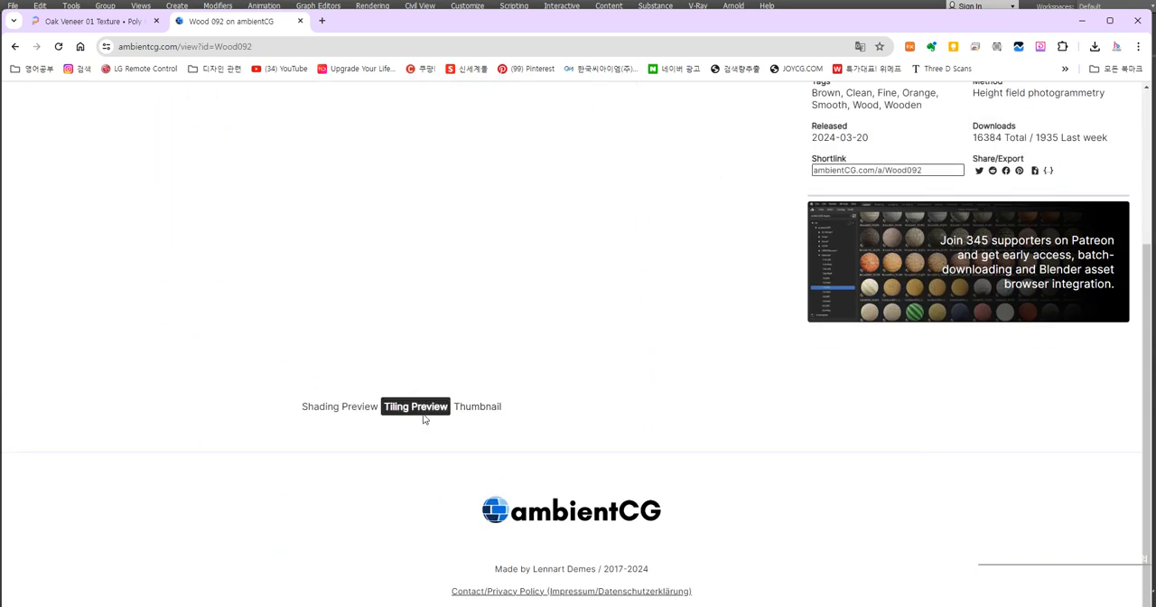
click(340, 413)
click(403, 414)
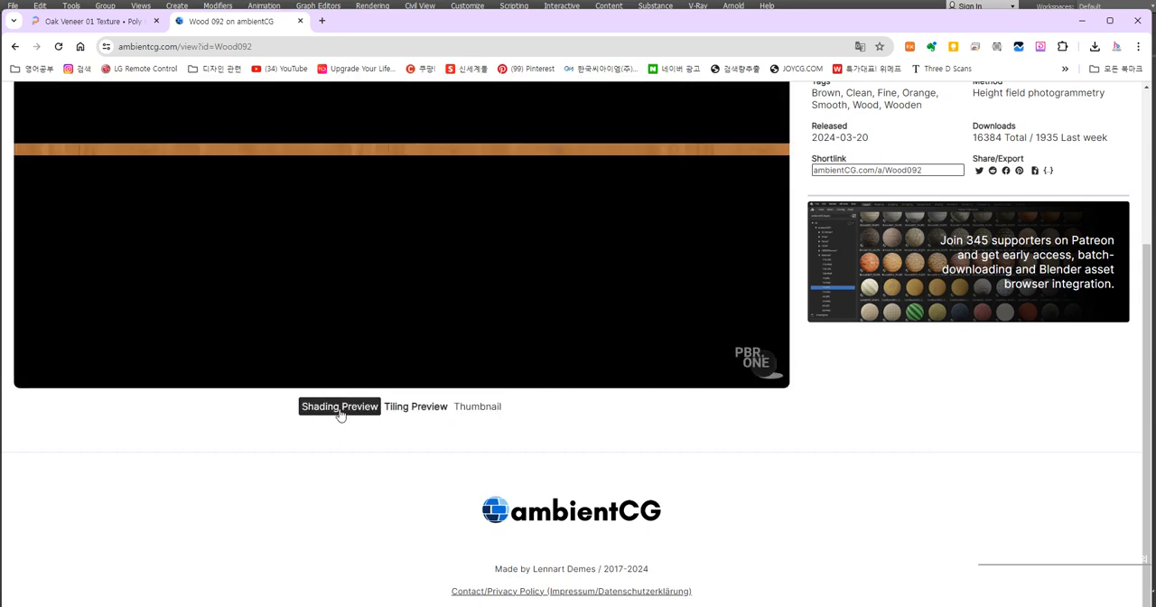
click(341, 413)
scroll(715, 407, up, 2)
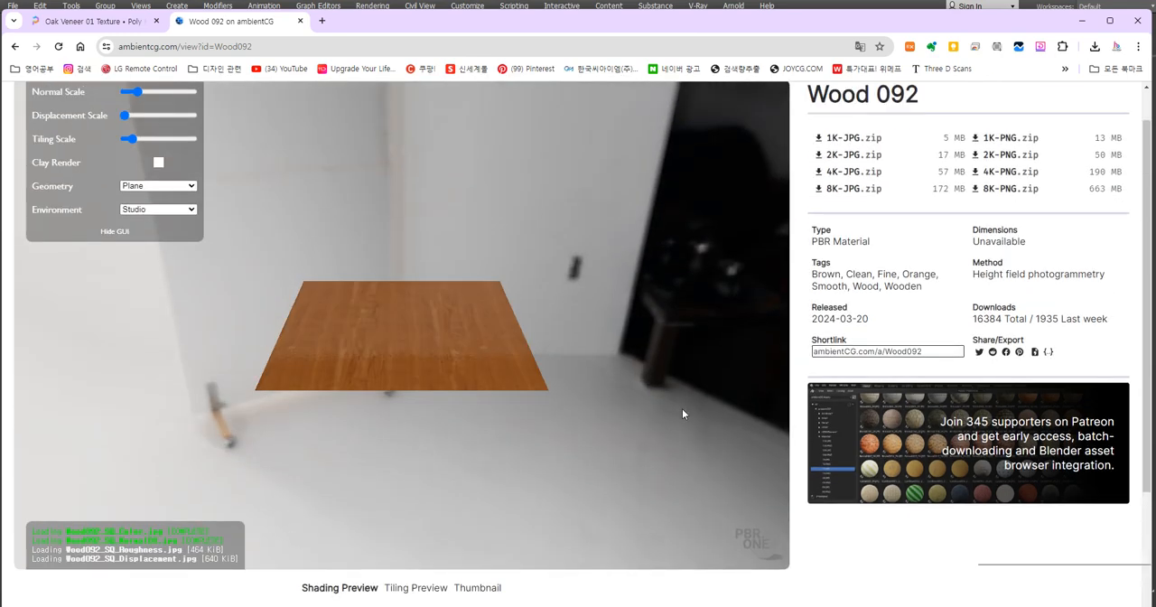
Orbit Wood 092's shading preview and inspect its colour texture's repetition in the tiling preview at several zoom levels
mouse_move(424, 370)
mouse_down()
mouse_move(530, 401)
mouse_move(308, 406)
mouse_move(524, 407)
mouse_move(485, 408)
mouse_up()
scroll(400, 382, up, 10)
click(415, 587)
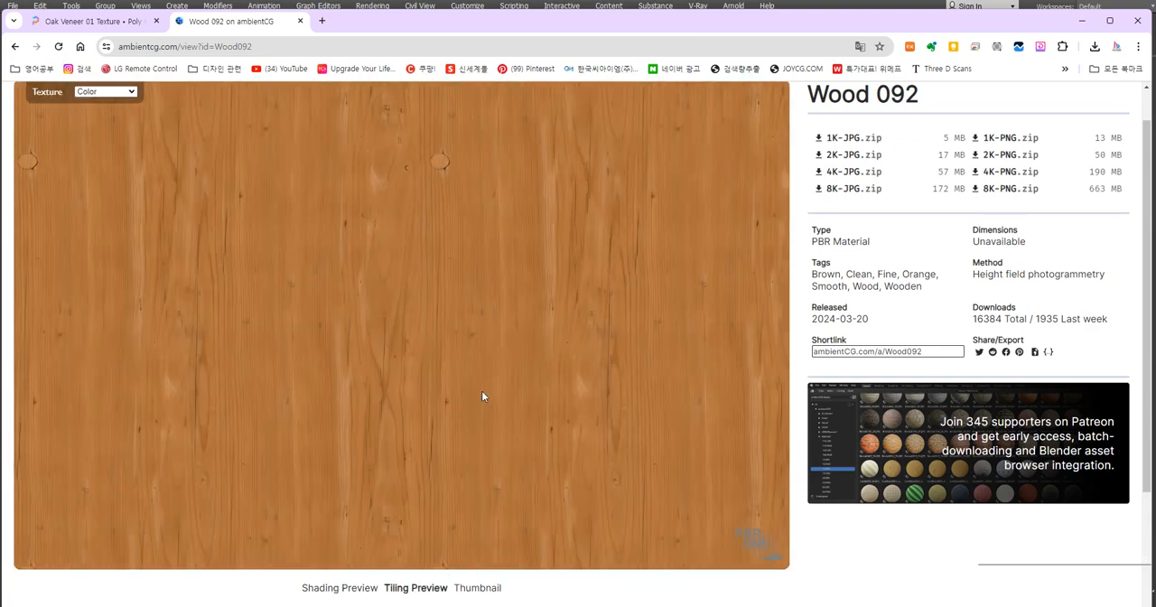
scroll(472, 409, down, 10)
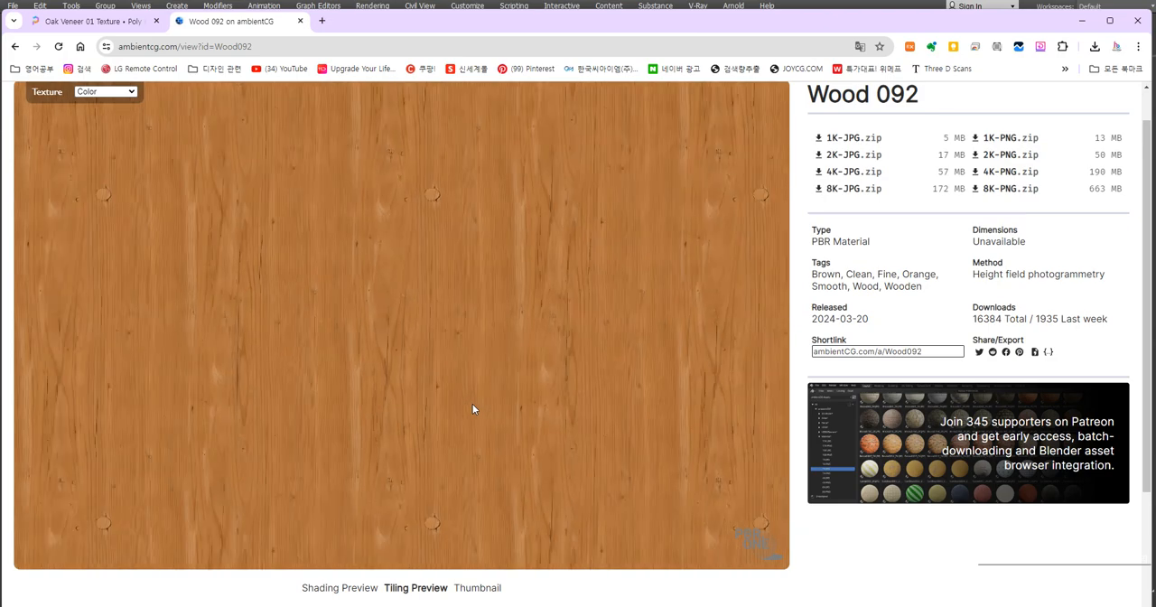
scroll(473, 410, up, 2)
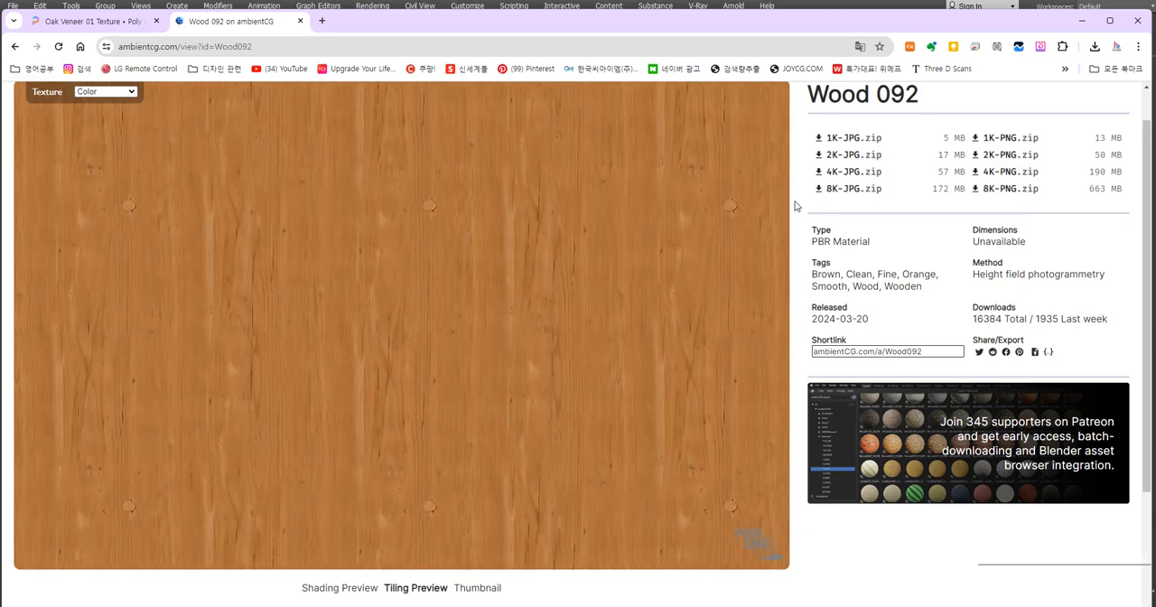
Look over Wood 092's download options and asset details, and open ambientCG's HDRI list
mouse_move(841, 198)
scroll(505, 386, up, 3)
scroll(970, 405, down, 2)
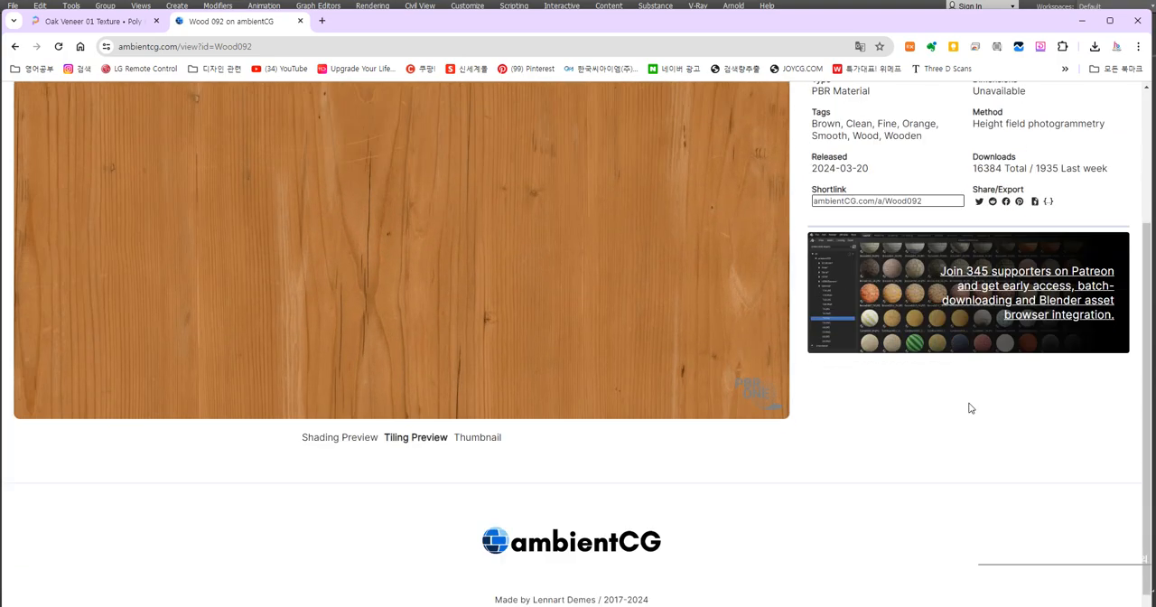
scroll(845, 400, up, 3)
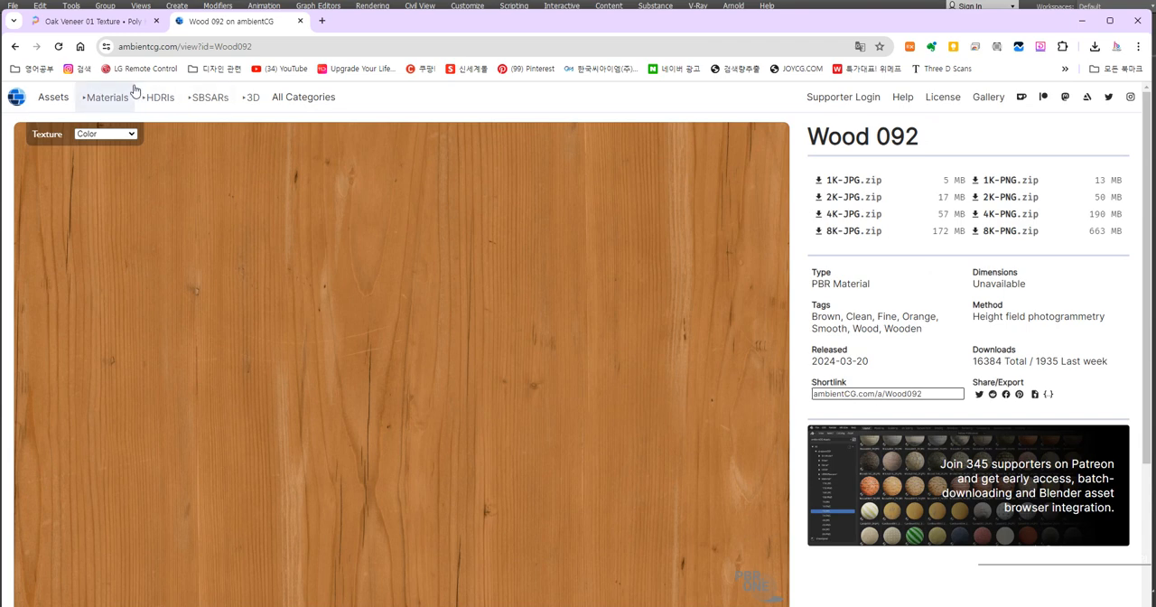
click(158, 107)
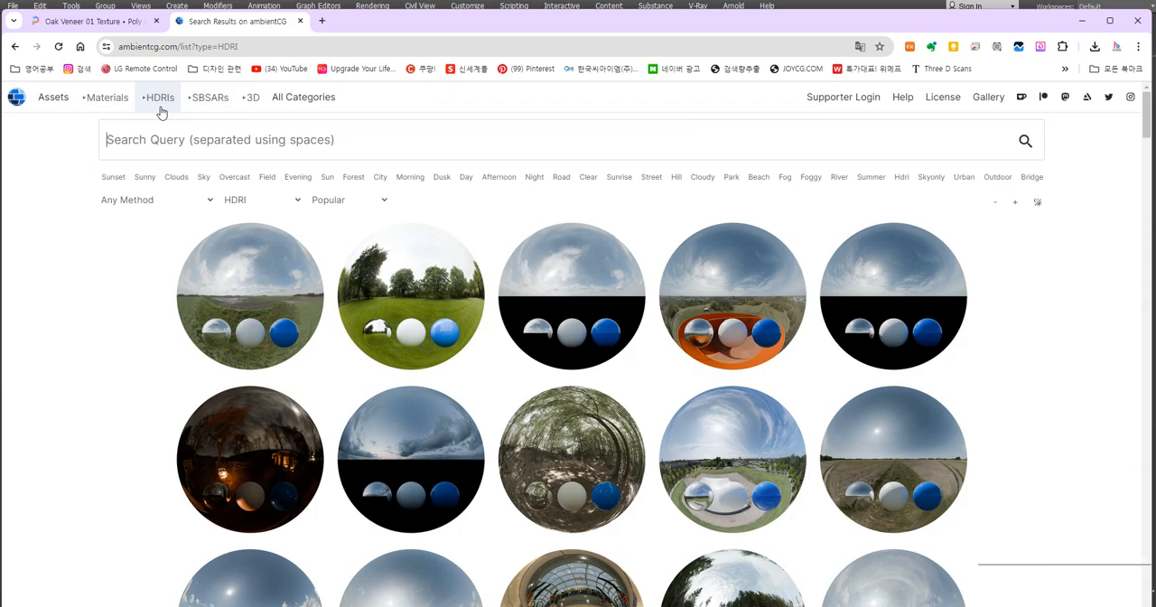
Go to Poly Haven's home page, open its HDRI library and browse the environments
click(94, 21)
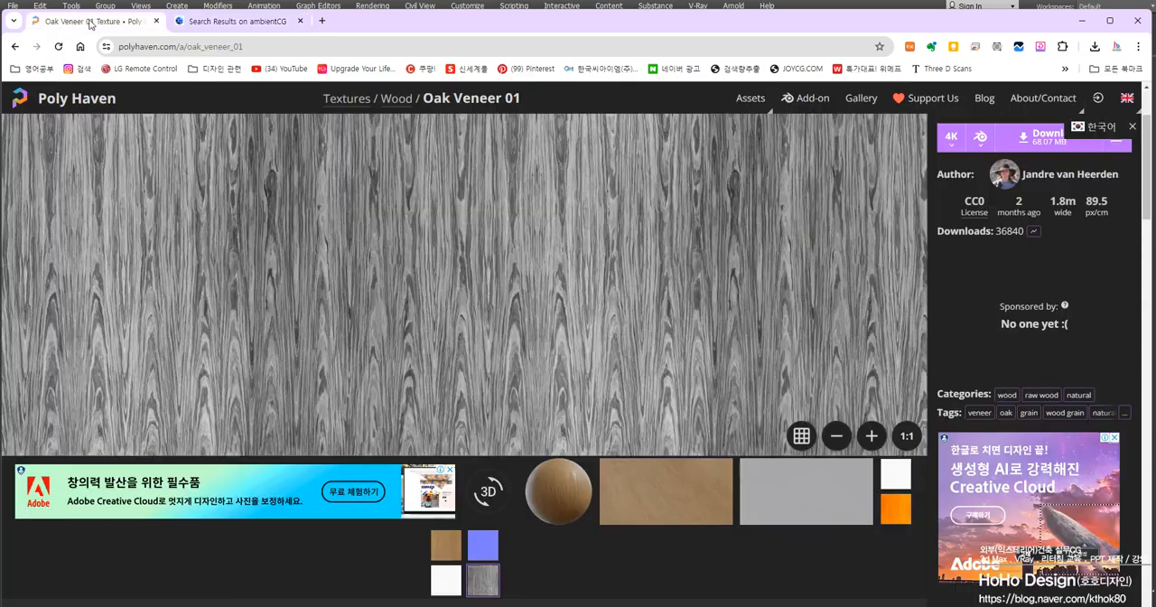
click(57, 99)
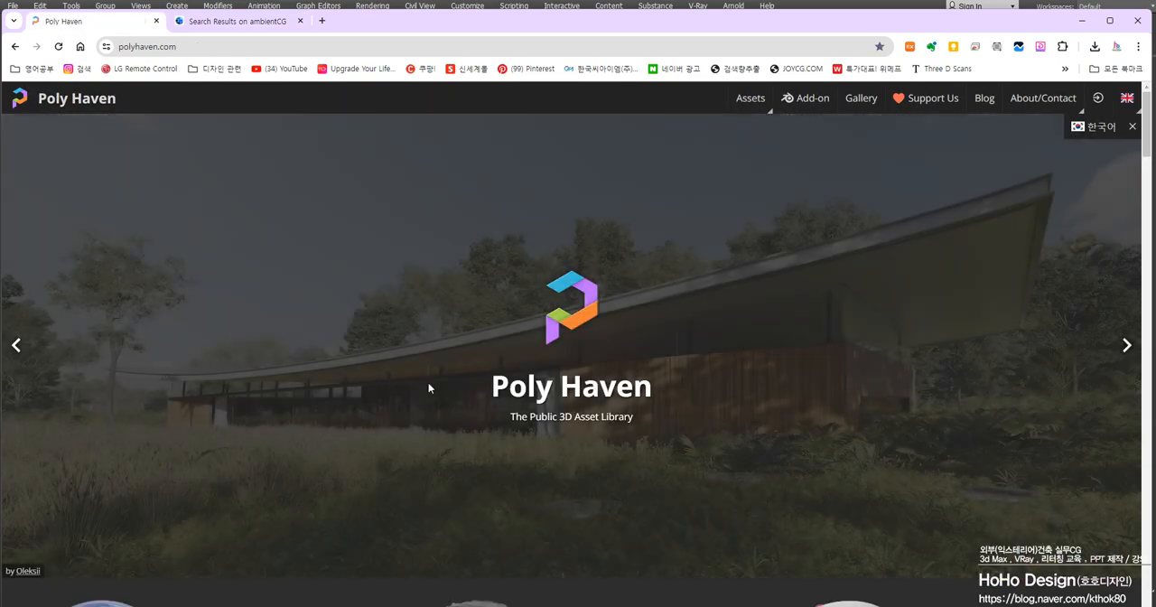
scroll(431, 373, down, 3)
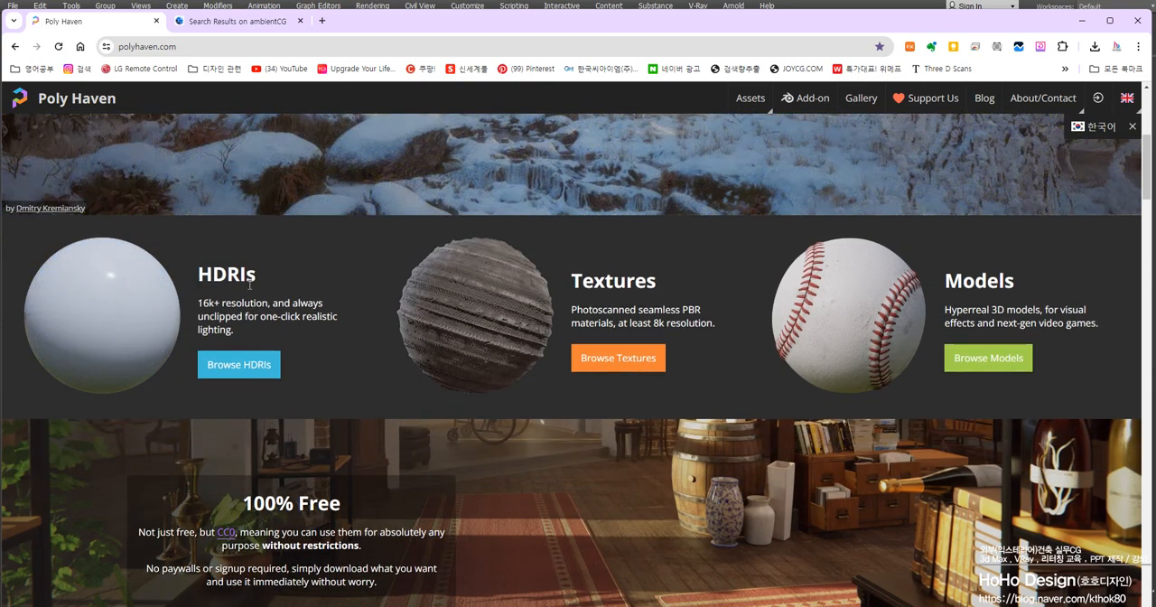
click(239, 364)
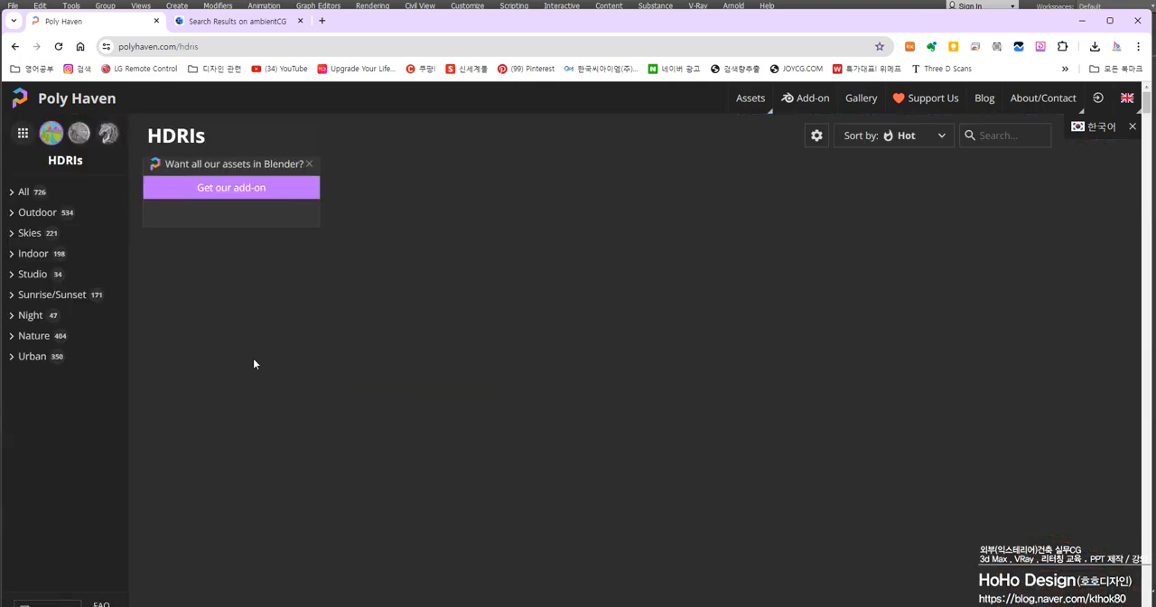
scroll(578, 366, down, 5)
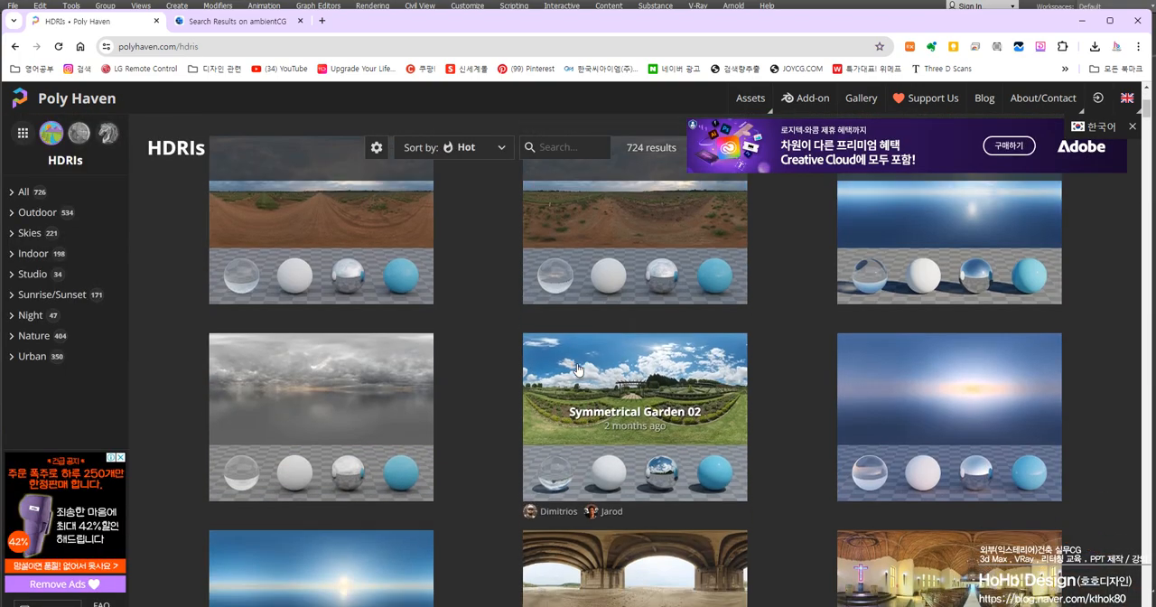
scroll(503, 398, down, 10)
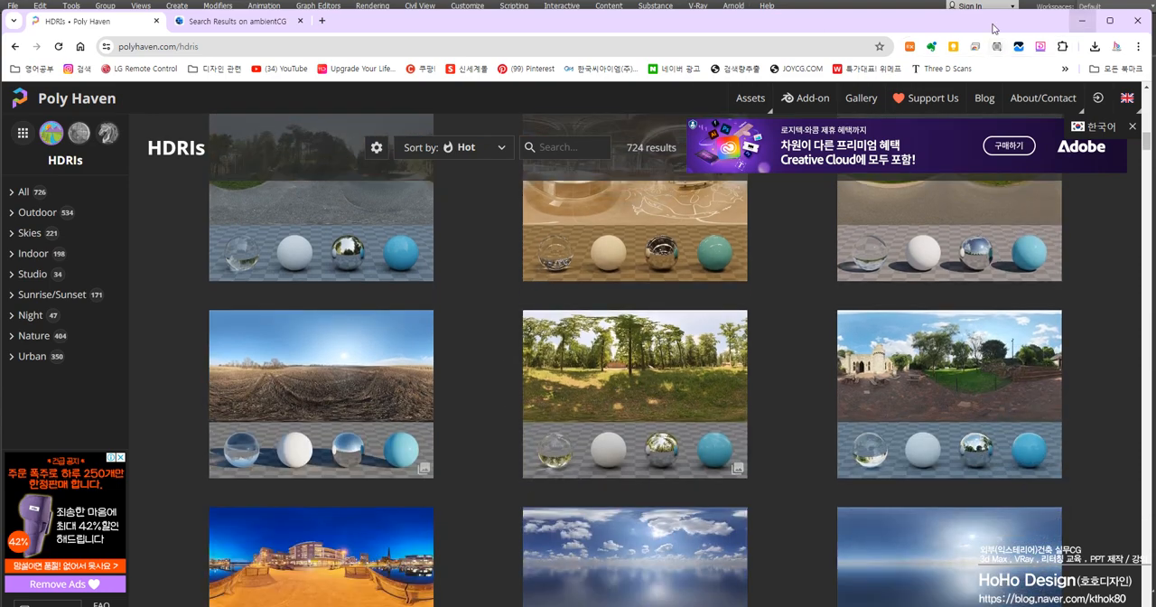
scroll(104, 103, up, 1)
Switch back to 3ds Max, examine the plank floor render at different zoom levels and minimise the V-Ray Frame Buffer
click(226, 21)
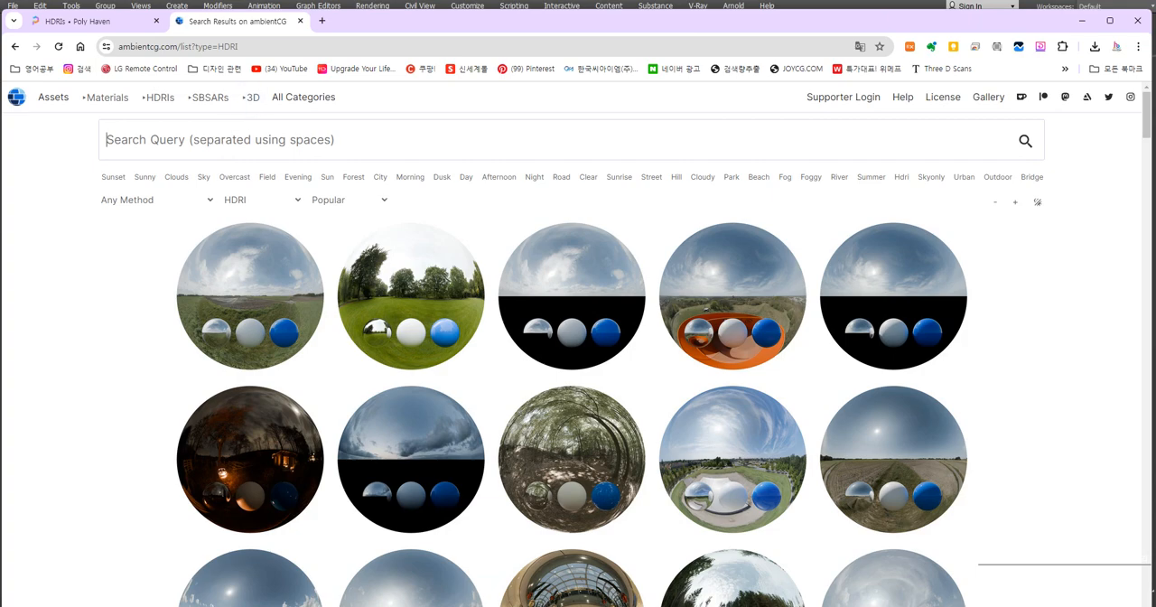
click(1081, 21)
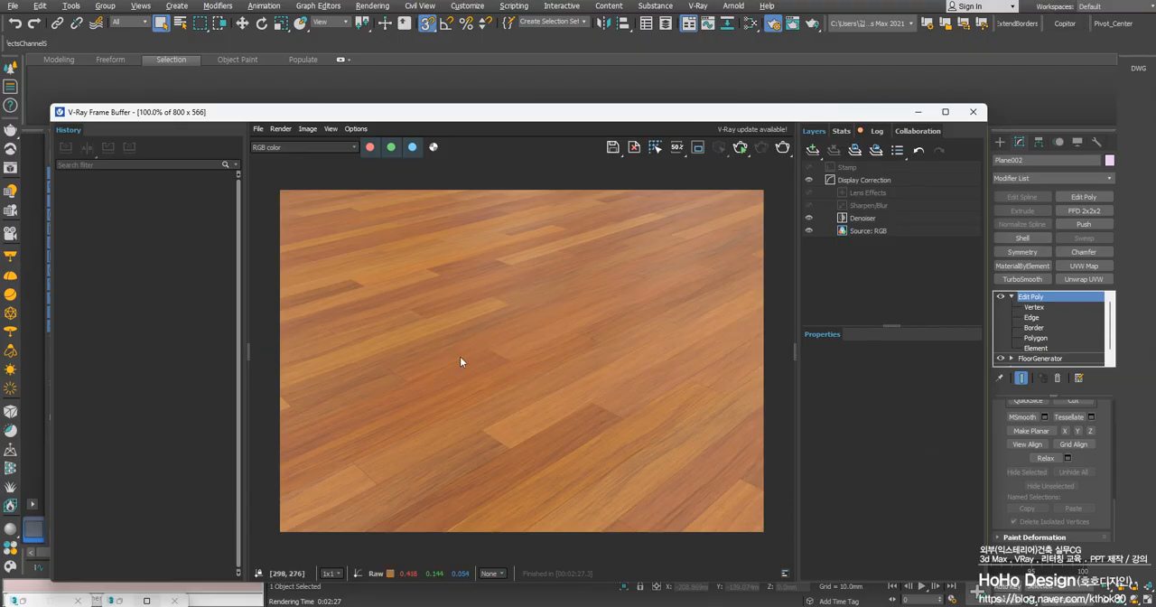
scroll(647, 332, up, 1)
scroll(403, 318, down, 2)
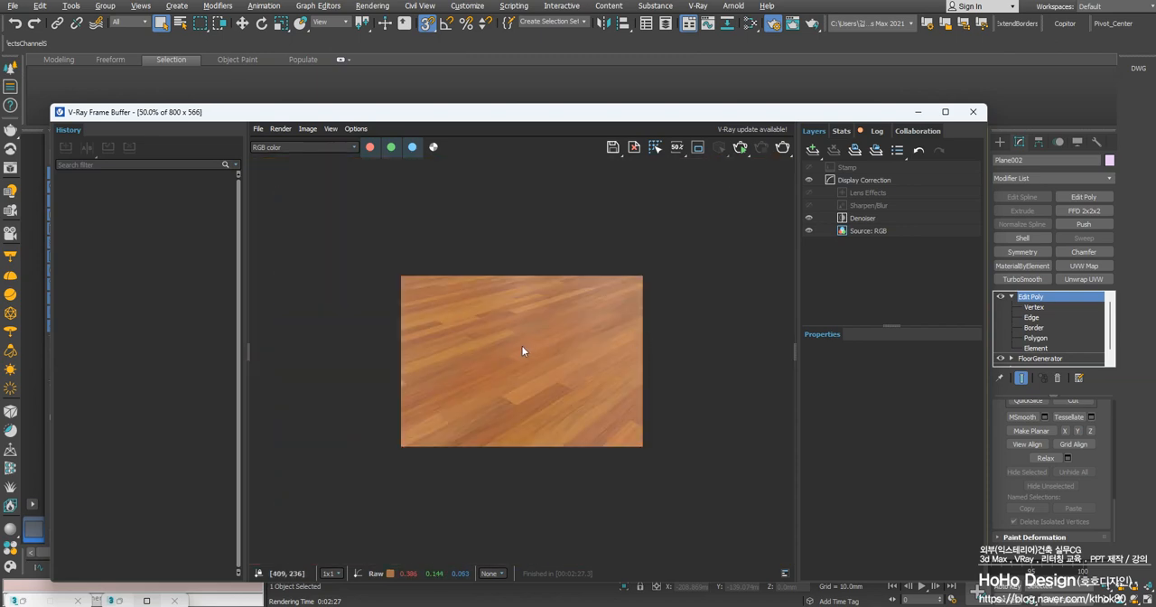
scroll(451, 316, up, 2)
scroll(446, 315, down, 2)
scroll(465, 353, up, 1)
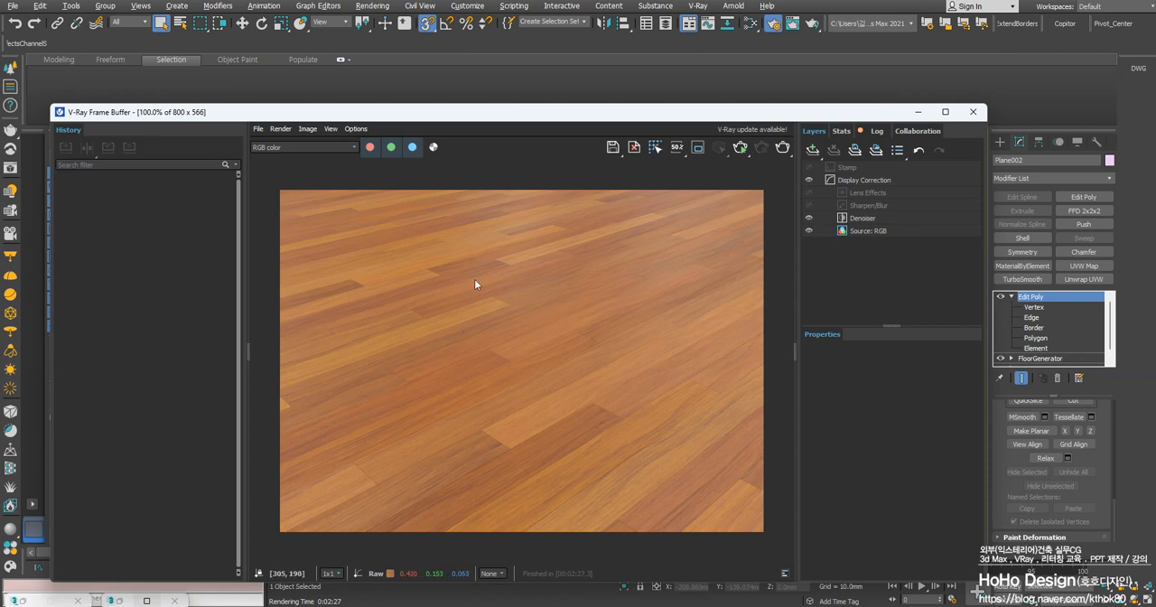
click(918, 112)
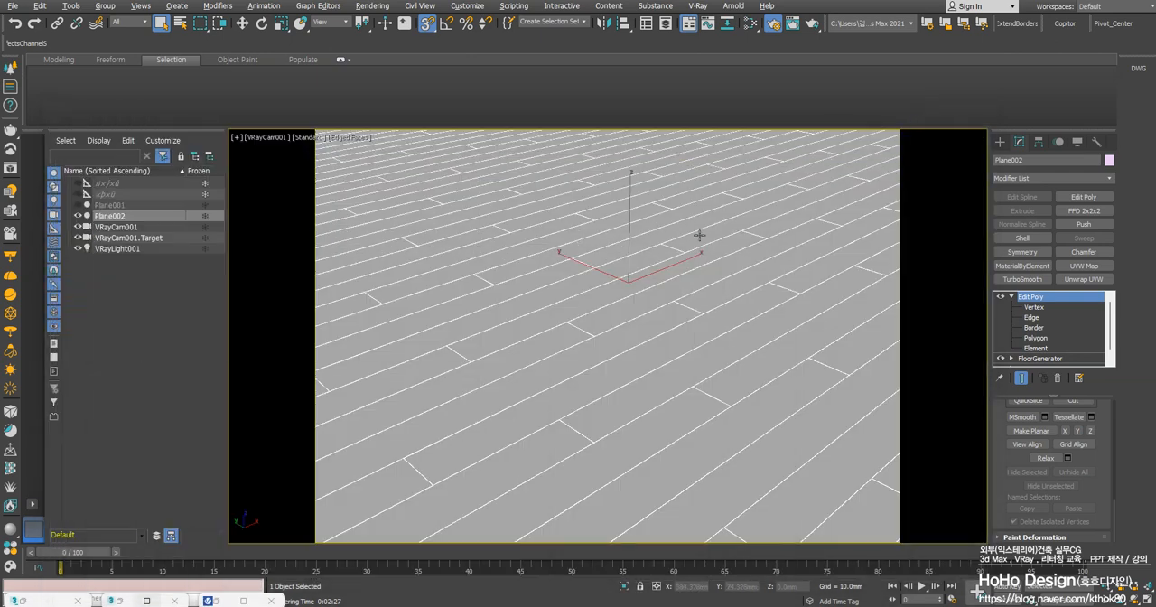